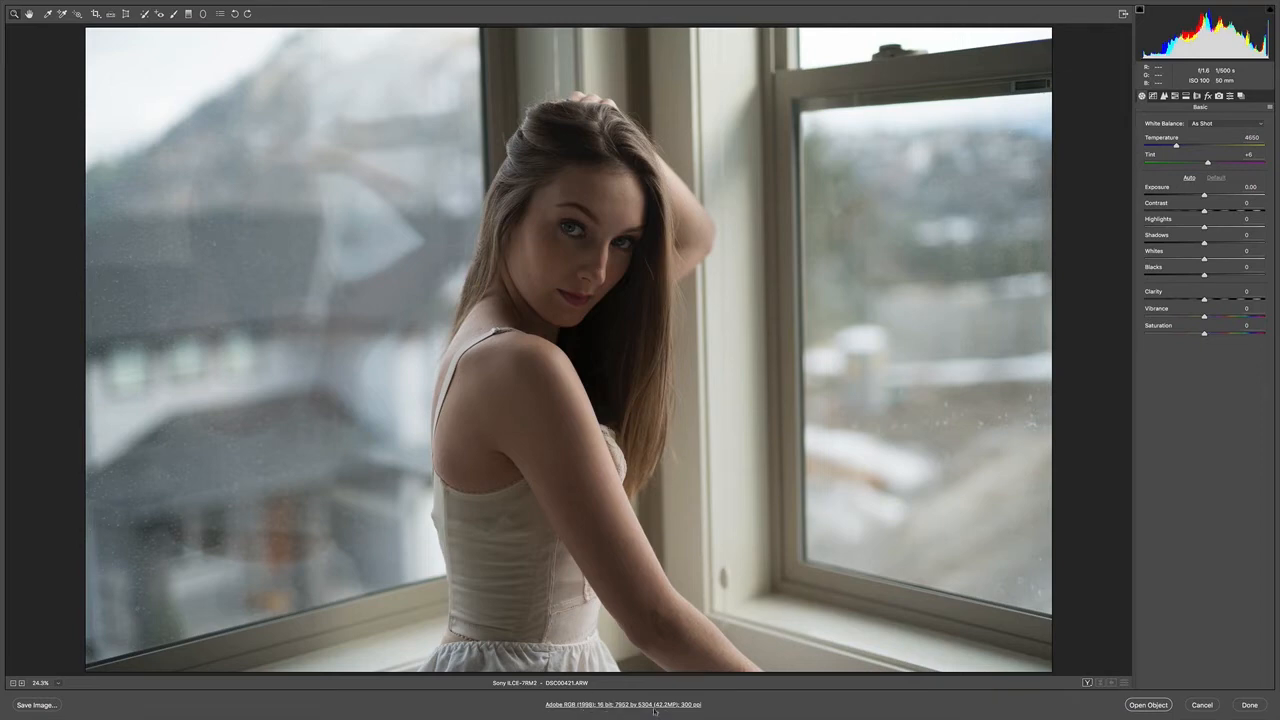
- Review the workflow options and keep Adobe RGB (1998), 16 Bits/Channel, 300 pixels/inch and opening as Smart Objects
left_click(614, 706)
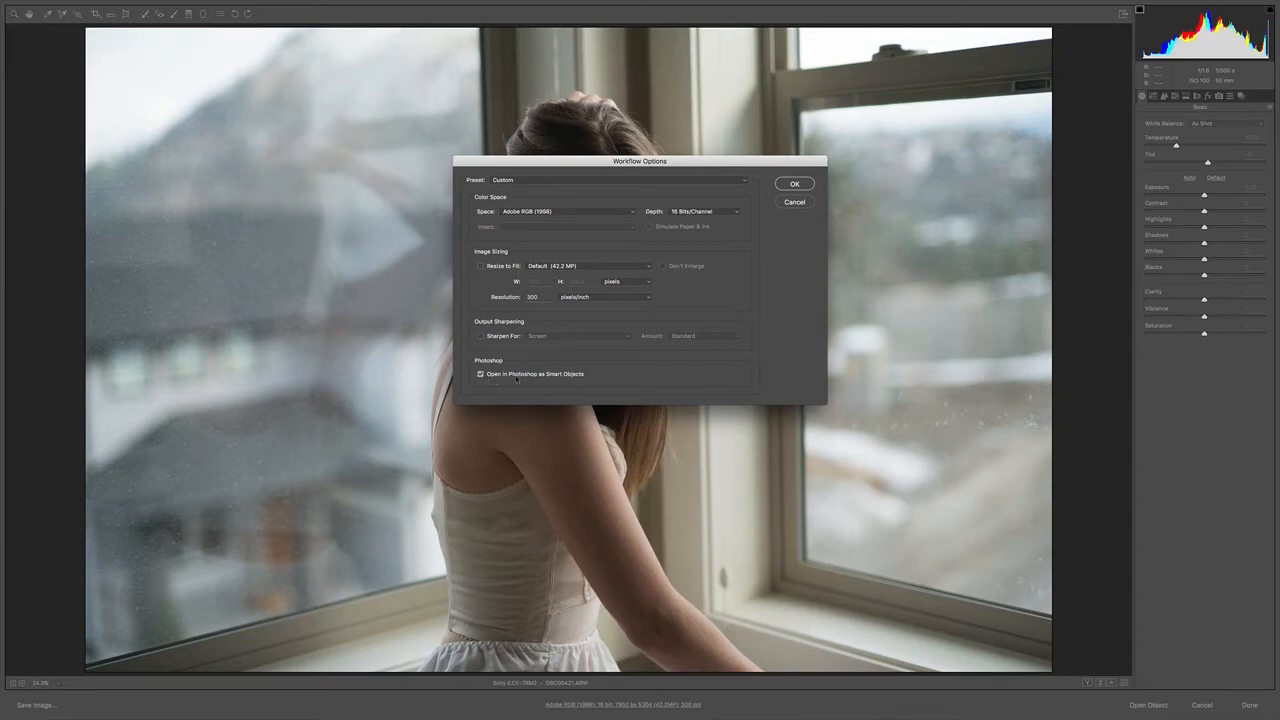
left_click(792, 184)
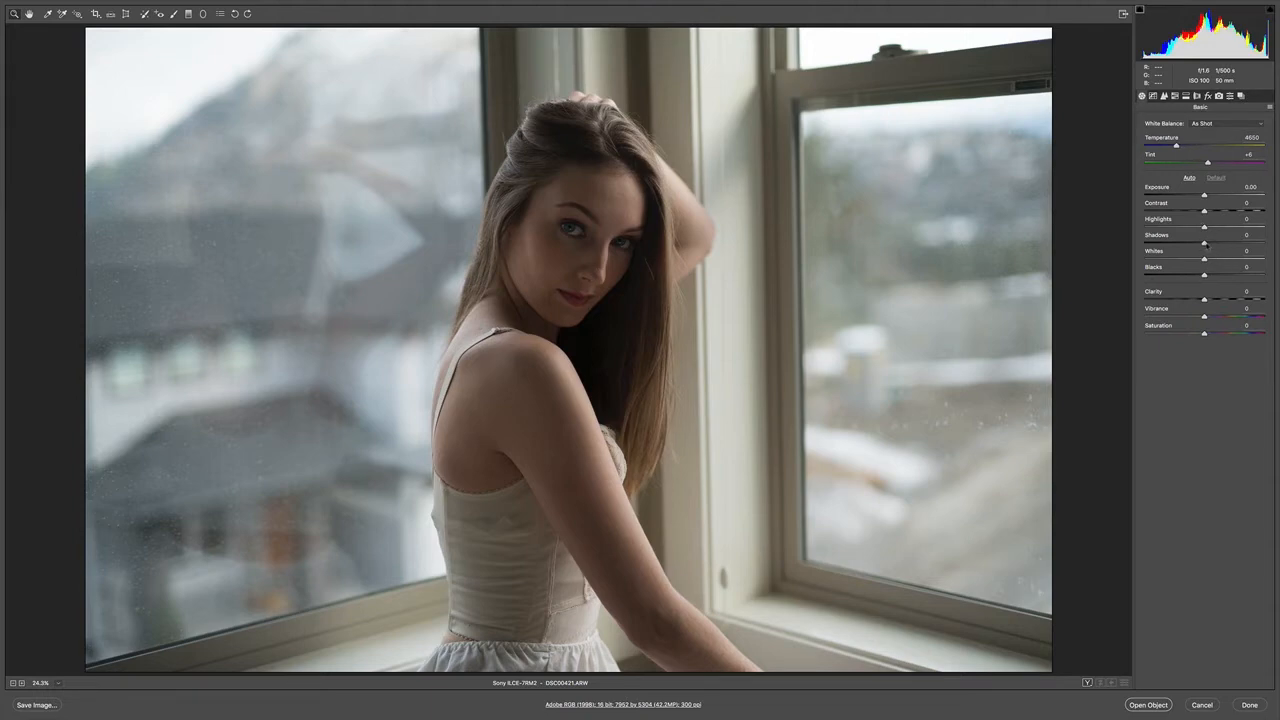
- Raise the photo's Shadows to +33 and lower Contrast slightly, keeping Clarity at 0, and inspect the face up close
left_click_drag(1206, 244, 1224, 246)
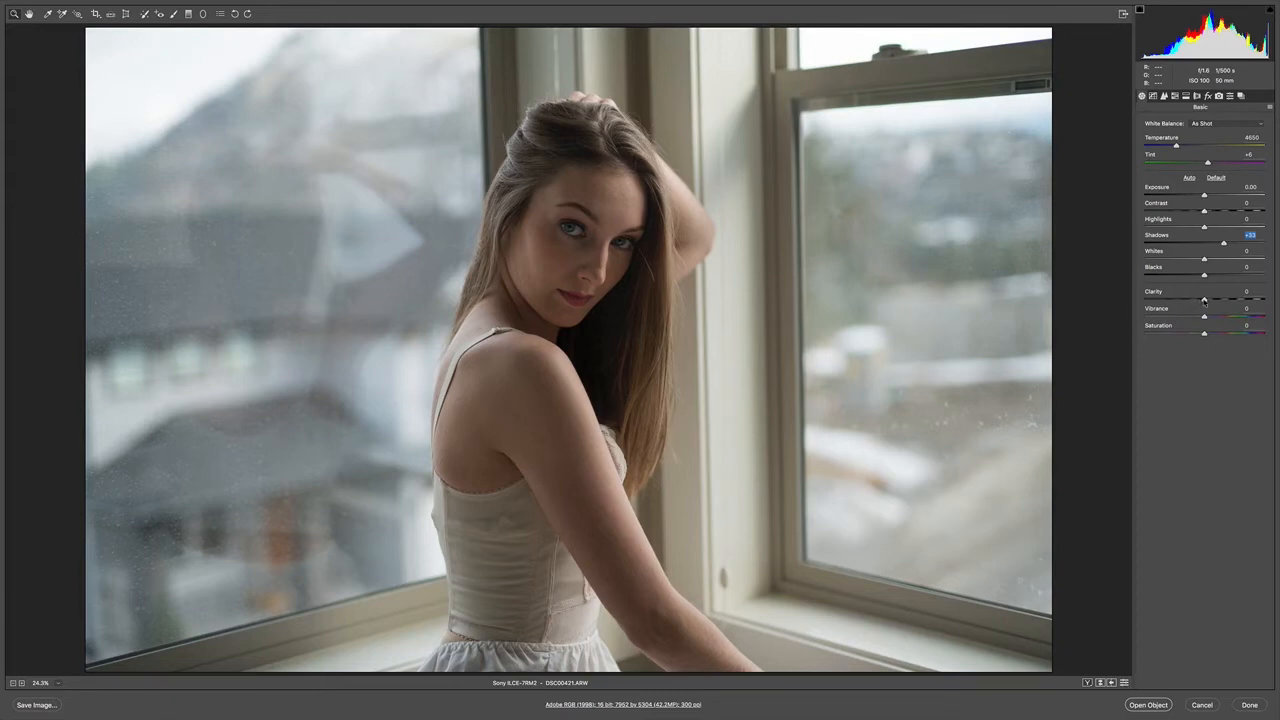
left_click_drag(1204, 300, 1204, 300)
mouse_move(1204, 211)
left_mouse_down()
mouse_move(1224, 211)
mouse_move(1199, 211)
left_mouse_up()
left_click(590, 280)
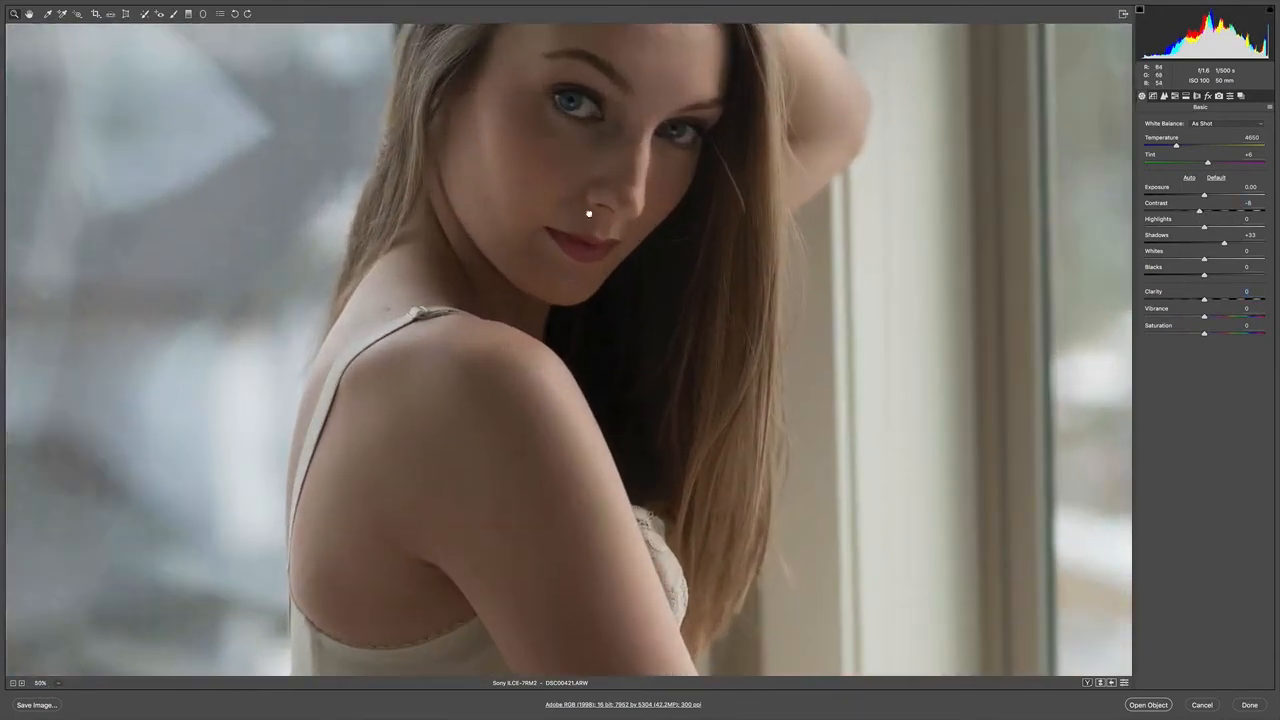
left_click_drag(589, 213, 534, 336)
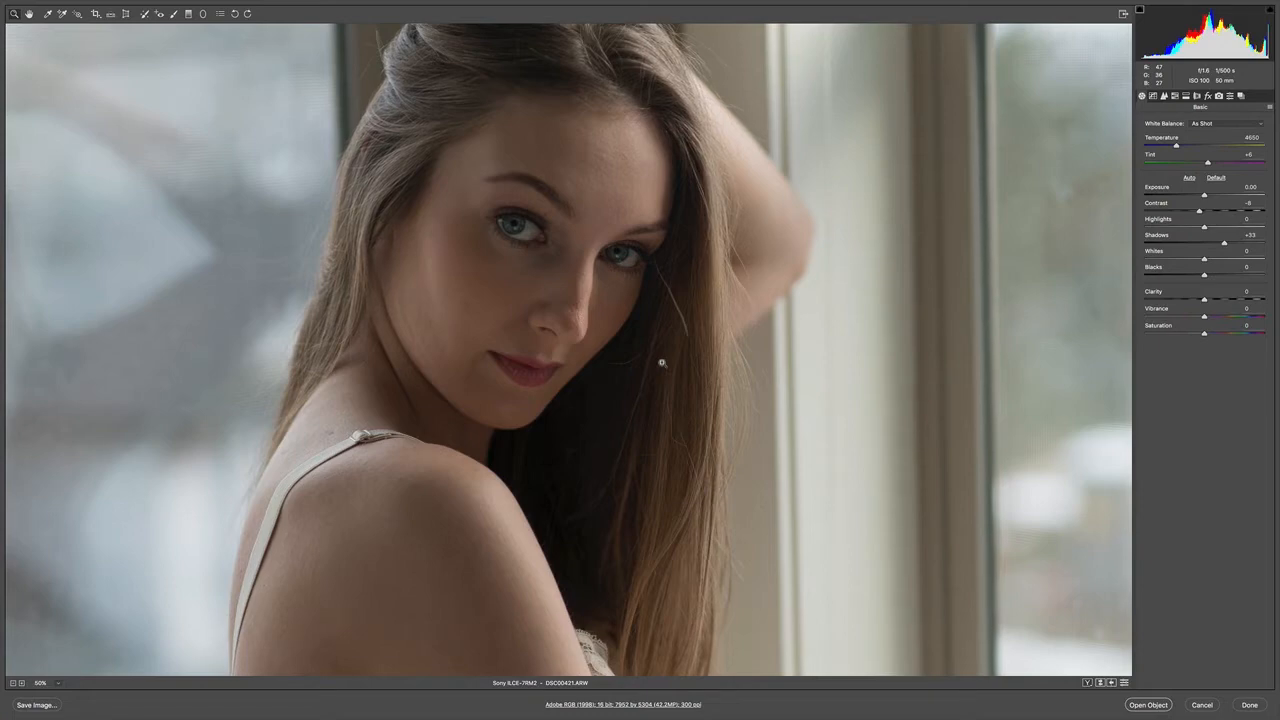
key("super+minus")
key("super+minus")
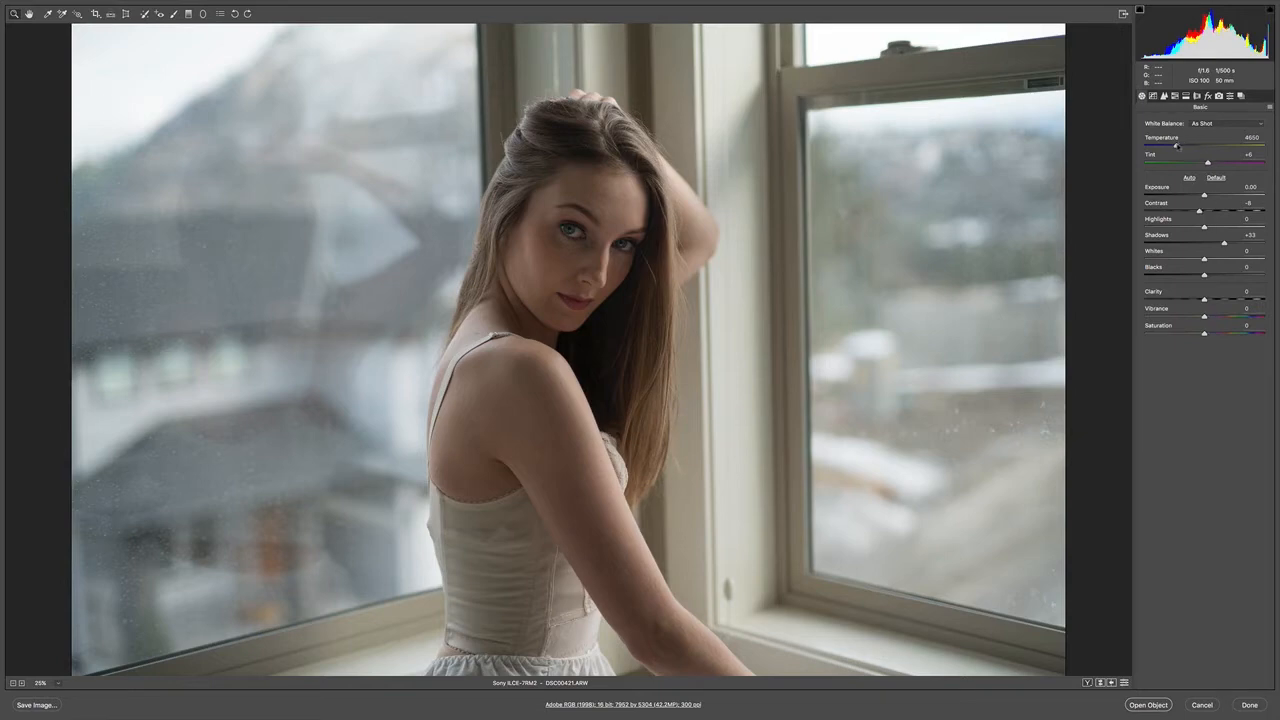
- Warm the photo's white balance to a temperature of 5950 and fine-tune the tint
left_click_drag(1177, 146, 1192, 147)
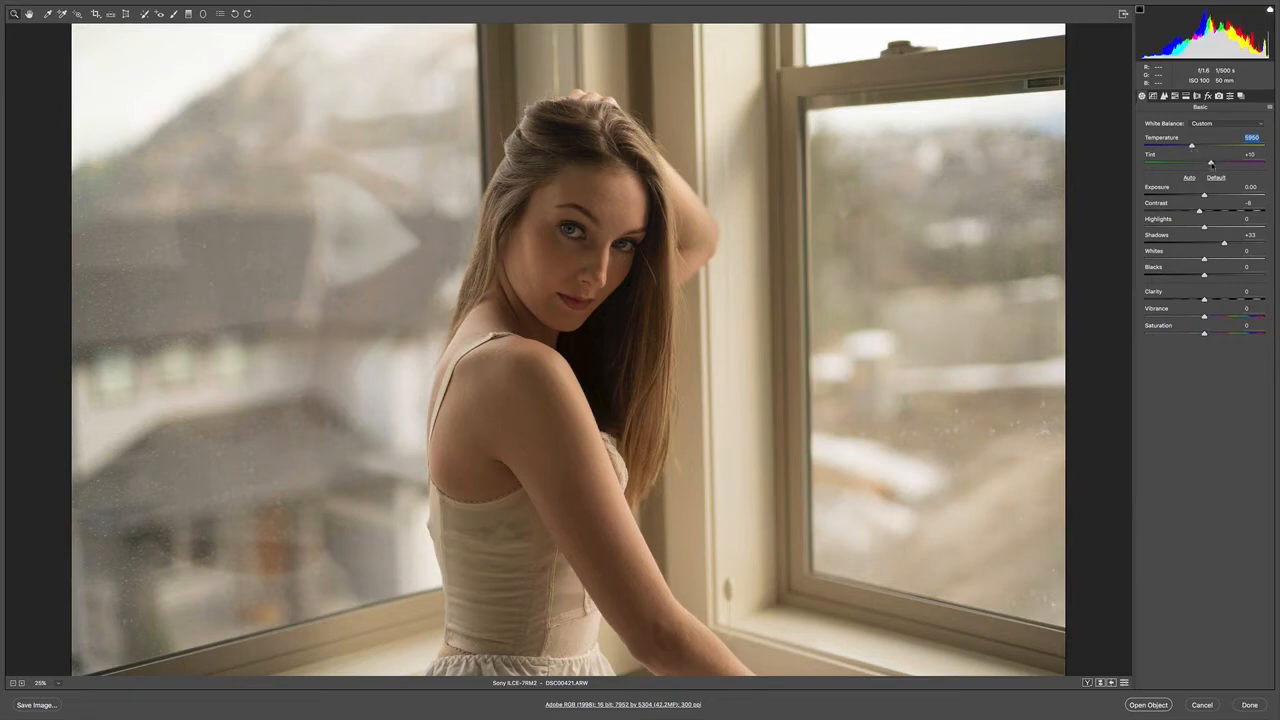
left_click_drag(1208, 163, 1202, 166)
key("Tab")
- Open the developed raw photo in Photoshop as an object and flatten it into a background layer
left_click(1158, 705)
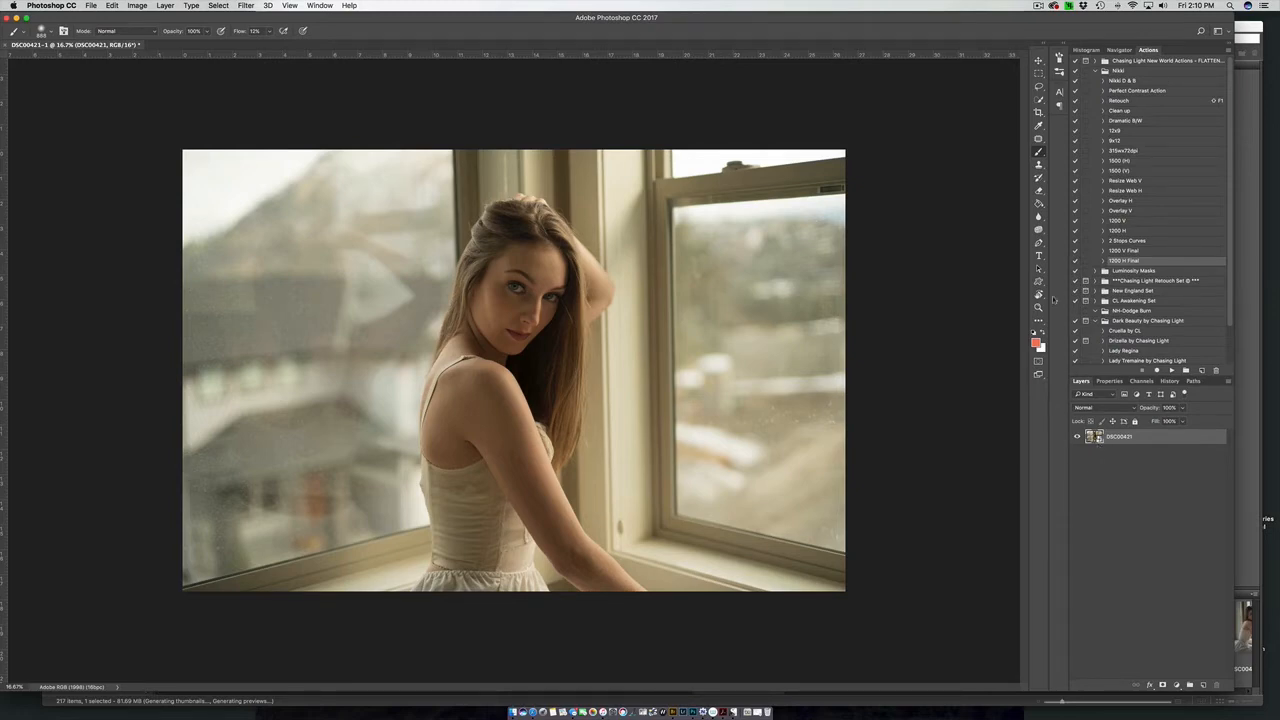
left_click(168, 6)
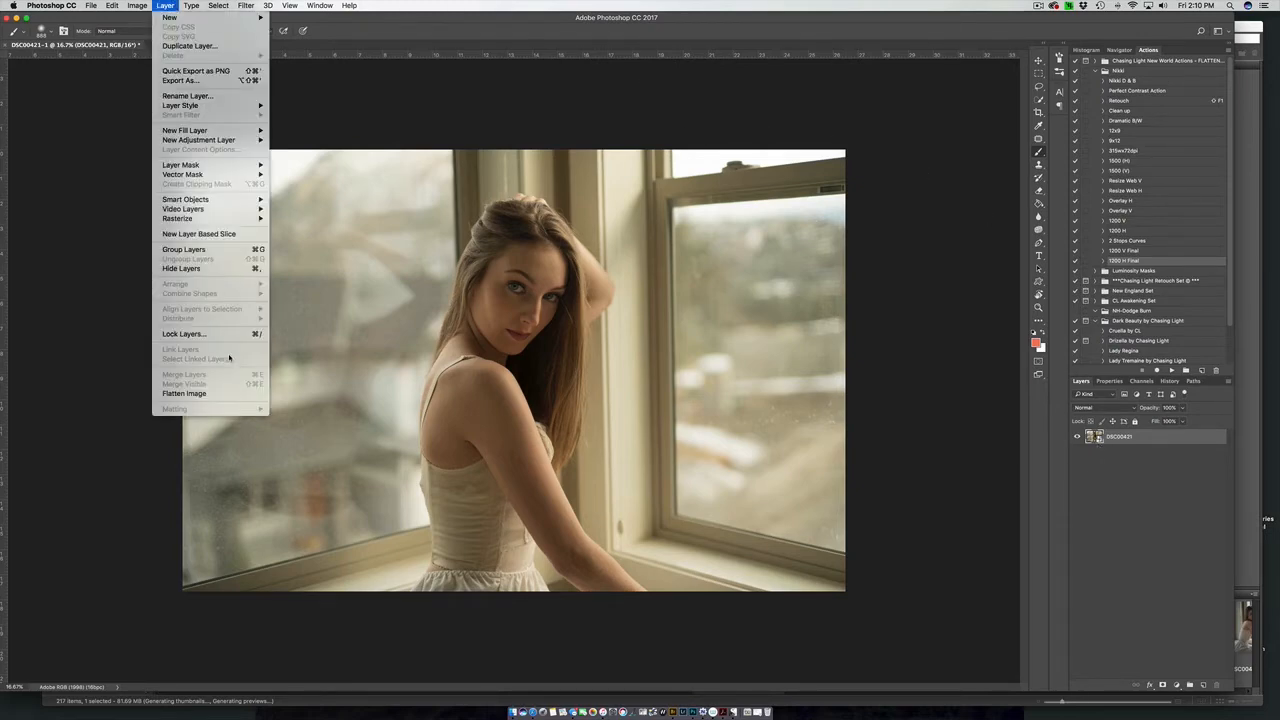
left_click(228, 396)
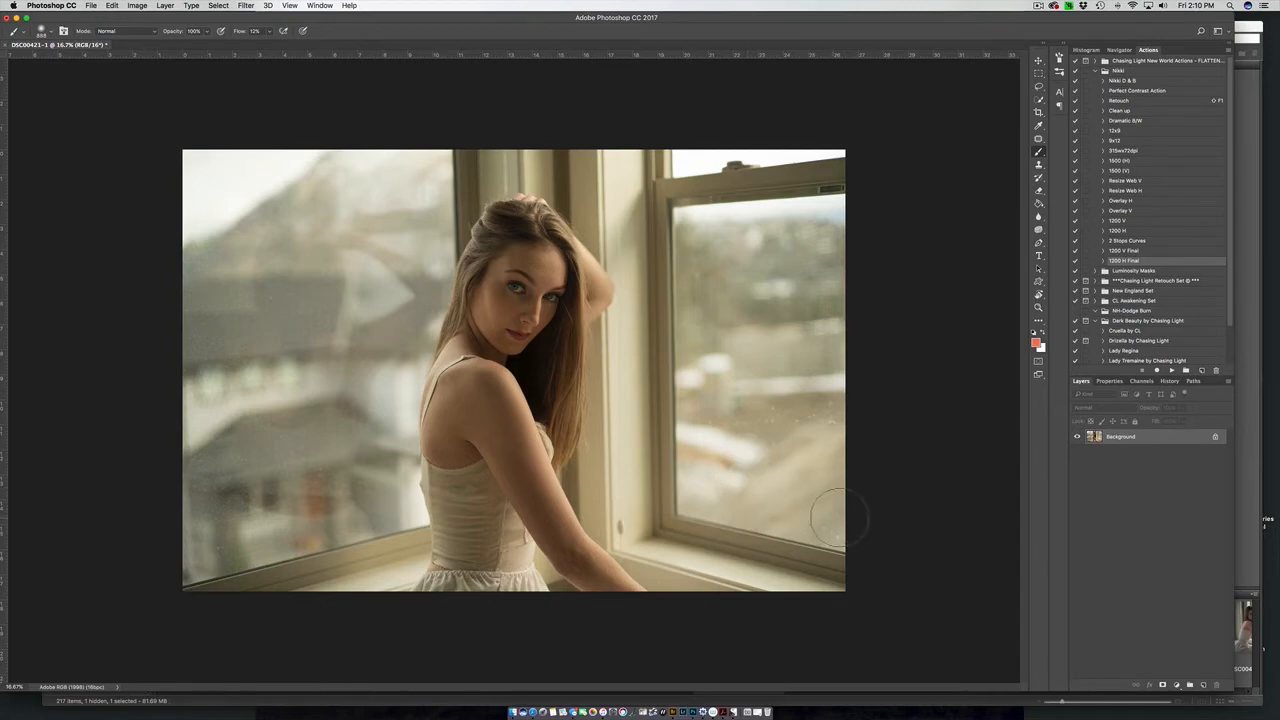
- Add a Curves adjustment layer on the RGB channel and try darkening the midtones by lowering the curve's midpoint
left_click(1177, 685)
left_click(1193, 563)
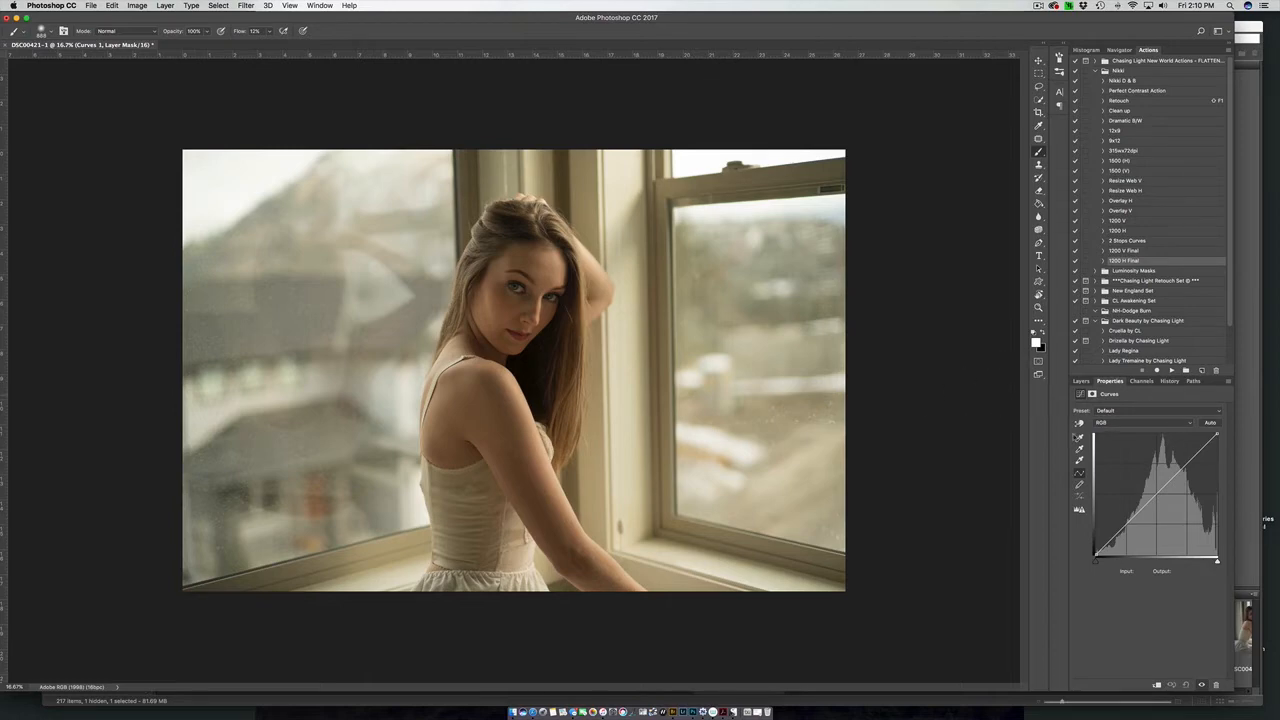
left_click(1106, 423)
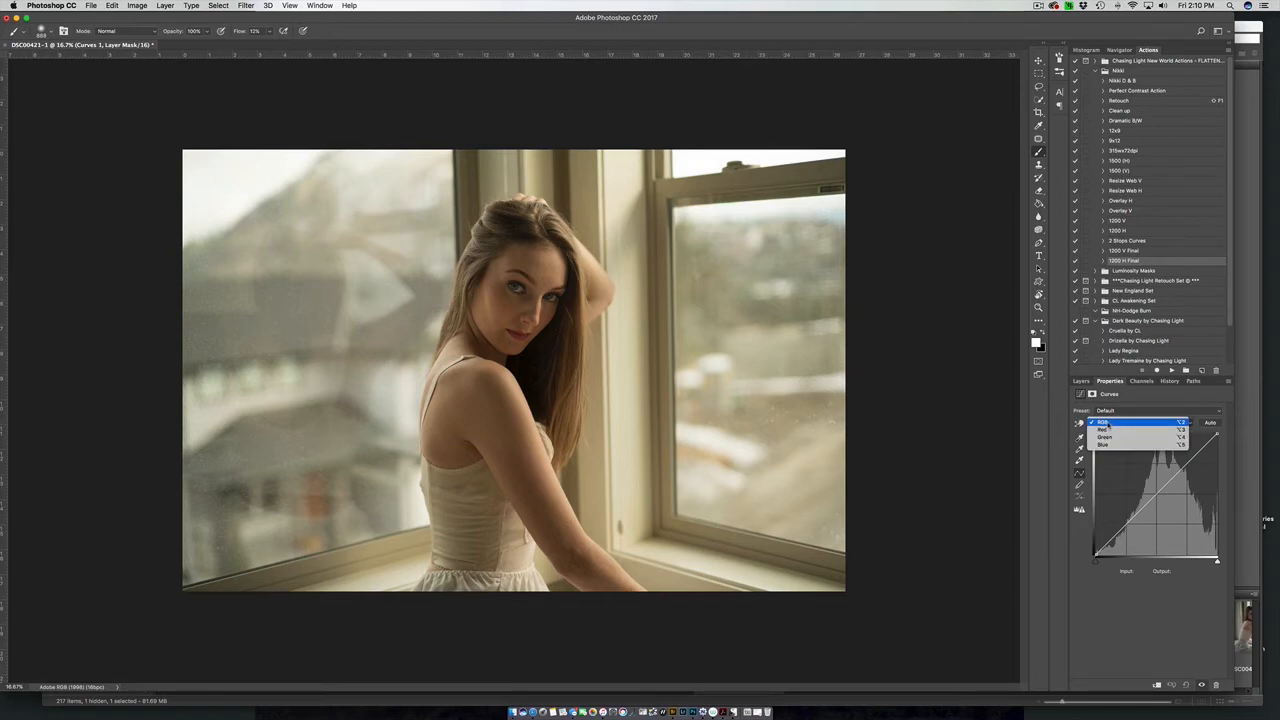
left_click(1105, 424)
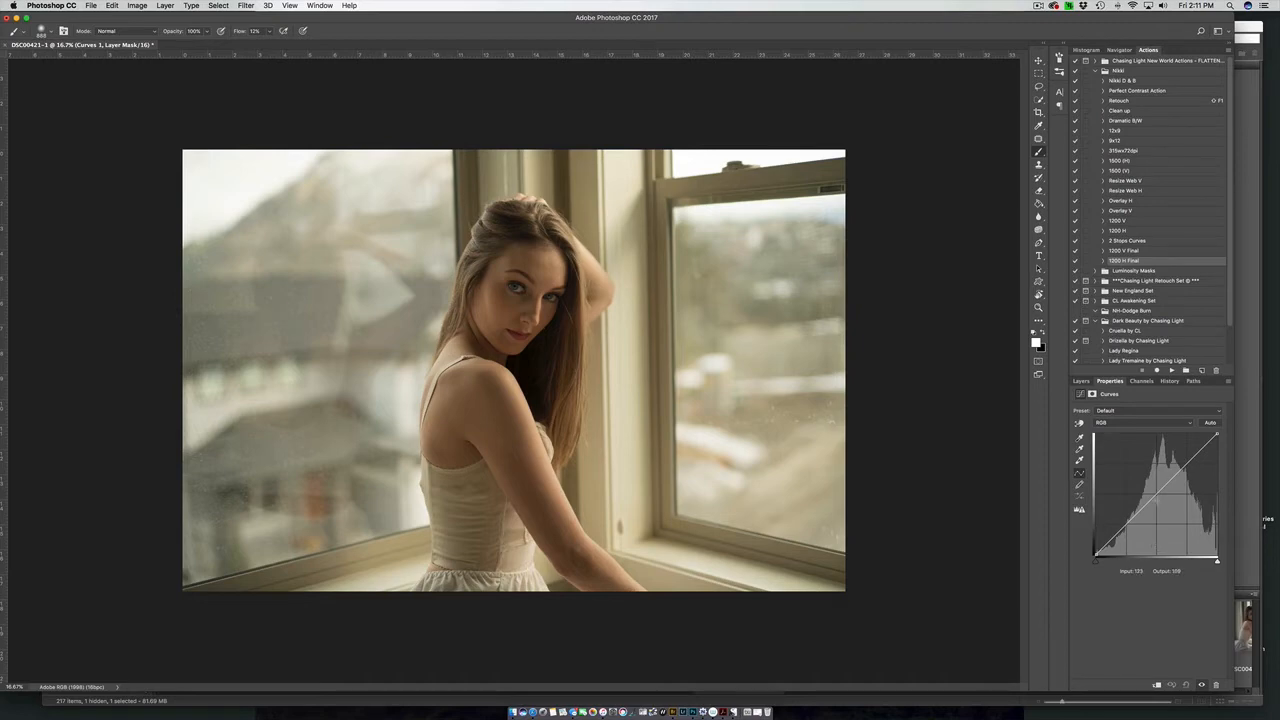
left_click_drag(1159, 495, 1157, 515)
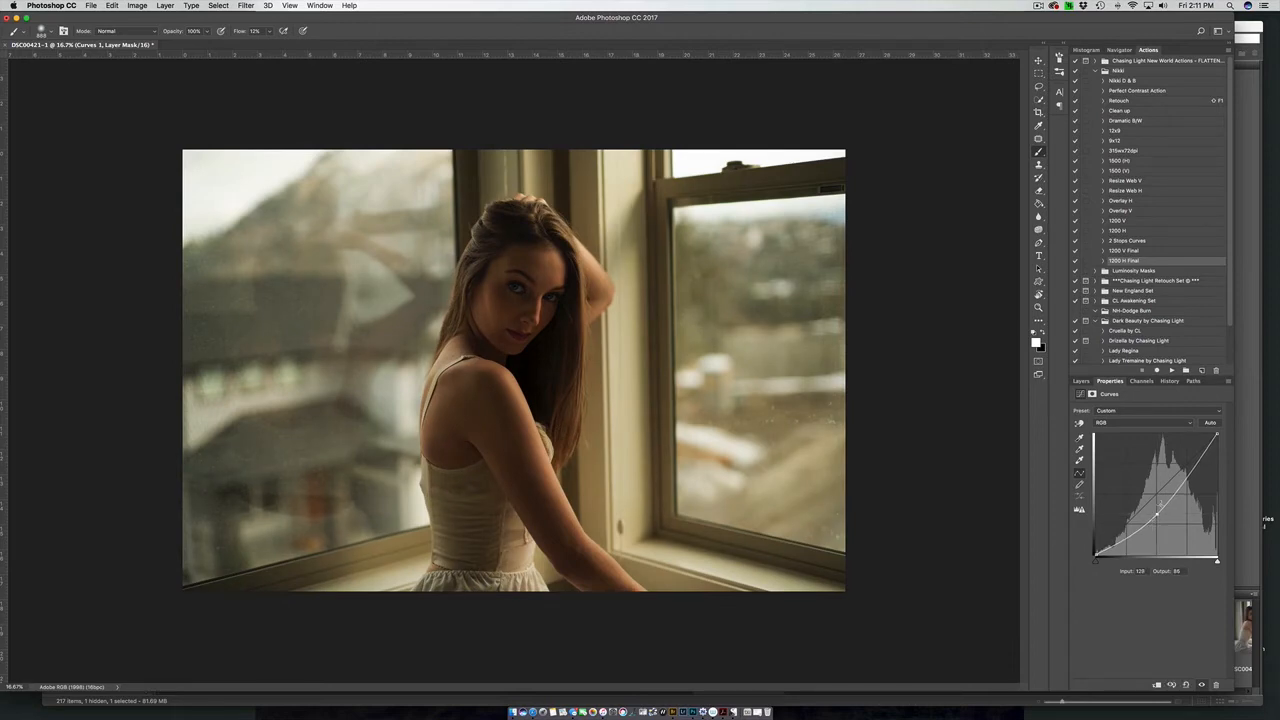
left_click_drag(1156, 515, 1088, 566)
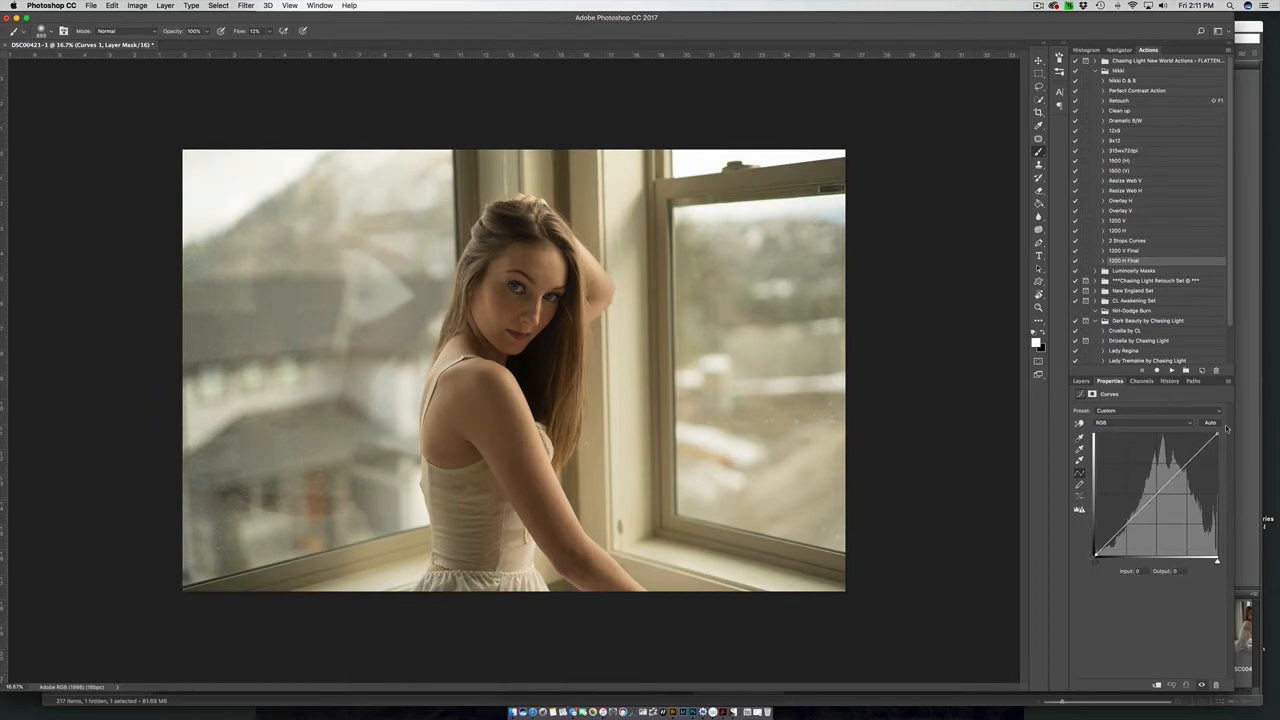
- Try shaping the RGB curve for contrast with one point in the highlights and one lowered point in the shadows
mouse_move(1217, 434)
left_mouse_down()
mouse_move(1197, 433)
mouse_move(1224, 447)
mouse_move(1227, 425)
left_mouse_up()
left_click(1188, 463)
left_click_drag(1188, 463, 1184, 460)
left_click(1127, 524)
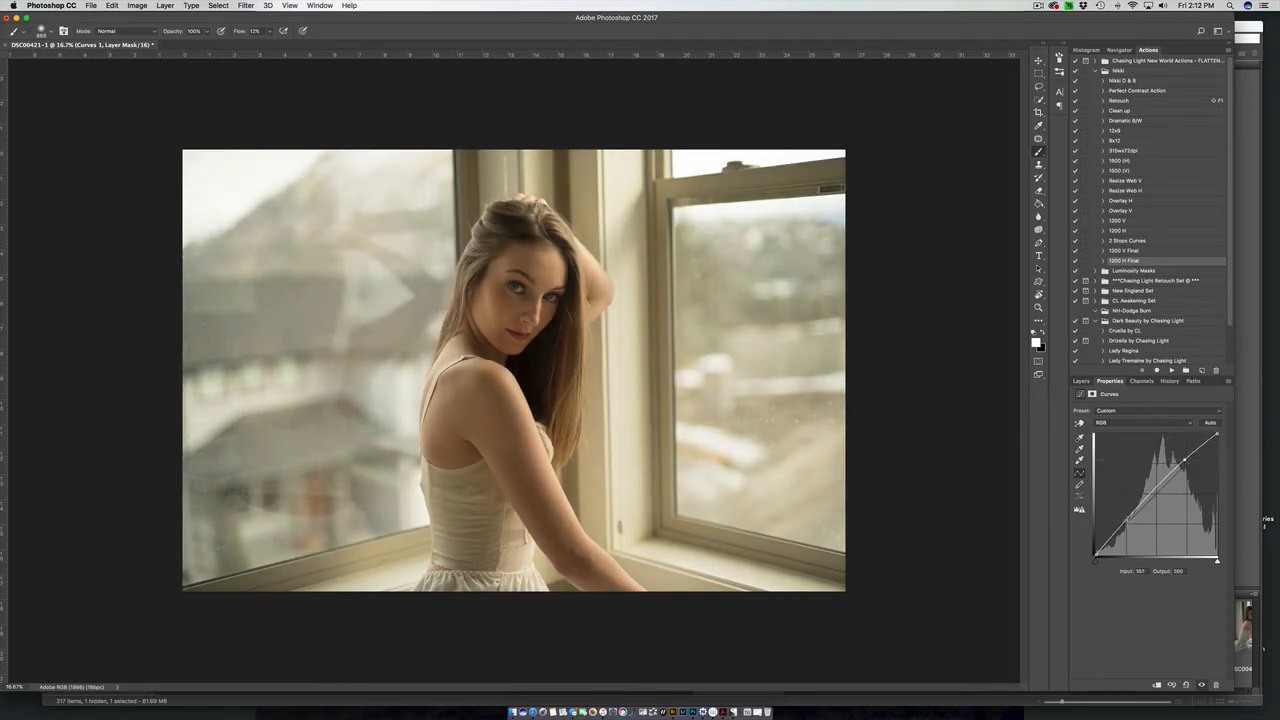
left_click_drag(1127, 524, 1127, 525)
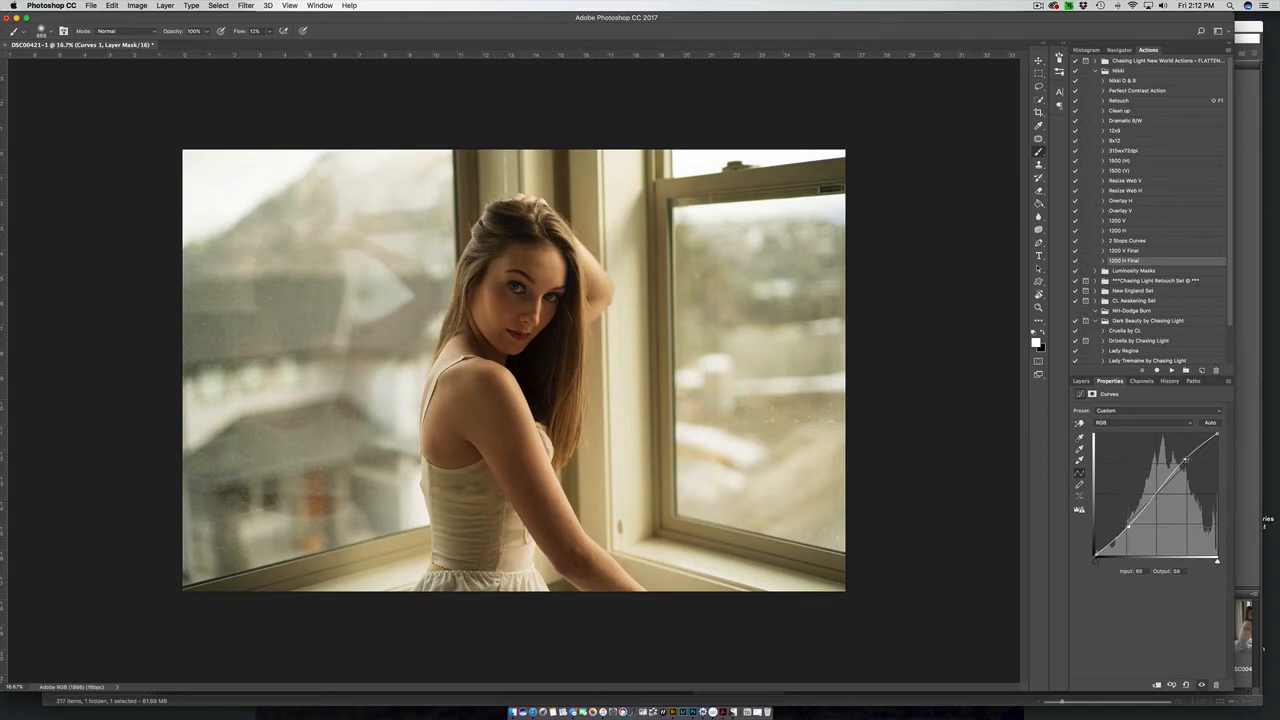
left_click_drag(1186, 459, 1184, 474)
- Toggle the Curves adjustment layer off and on to compare the photo with and without the contrast edit
left_click(1081, 381)
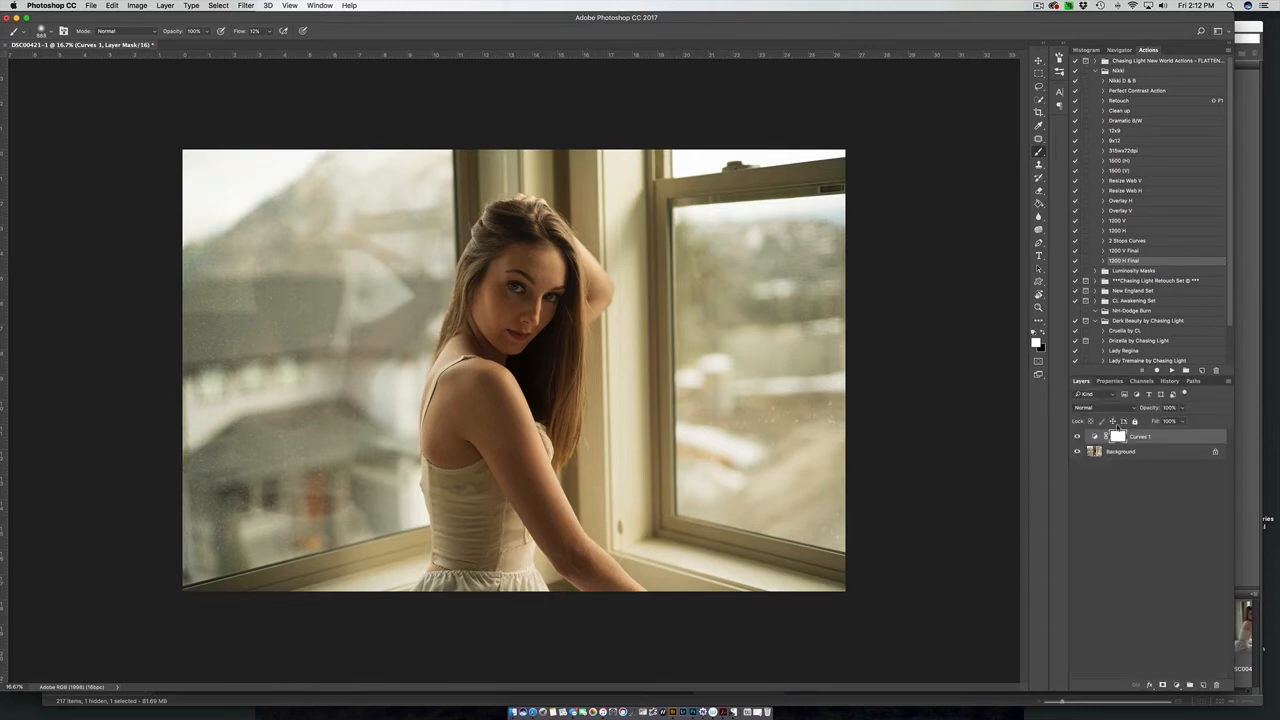
left_click(1078, 437)
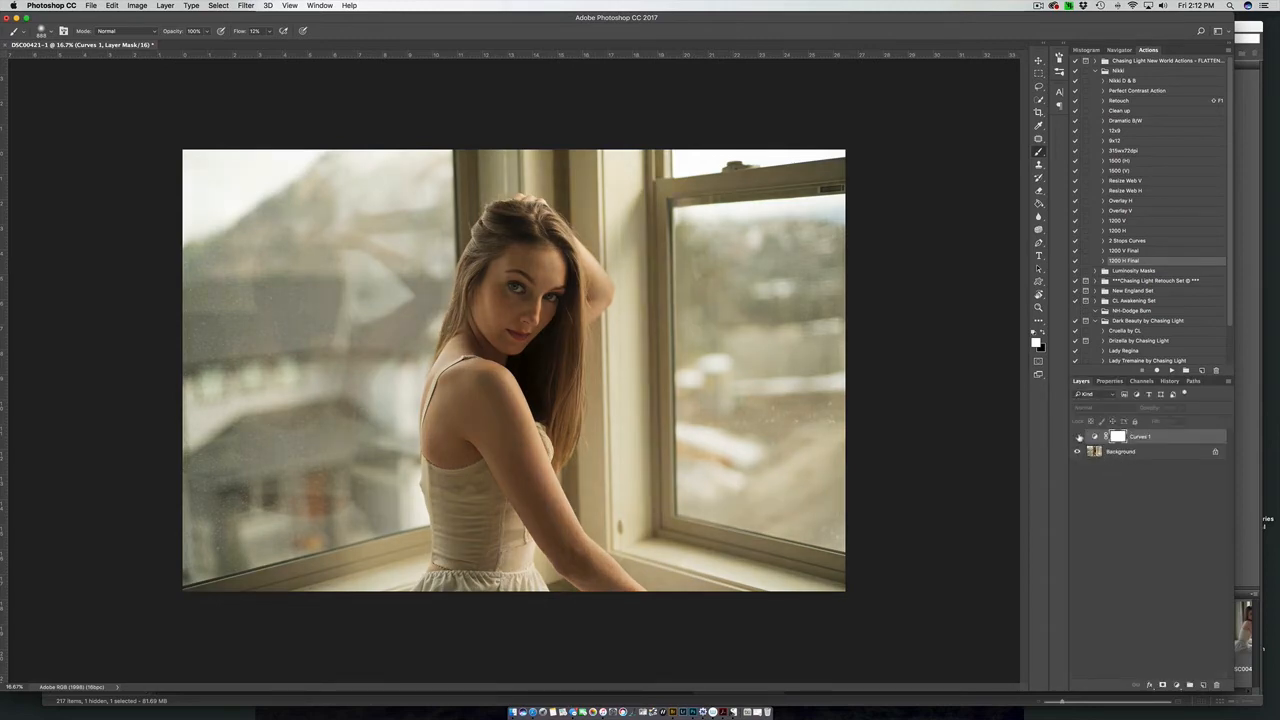
left_click(1078, 437)
left_click(1078, 437)
left_click(1078, 437)
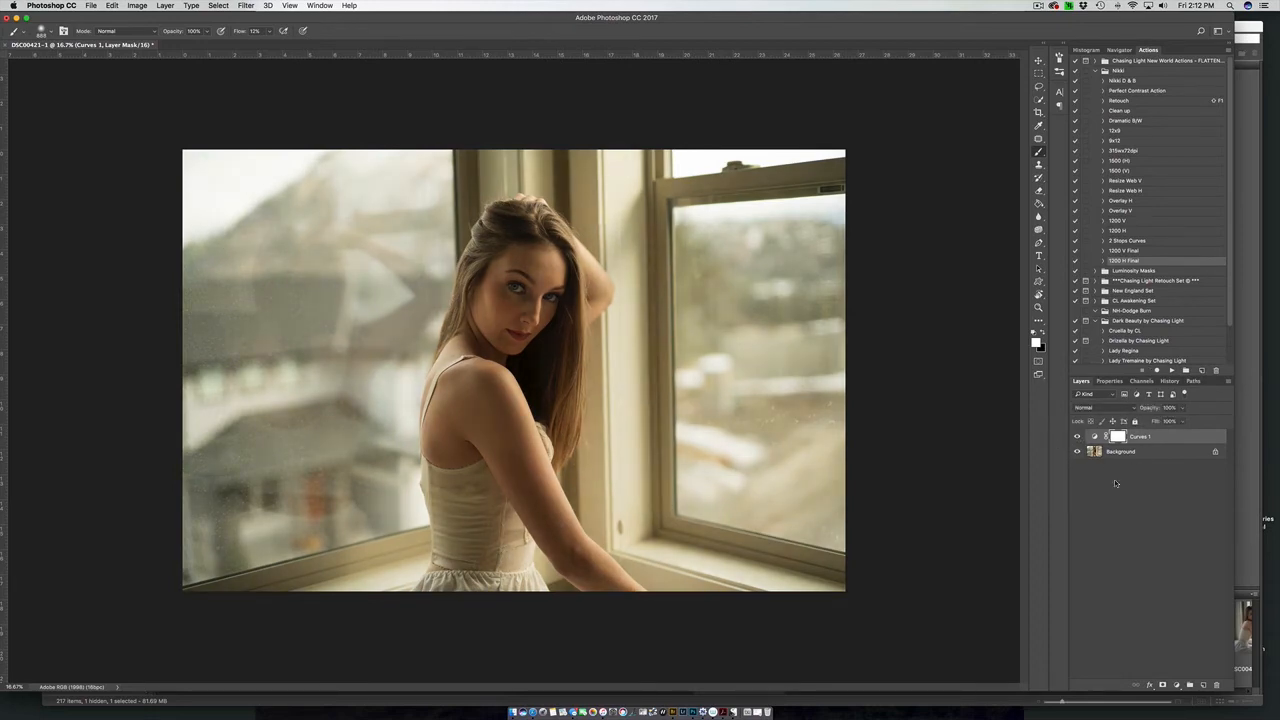
left_click(1077, 437)
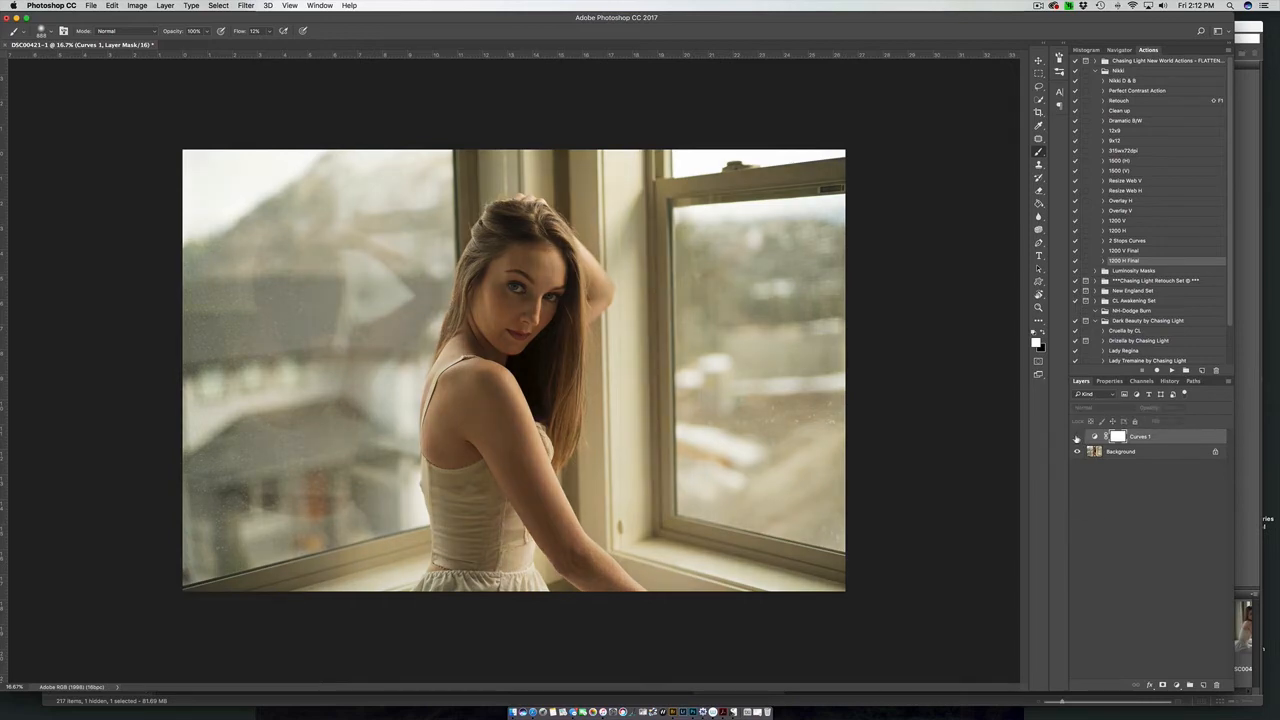
left_click(1077, 437)
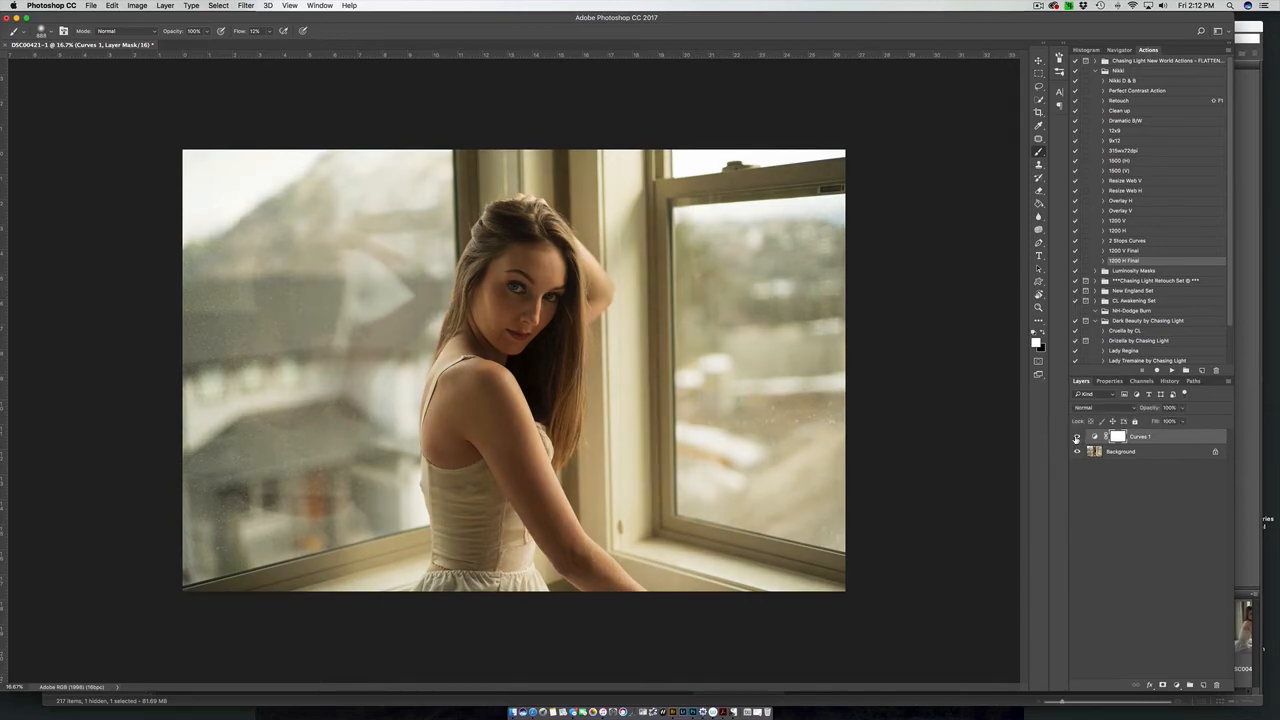
left_click(1077, 437)
left_click(1077, 437)
- Try reducing the Curves layer's opacity and compare the softened effect with the layer hidden
left_click_drag(1184, 411, 1149, 422)
left_click(1079, 438)
left_click(1079, 437)
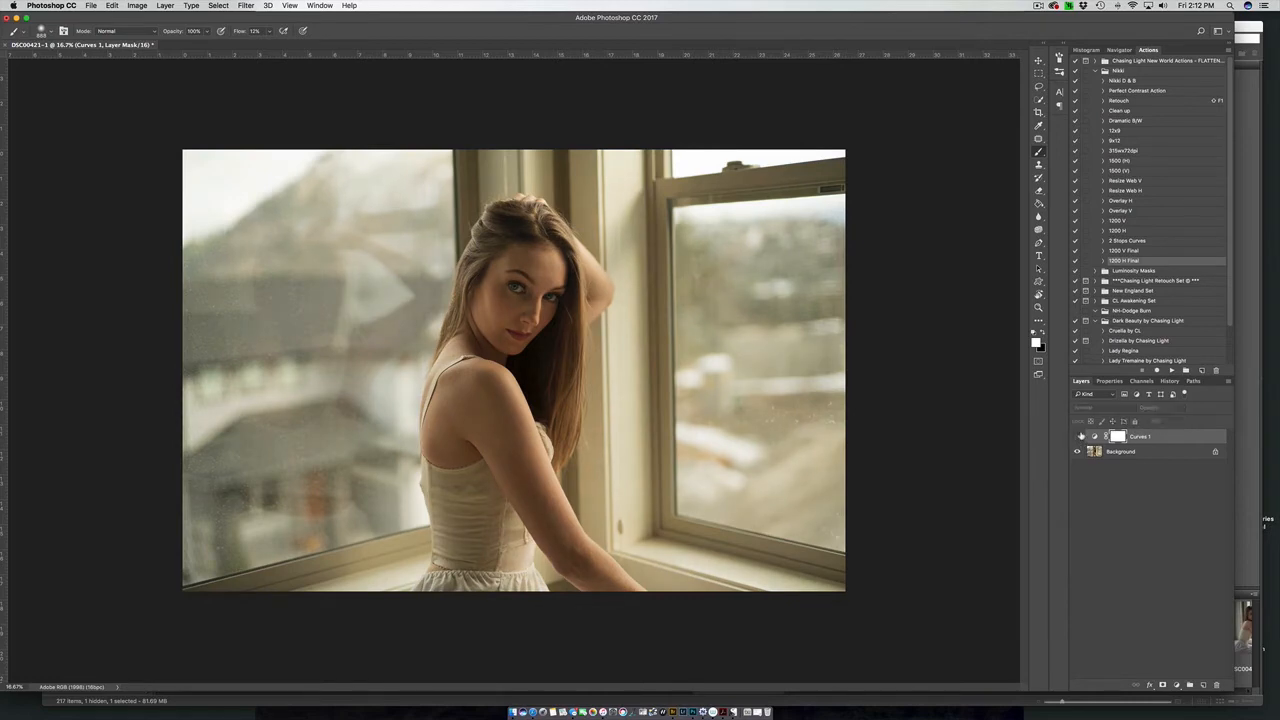
left_click(1079, 437)
left_click(1079, 437)
left_click(1079, 437)
- Delete the Curves layer and add a fresh Curves adjustment layer above the background
key("BackSpace")
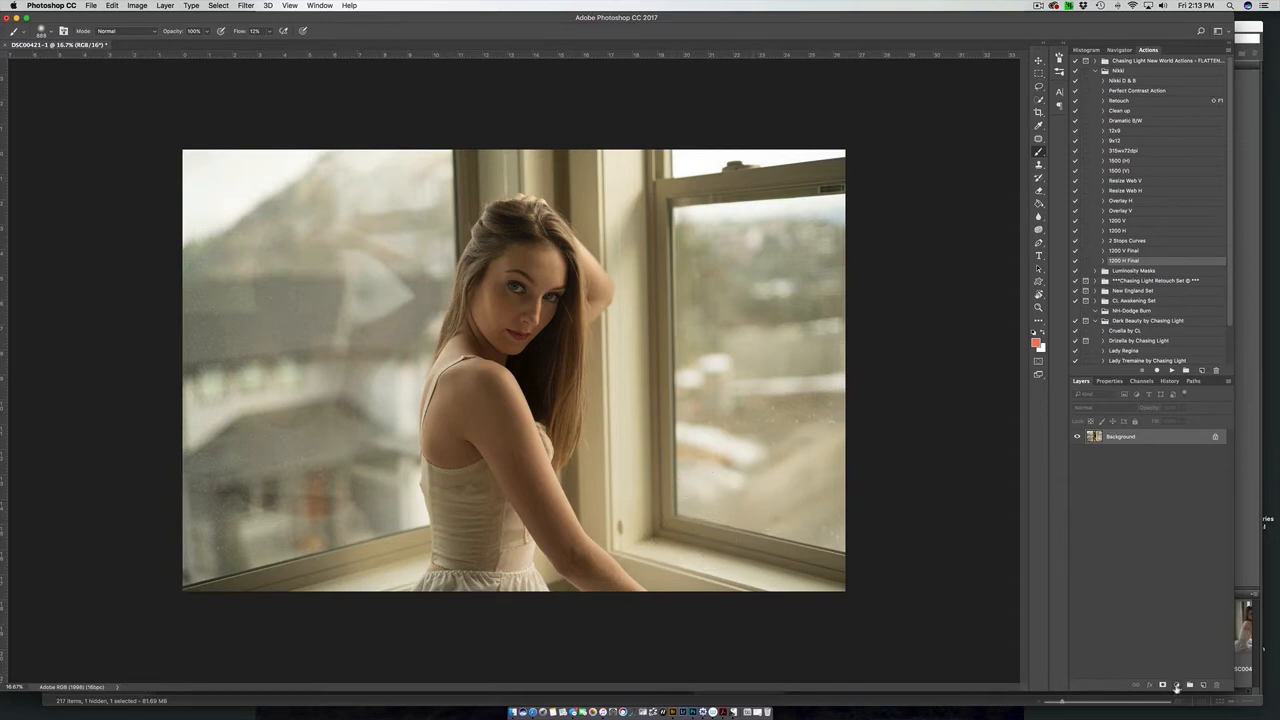
left_click(1176, 685)
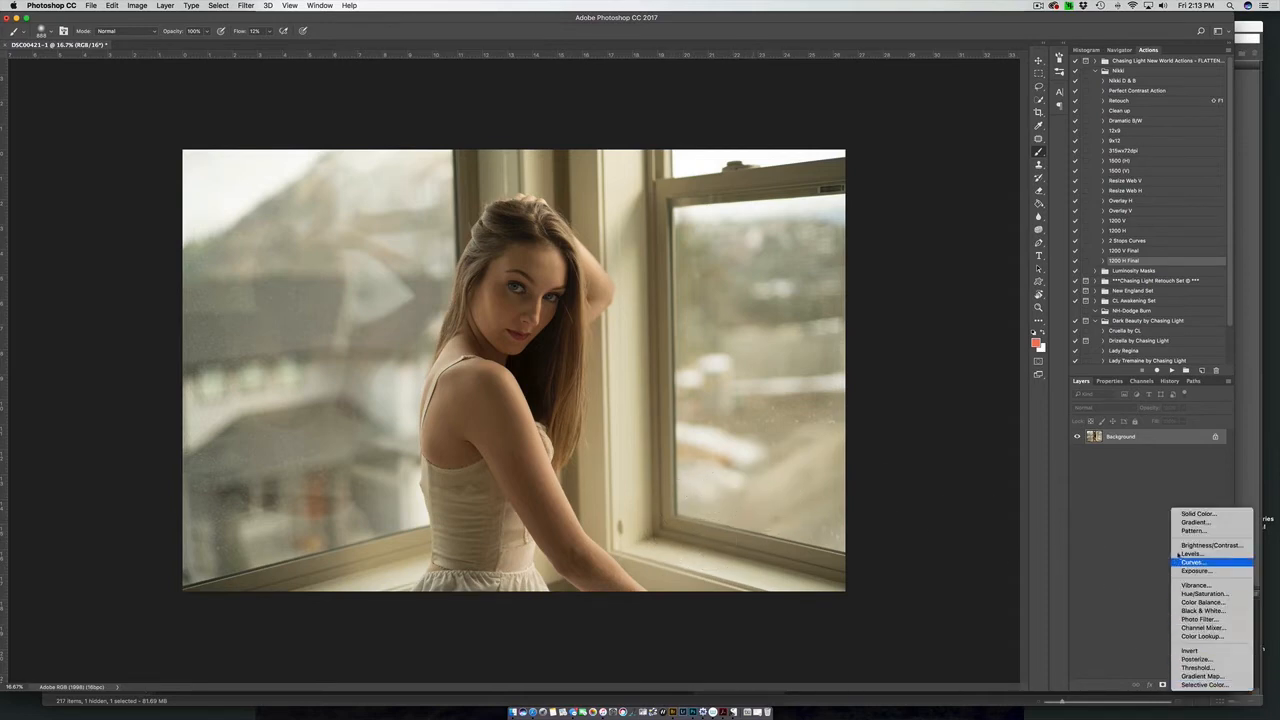
left_click(1192, 563)
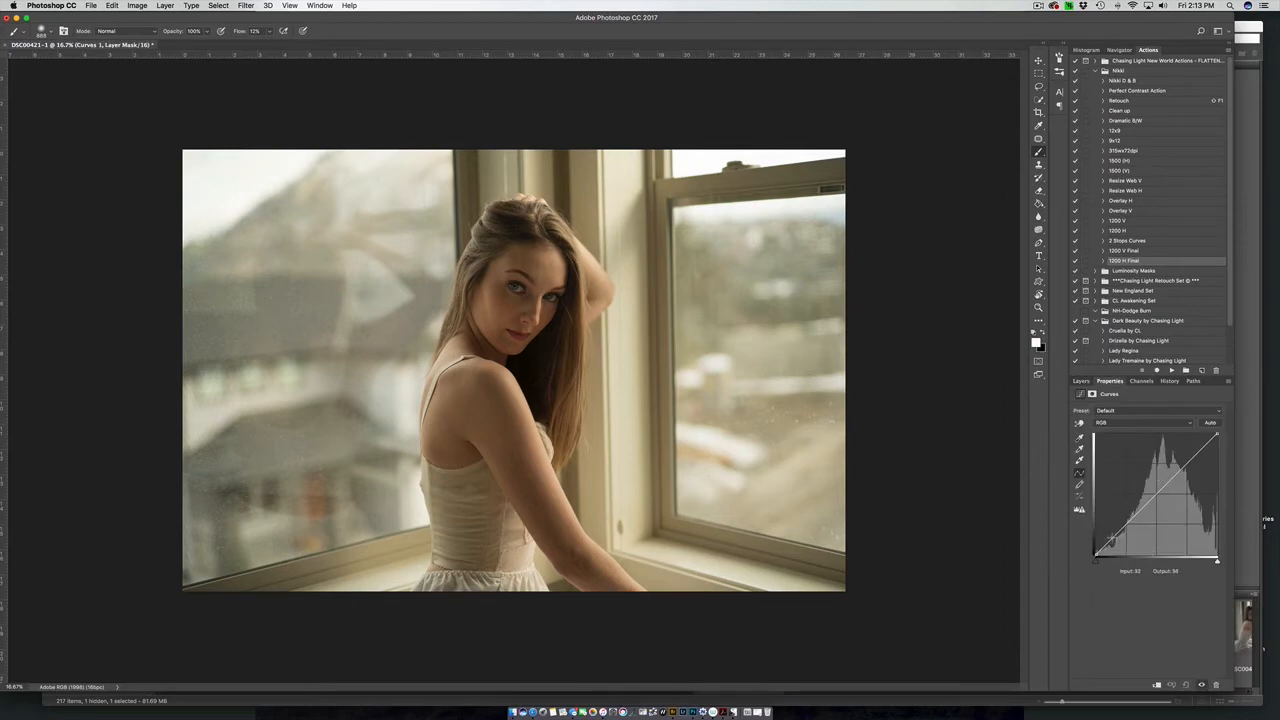
- Darken the midtones with the RGB curve, holding the shadows at about input 30, output 38, and anchoring a highlight point
left_click(1109, 539)
key("Up")
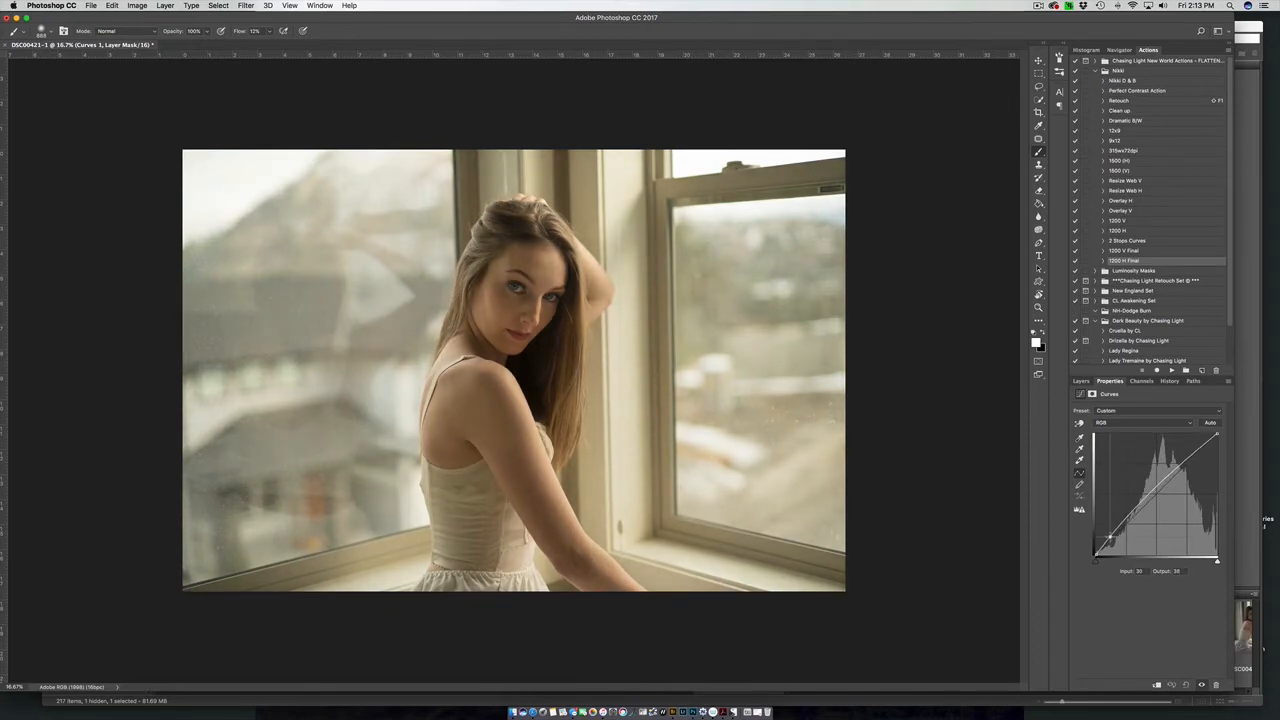
left_click(1100, 547)
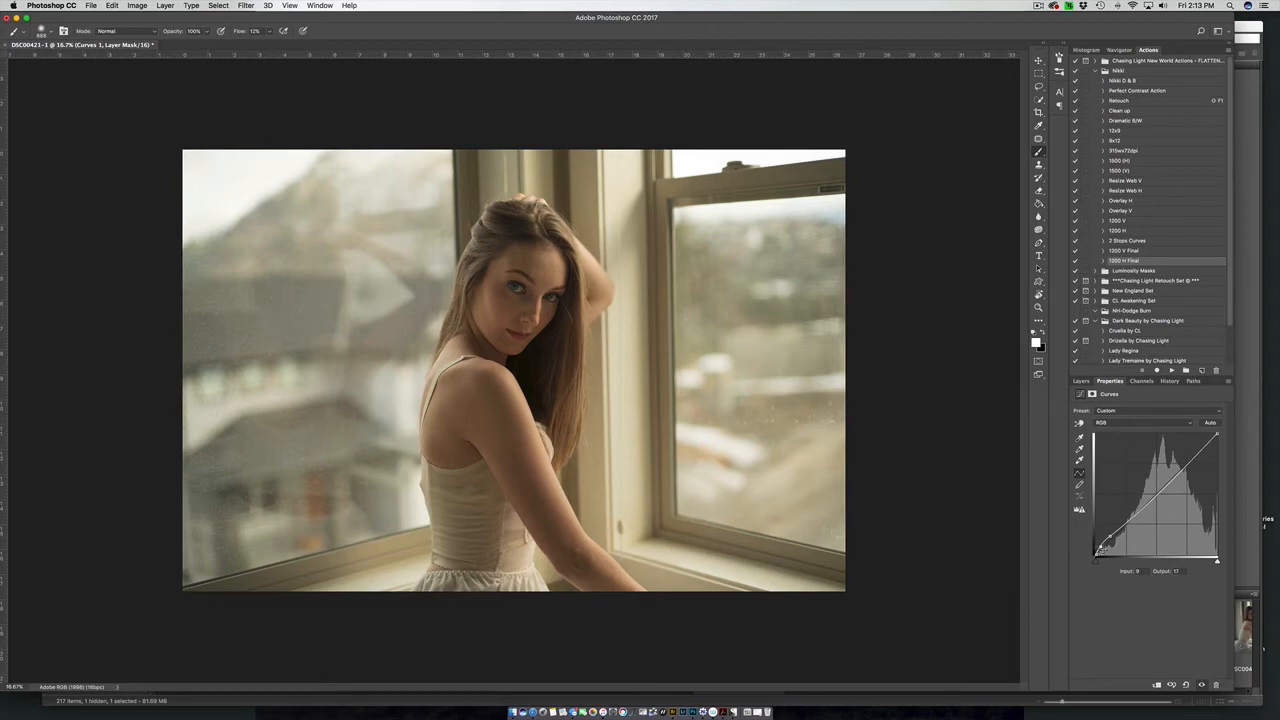
left_click_drag(1100, 547, 1096, 556)
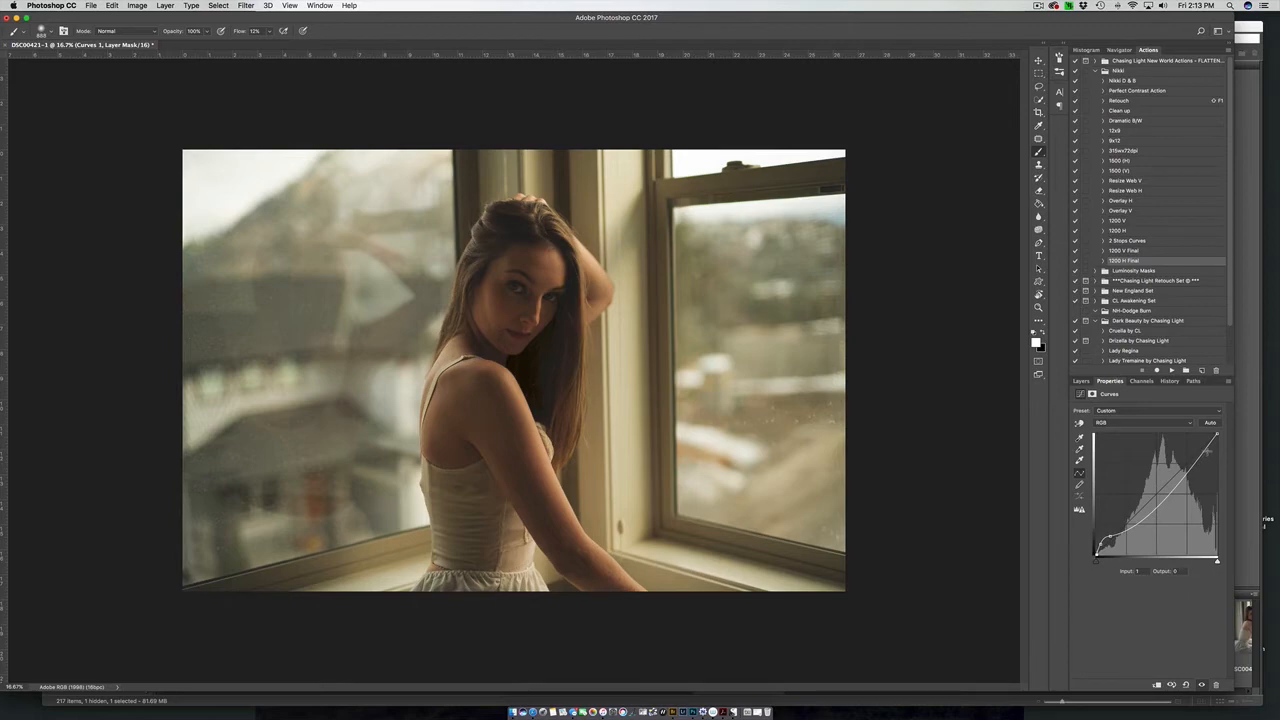
left_click(1204, 450)
left_click_drag(1204, 450, 1206, 448)
- Paint black at low flow on the Curves layer's mask over the woman's face, hair, body and dress to remove the darkening
left_click(1081, 381)
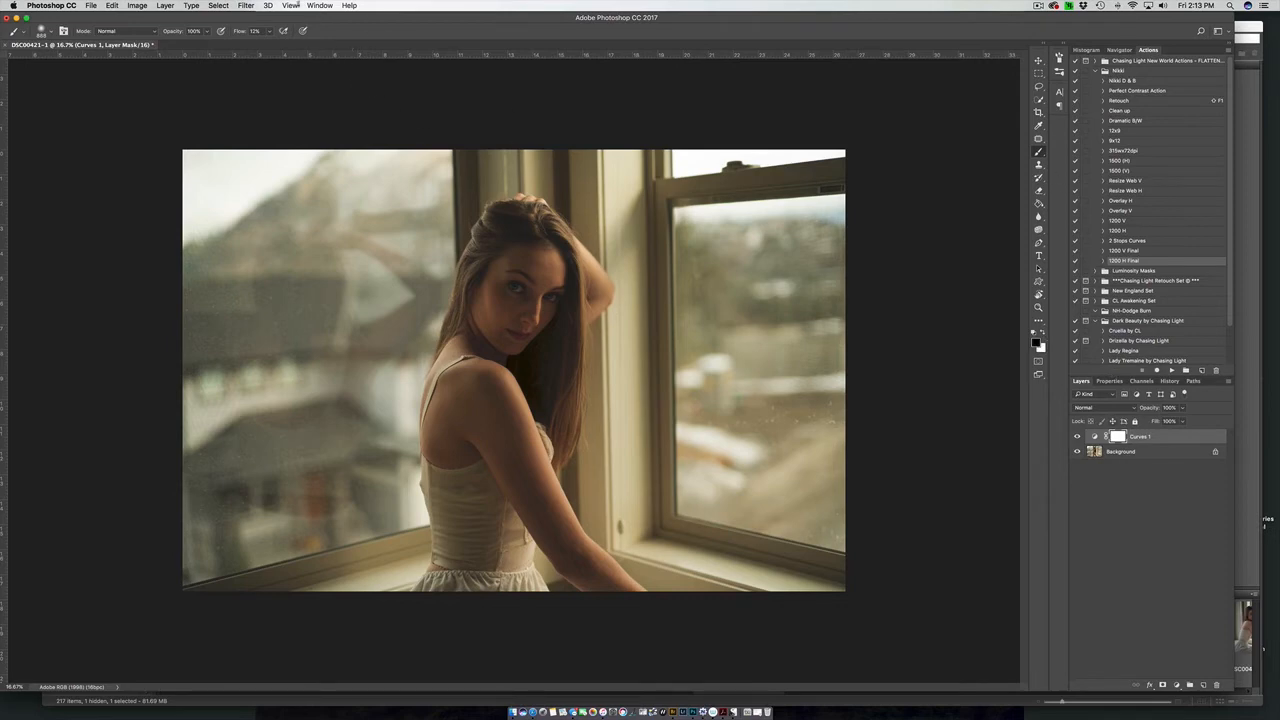
left_click_drag(506, 278, 510, 270)
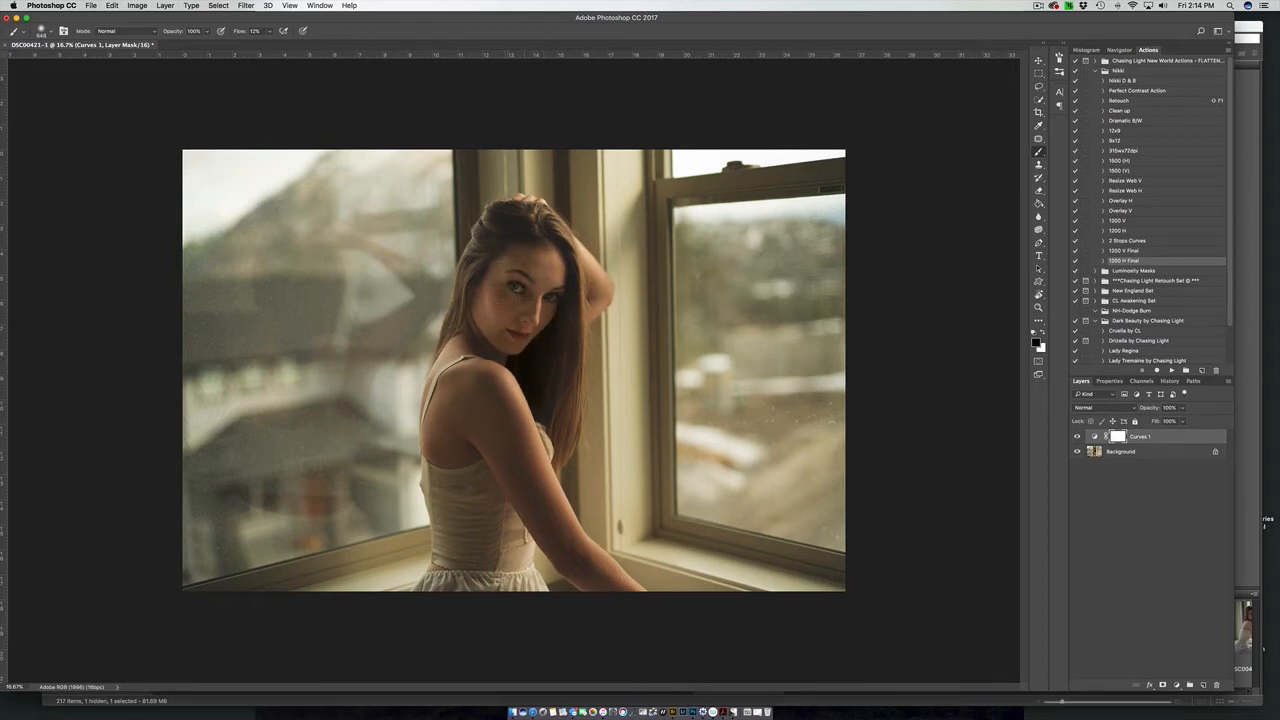
mouse_move(538, 259)
left_mouse_down()
mouse_move(521, 279)
mouse_move(540, 248)
mouse_move(504, 242)
mouse_move(518, 230)
left_mouse_up()
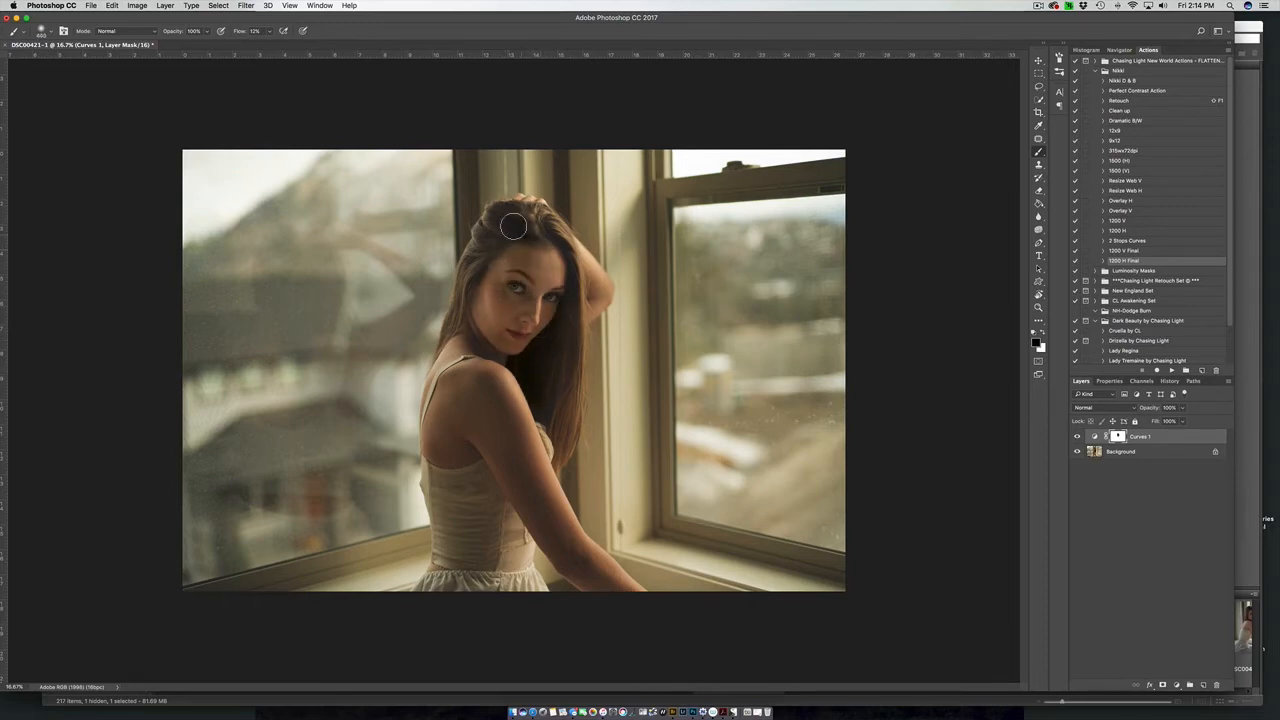
key("bracketleft")
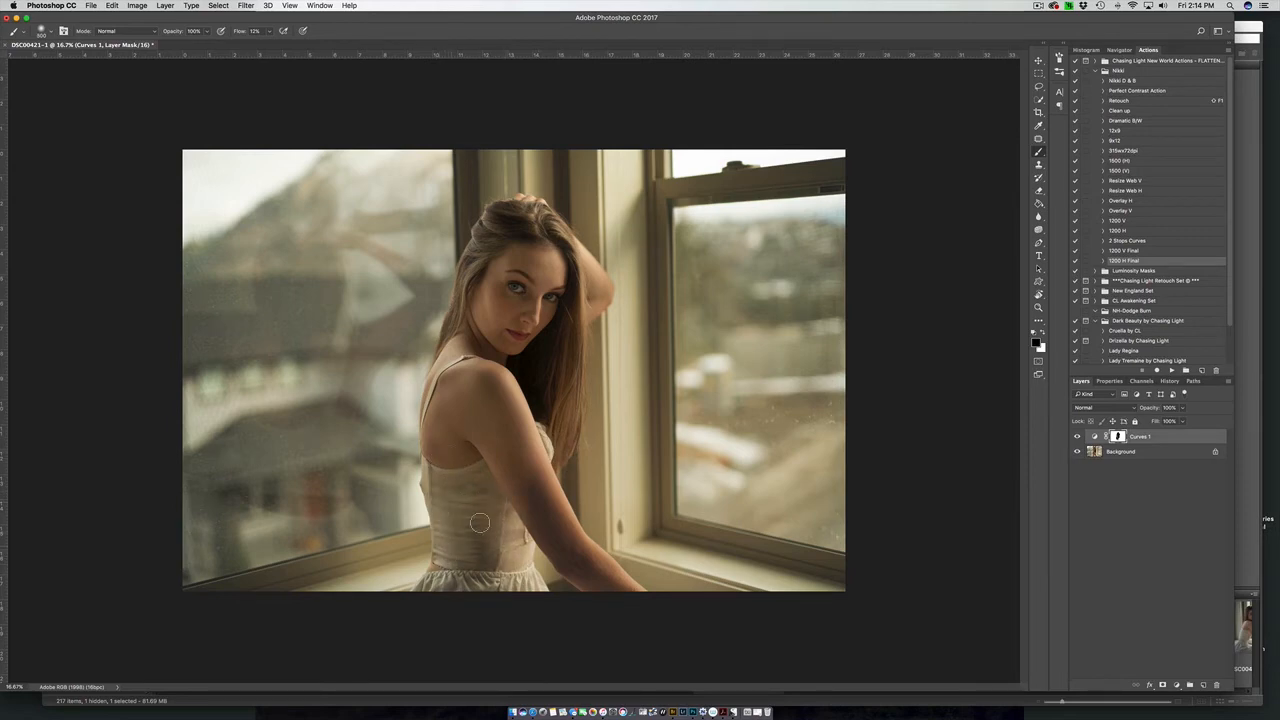
mouse_move(480, 523)
left_mouse_down()
mouse_move(507, 588)
mouse_move(471, 562)
mouse_move(445, 590)
left_mouse_up()
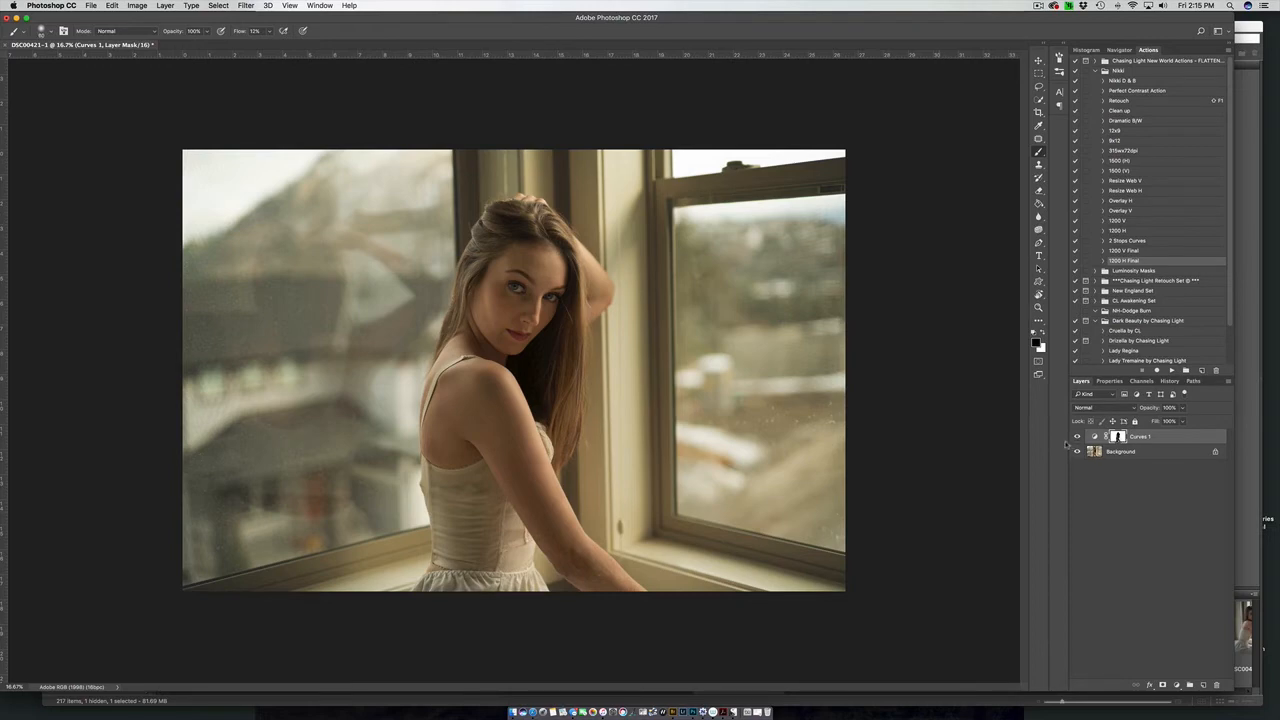
left_click_drag(1068, 441, 1051, 442)
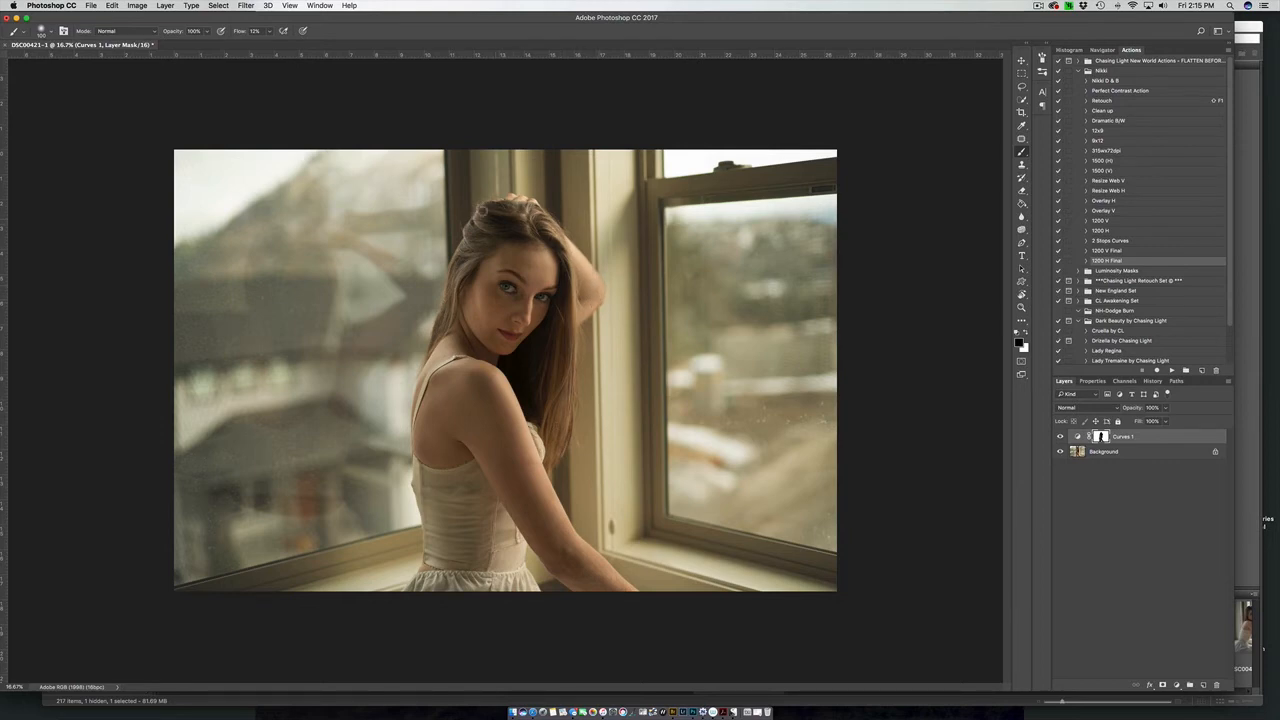
- Raise the brush flow to 100%, paint the mask along the woman's back, and compare the image with the Curves layer hidden
left_click_drag(269, 31, 318, 47)
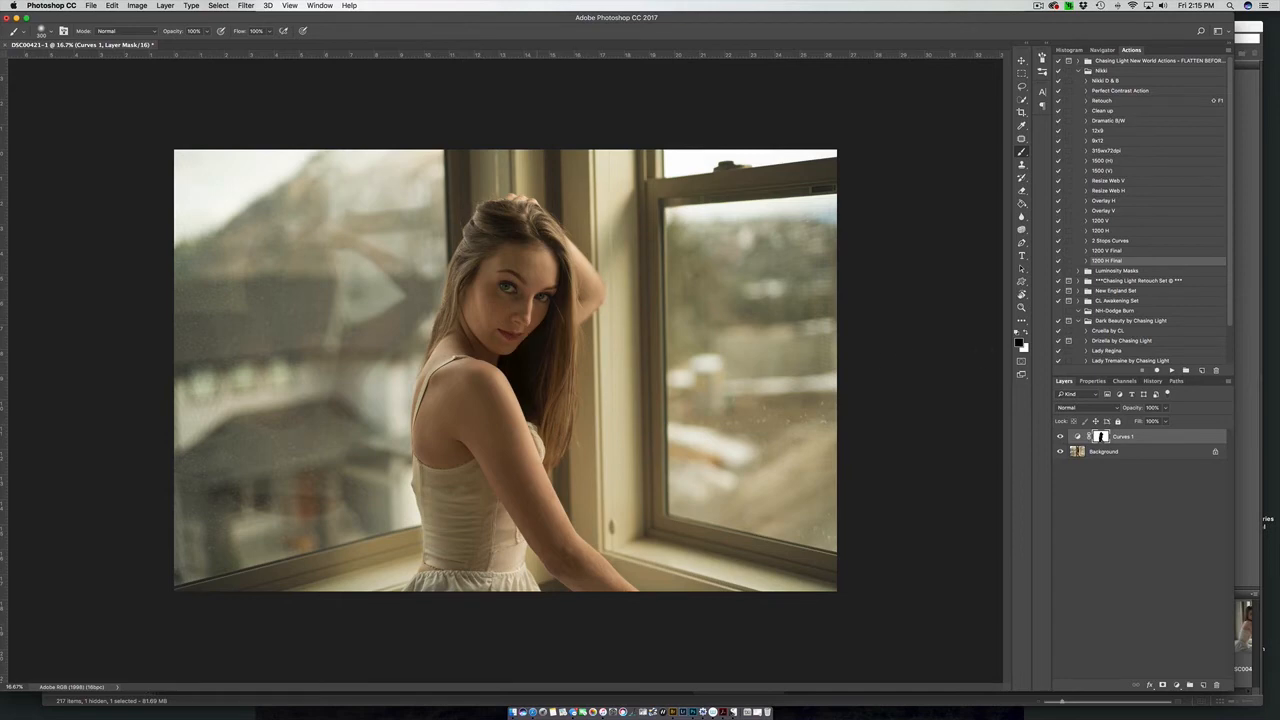
left_click(1061, 437)
left_click(1060, 438)
left_click(1060, 438)
left_click(1060, 438)
left_click_drag(440, 379, 432, 450)
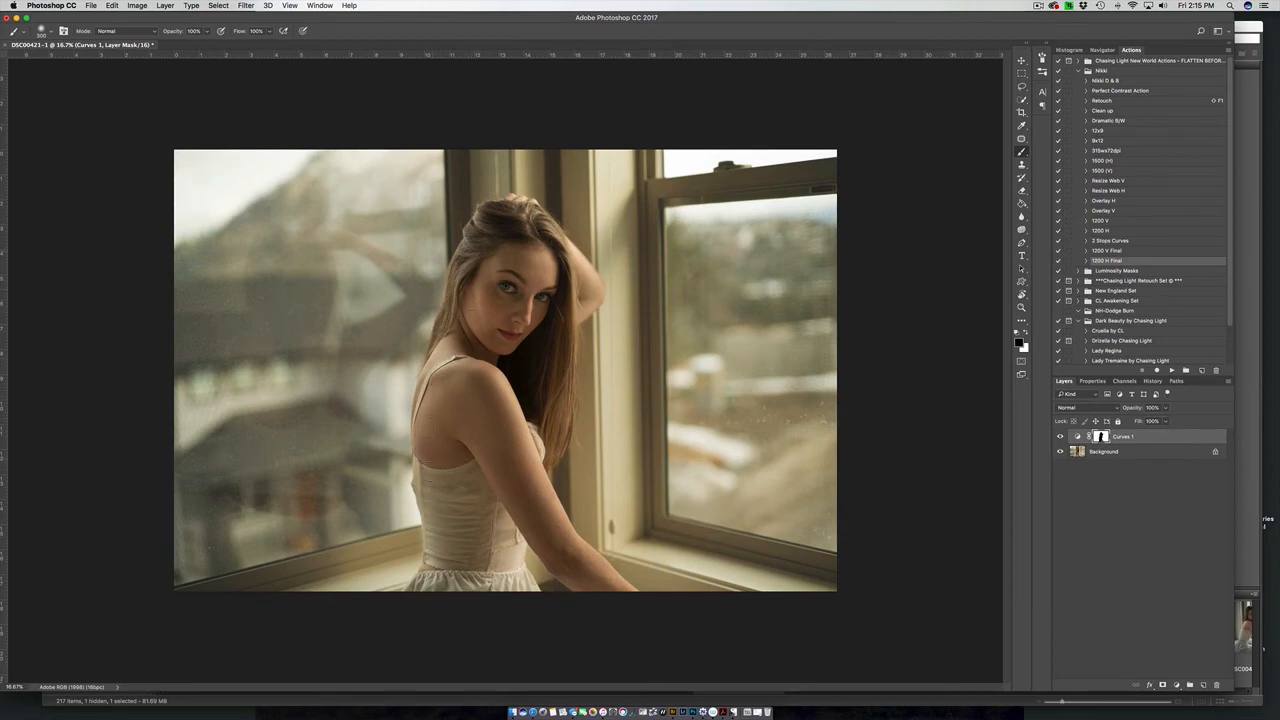
left_click(1060, 439)
left_click(1060, 439)
left_click(1060, 439)
left_click(1060, 439)
left_click(1060, 439)
left_click(1060, 439)
- Choose a 100 px round brush at 100% hardness and refine the mask along her shoulder strap, back and dress
right_click(92, 165)
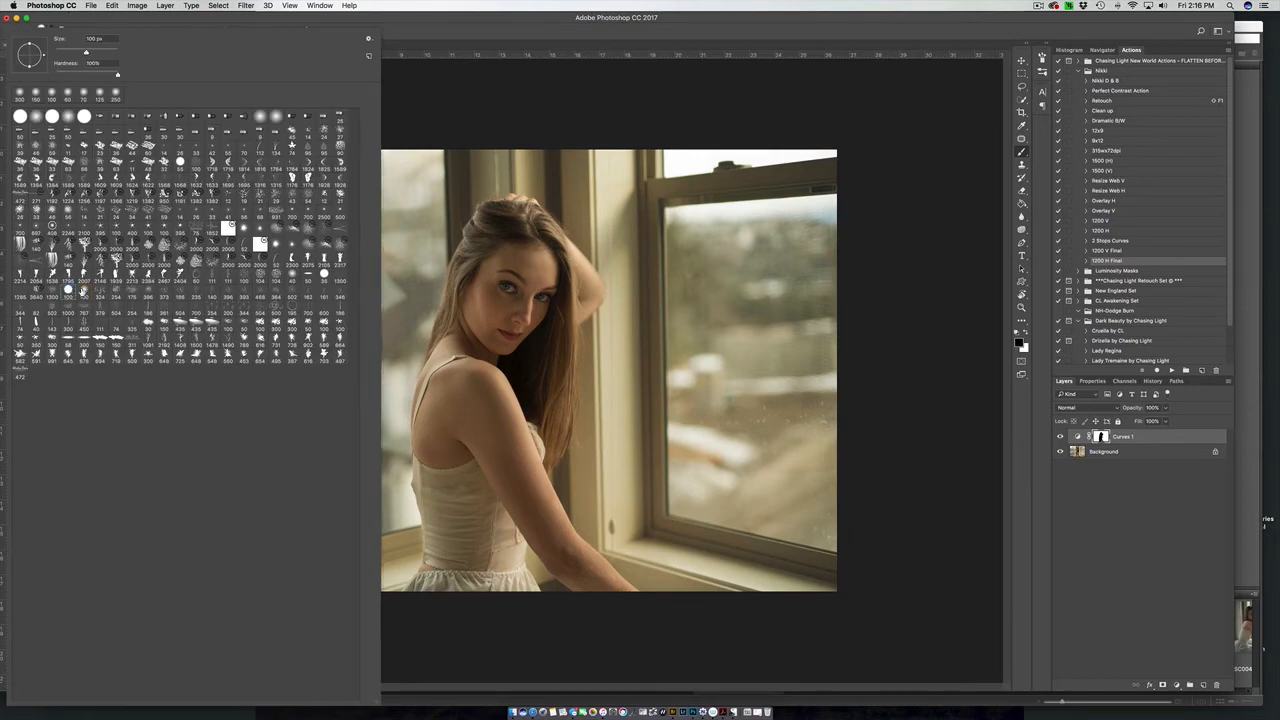
left_click(430, 38)
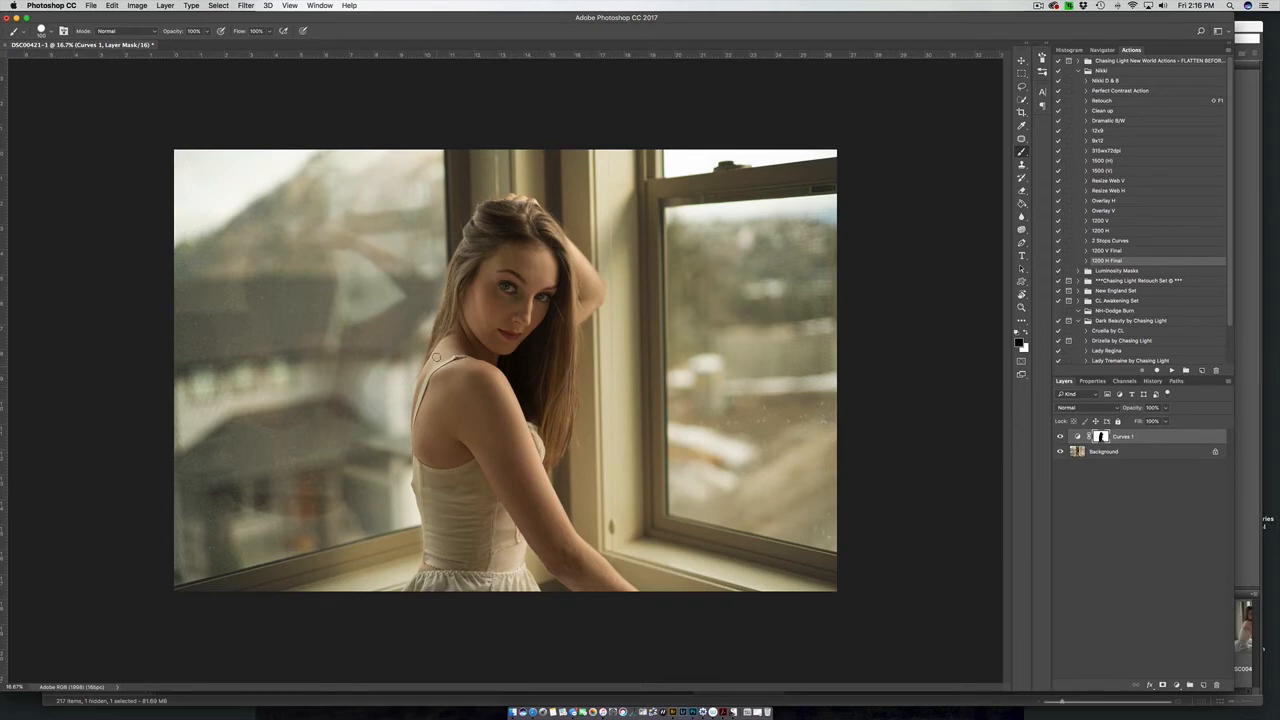
left_click_drag(436, 357, 418, 398)
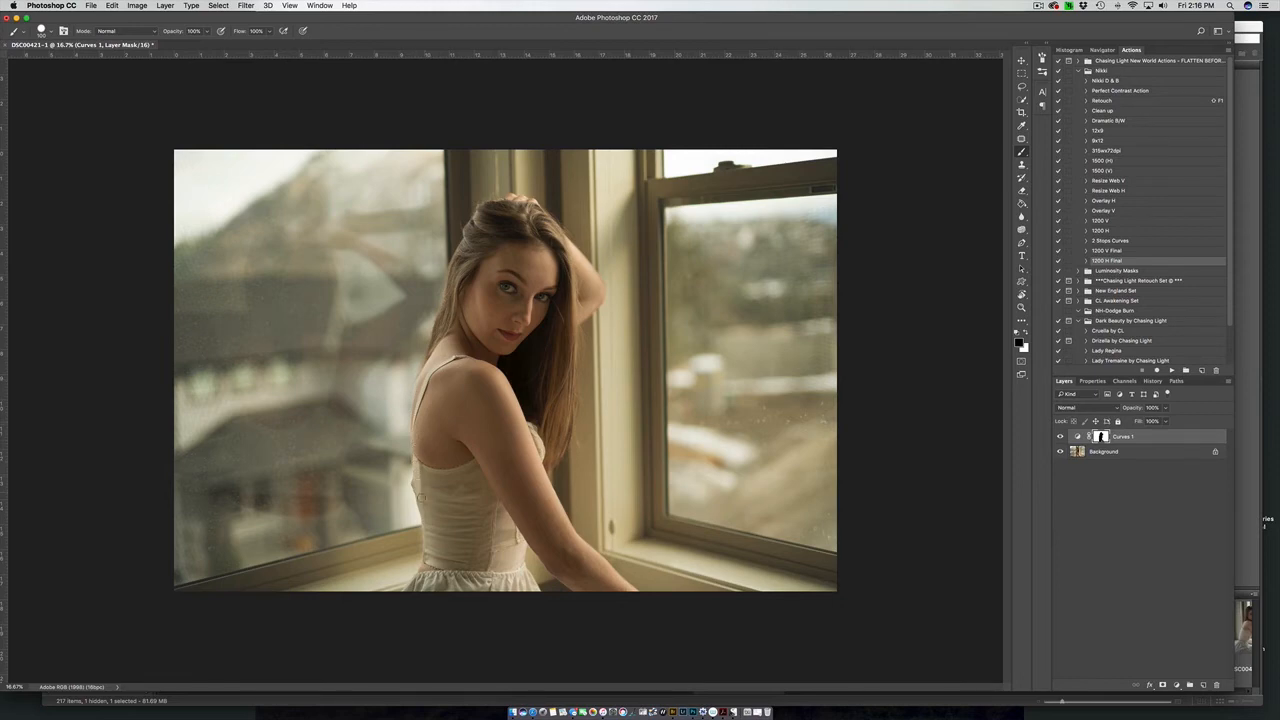
left_click_drag(454, 481, 463, 481)
- Feather the Curves 1 mask by about 4.6 px and compare the image with the layer hidden
left_click(1091, 380)
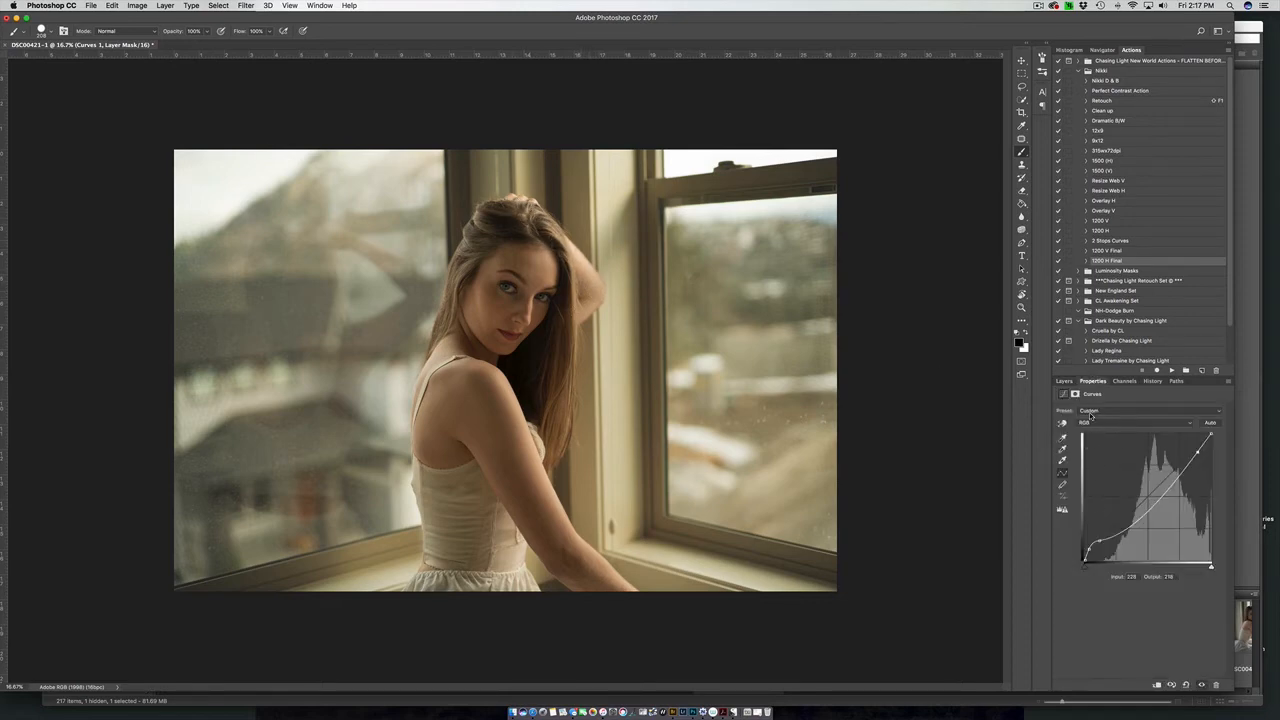
left_click(1075, 394)
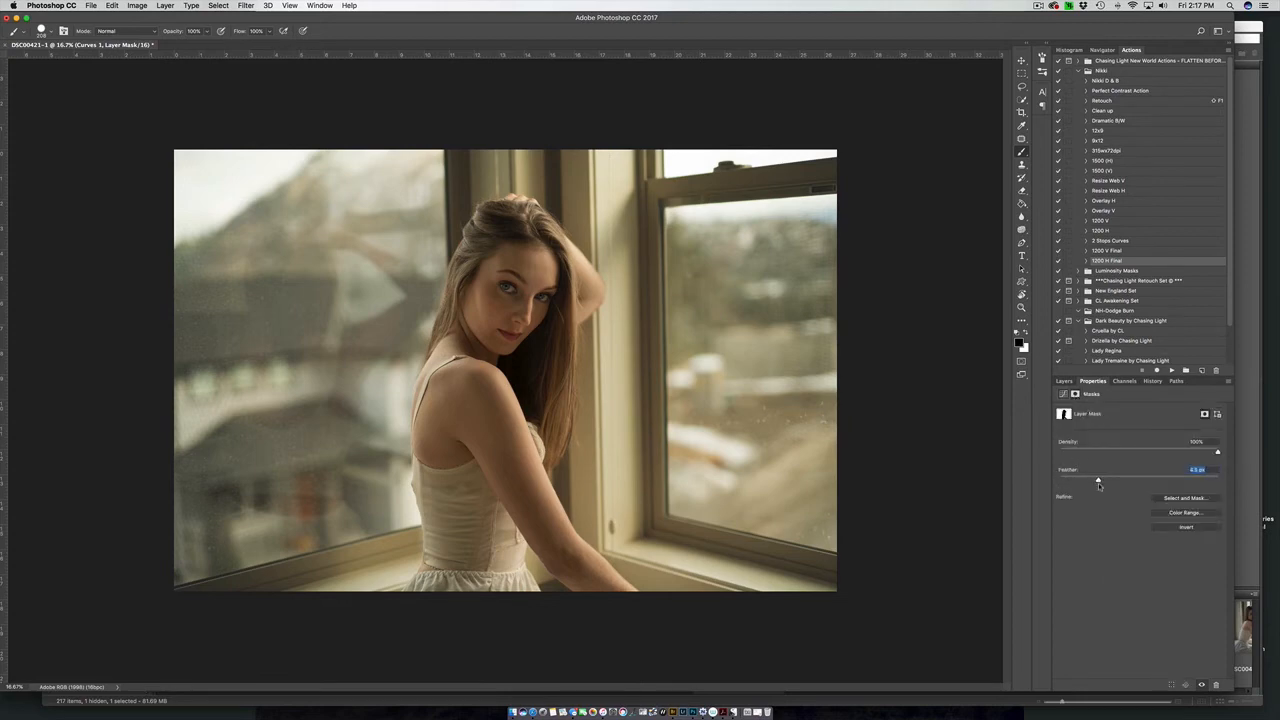
left_click_drag(1097, 485, 1098, 485)
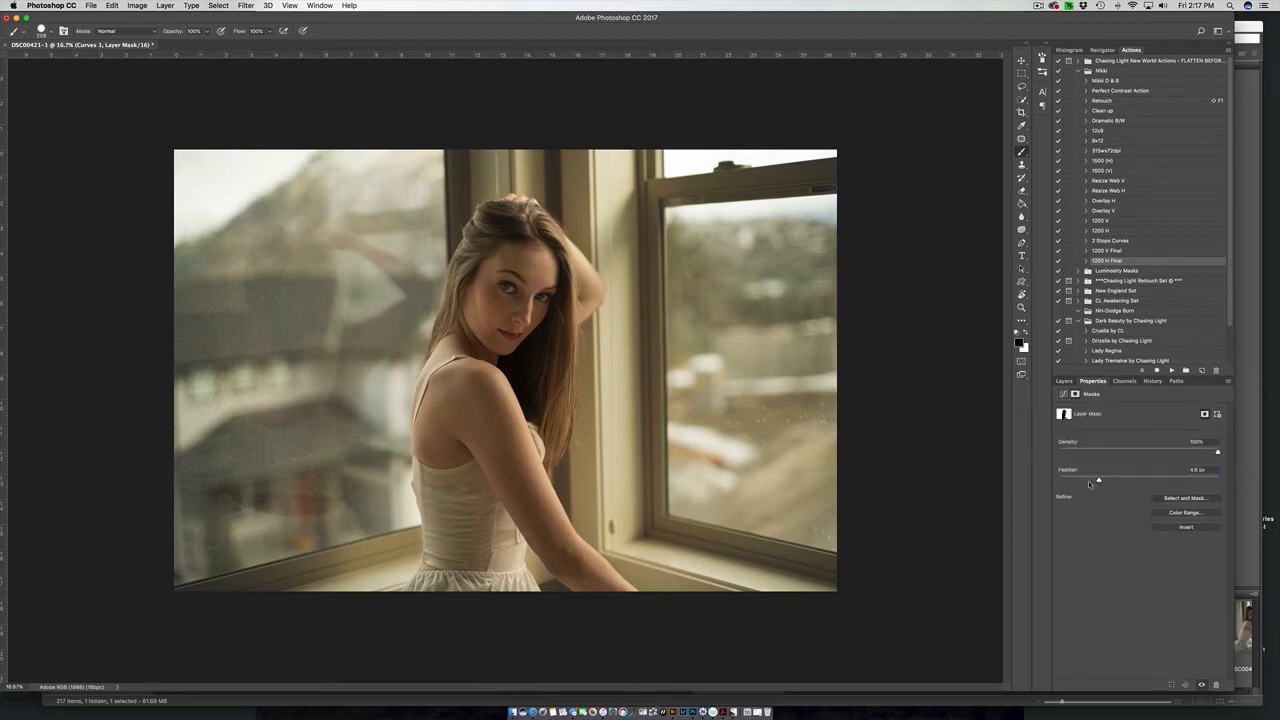
left_click(1064, 381)
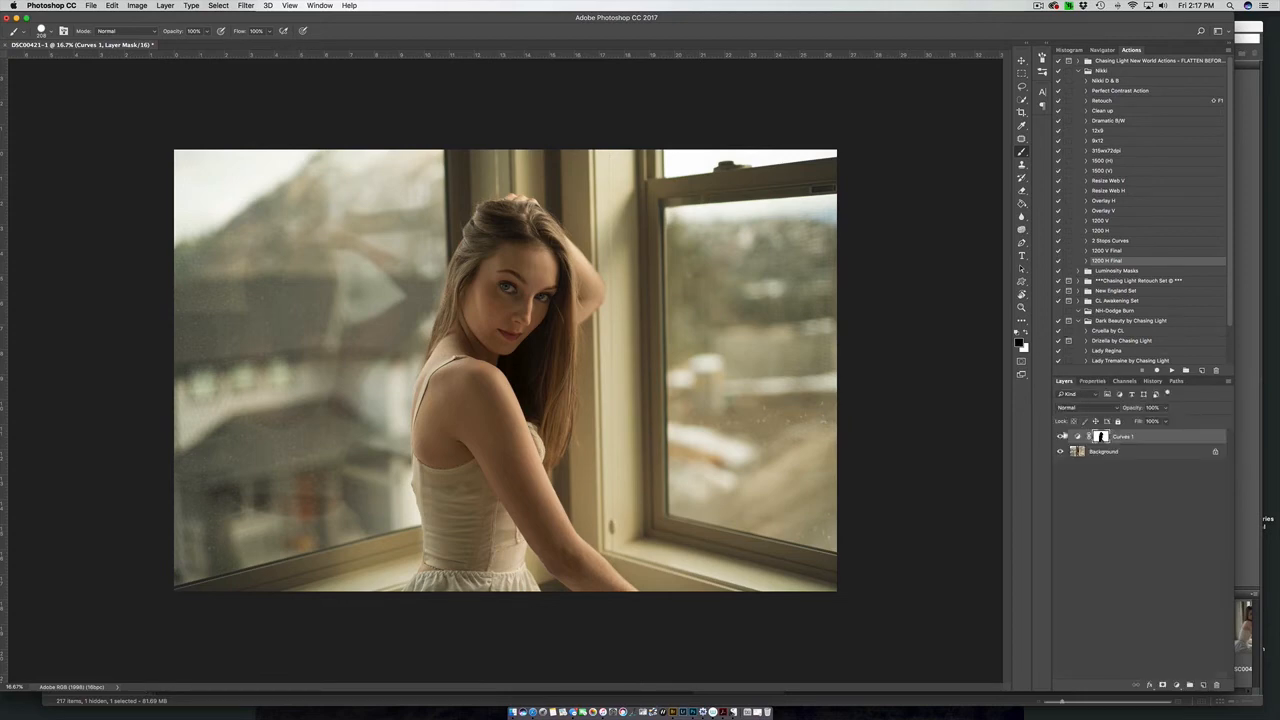
left_click(1060, 437)
left_click(1061, 437)
left_click(1061, 437)
left_click(1060, 438)
- Switch the Curves 1 adjustment to its Blue channel and try pulling the curve down to input 77, output 37
double_click(1080, 437)
left_click(1065, 382)
left_click(1093, 381)
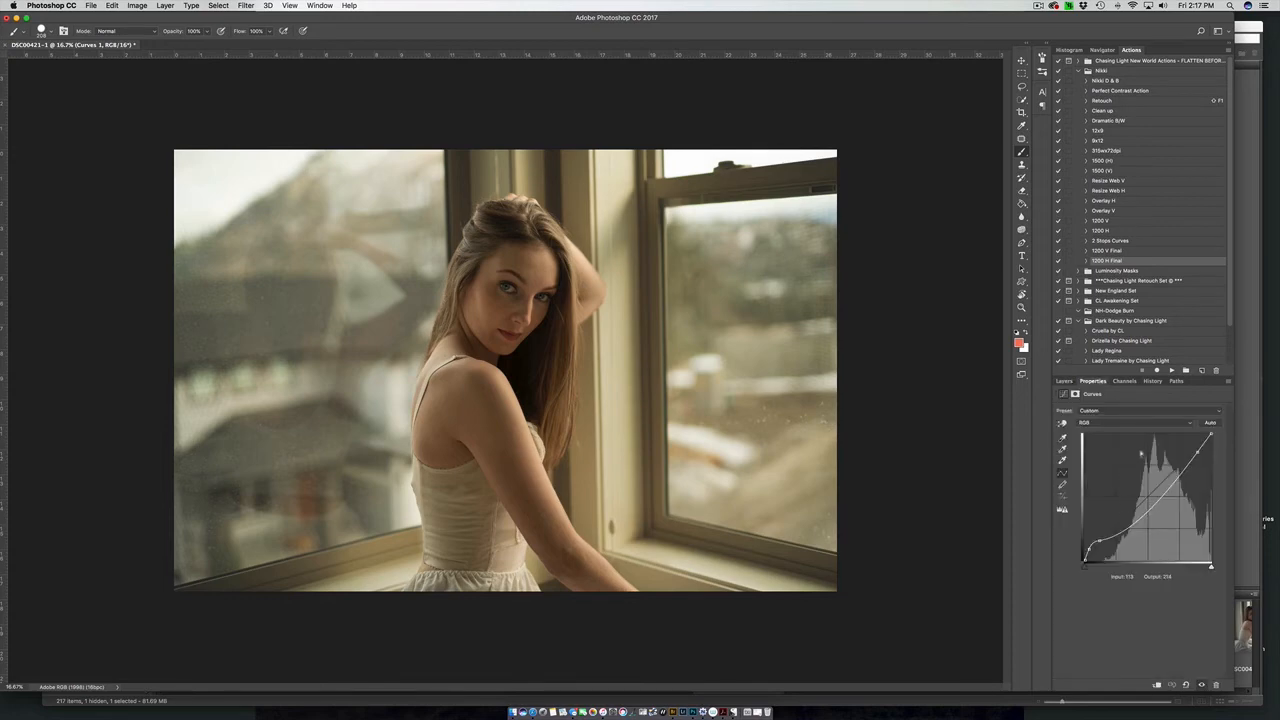
left_click(1104, 424)
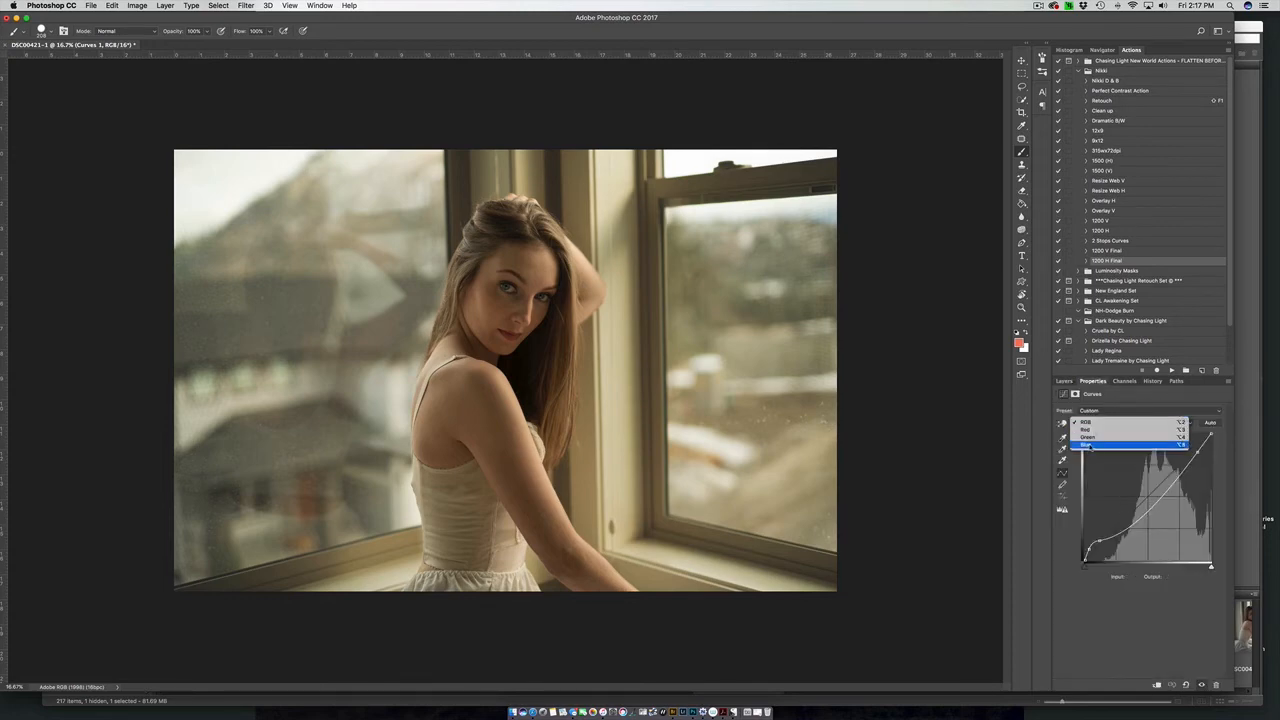
left_click(1089, 446)
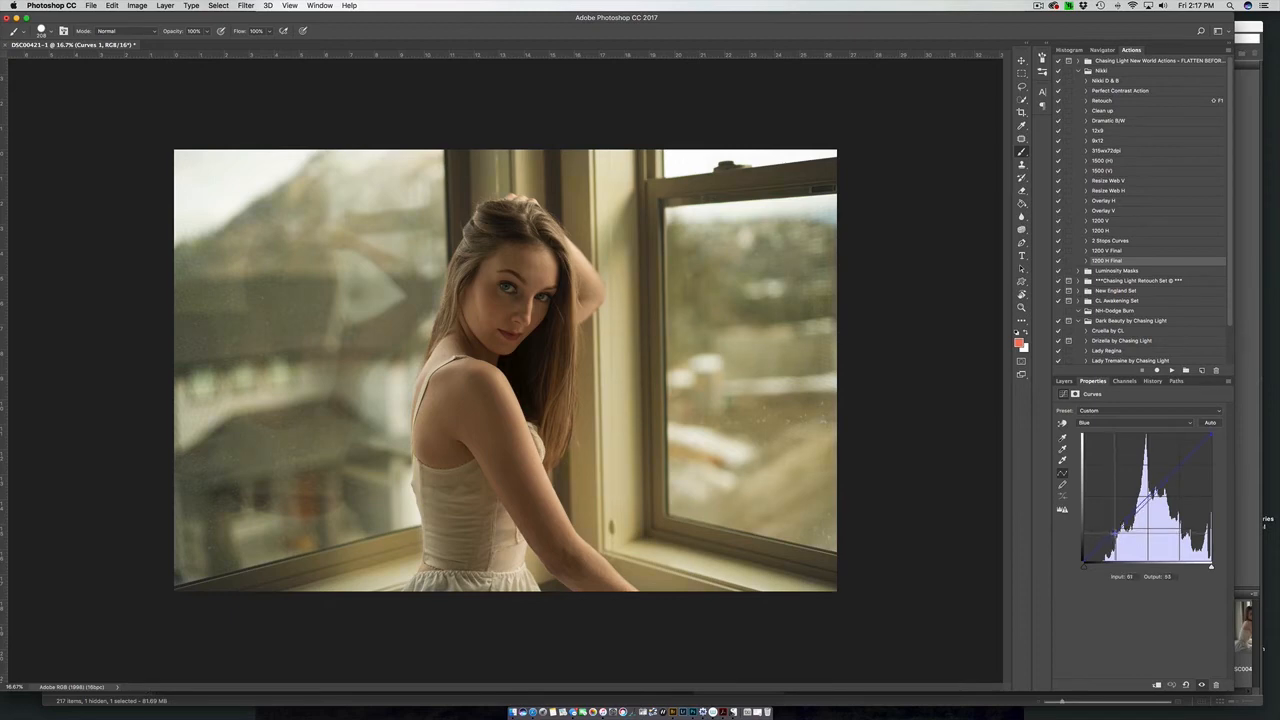
left_click_drag(1112, 531, 1121, 544)
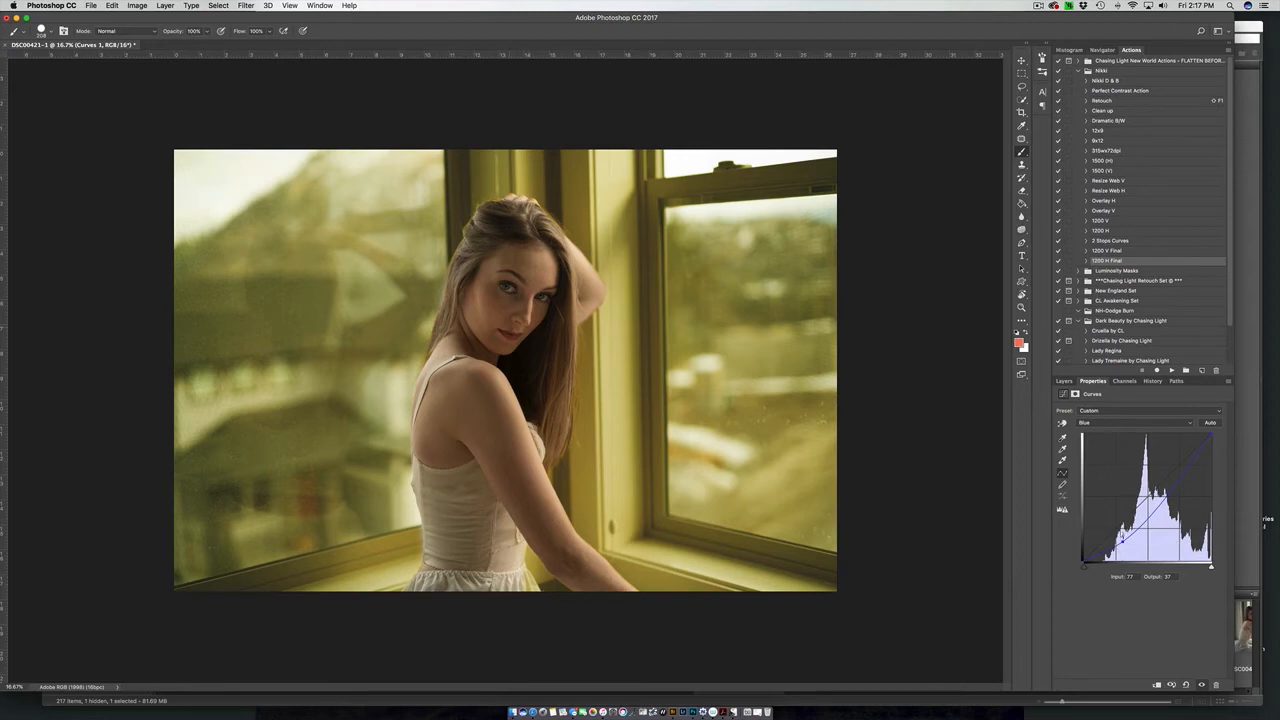
- Shape the blue curve by lifting its shadow end slightly and lowering the highlight end to about output 246
left_click_drag(1122, 544, 1214, 440)
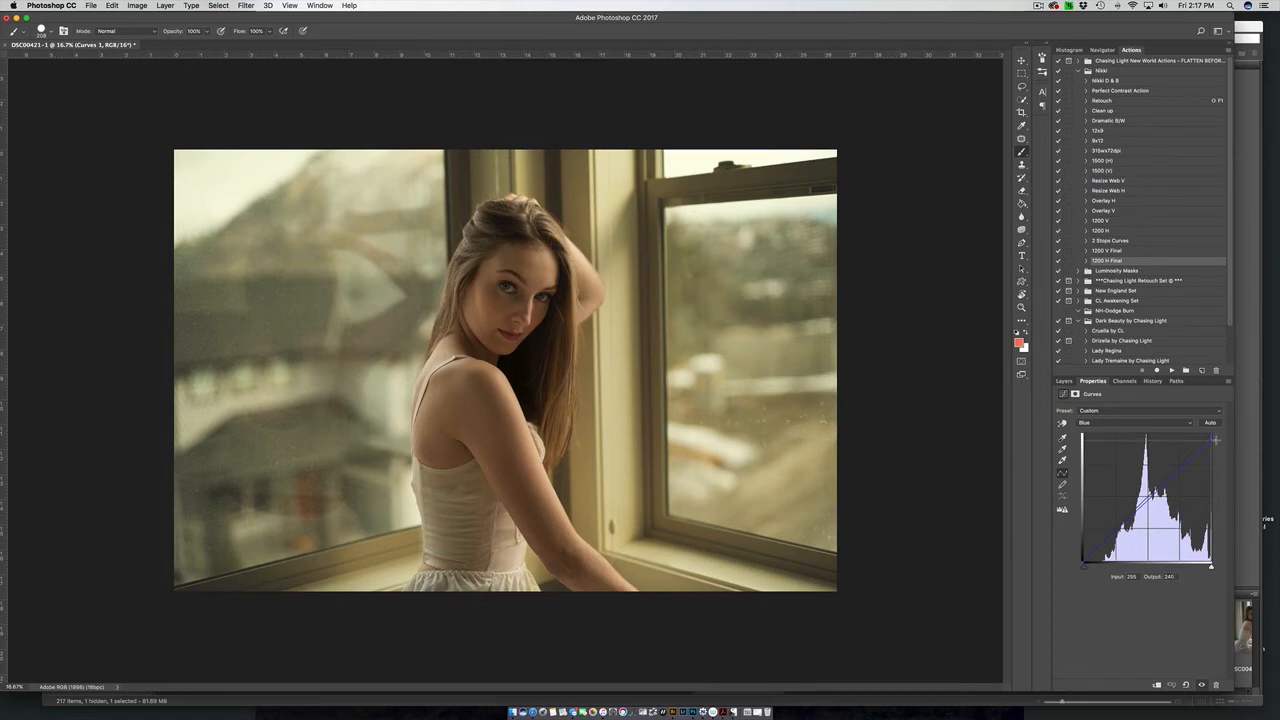
left_click_drag(1215, 439, 1215, 439)
left_click_drag(1084, 560, 1082, 551)
left_click(1117, 530)
left_click_drag(1117, 531, 1116, 526)
mouse_move(1213, 437)
left_mouse_down()
mouse_move(1196, 421)
mouse_move(1208, 420)
left_mouse_up()
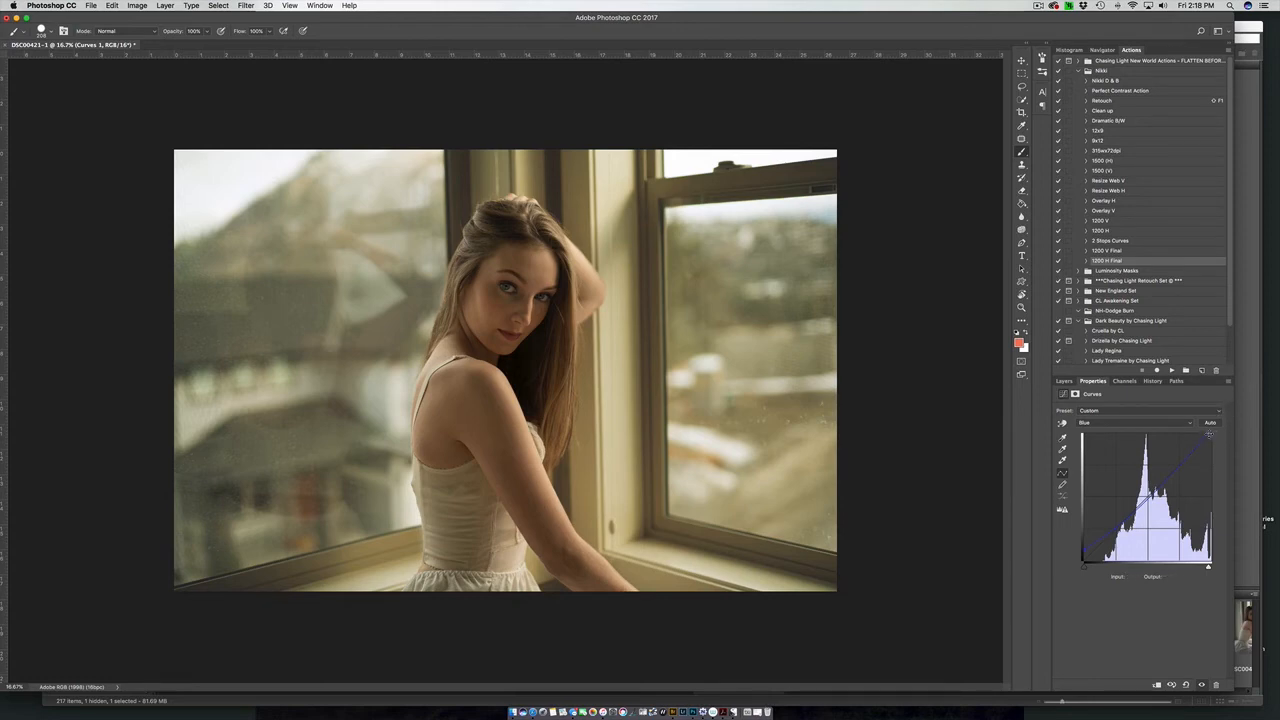
left_click_drag(1209, 435, 1215, 437)
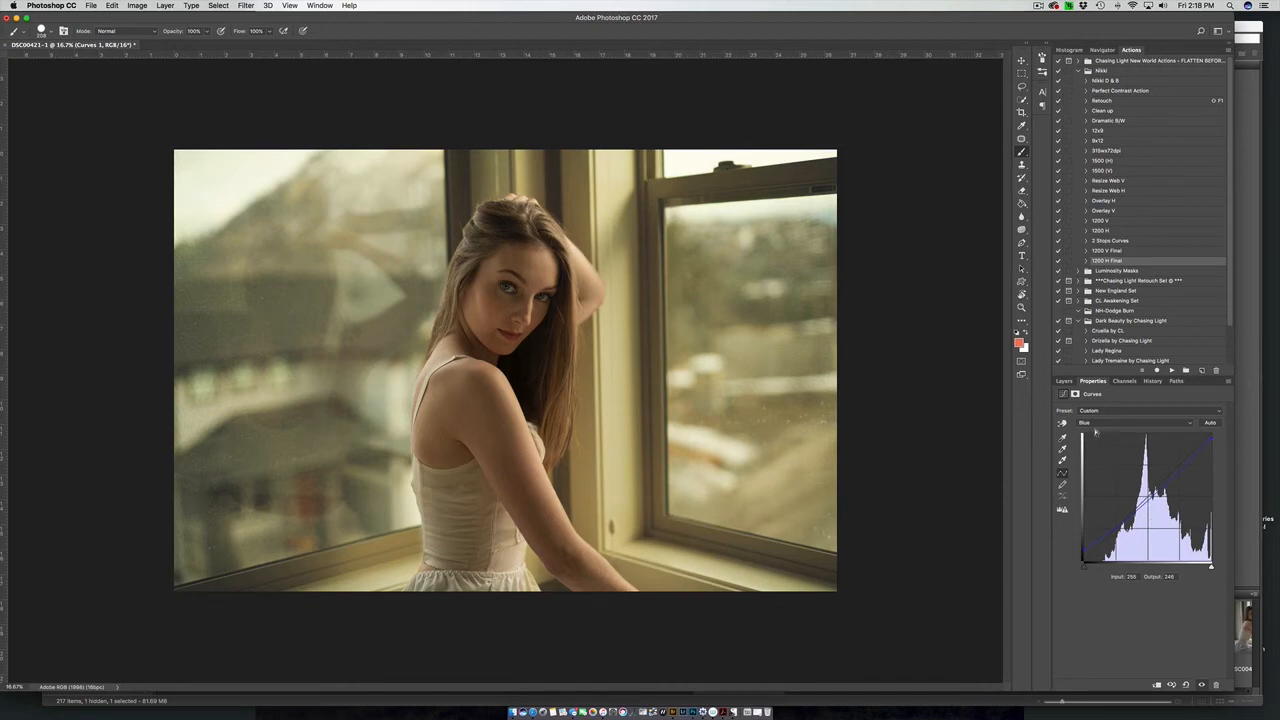
left_click(1064, 381)
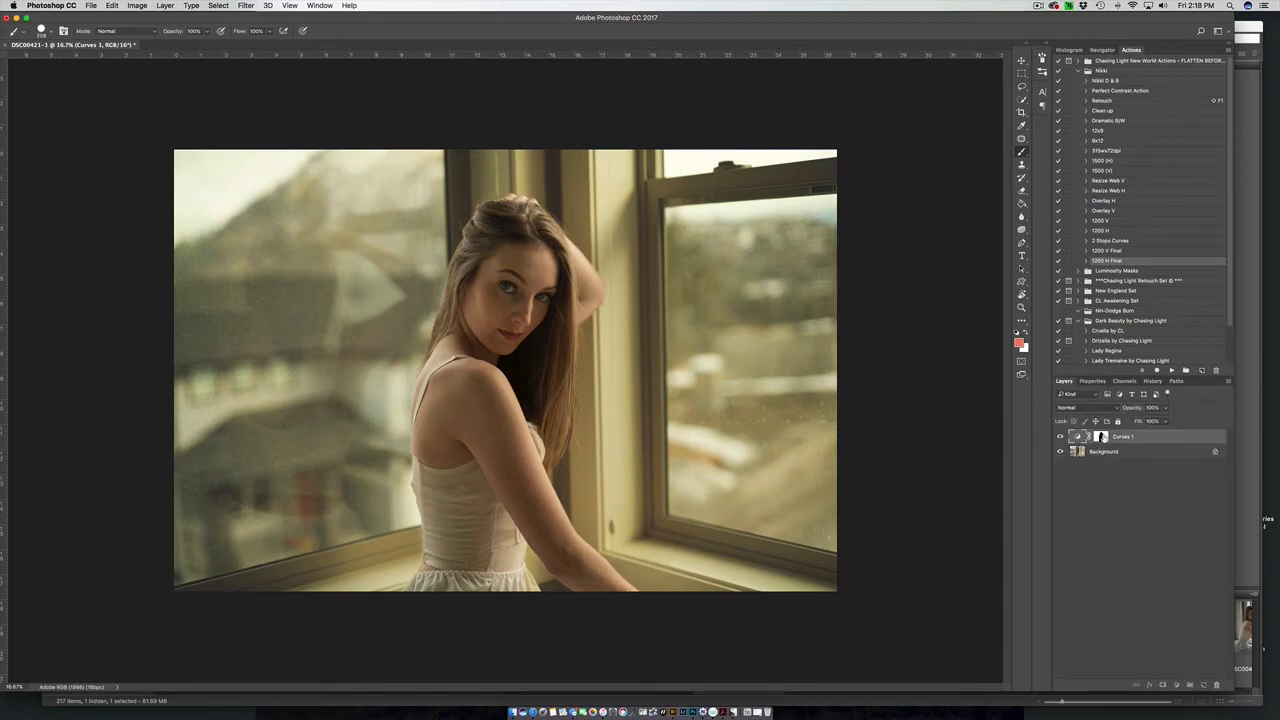
- Select the Curves 1 mask and reduce the brush size to 60 px
left_click(1101, 437)
key("bracketleft")
key("bracketleft")
key("bracketleft")
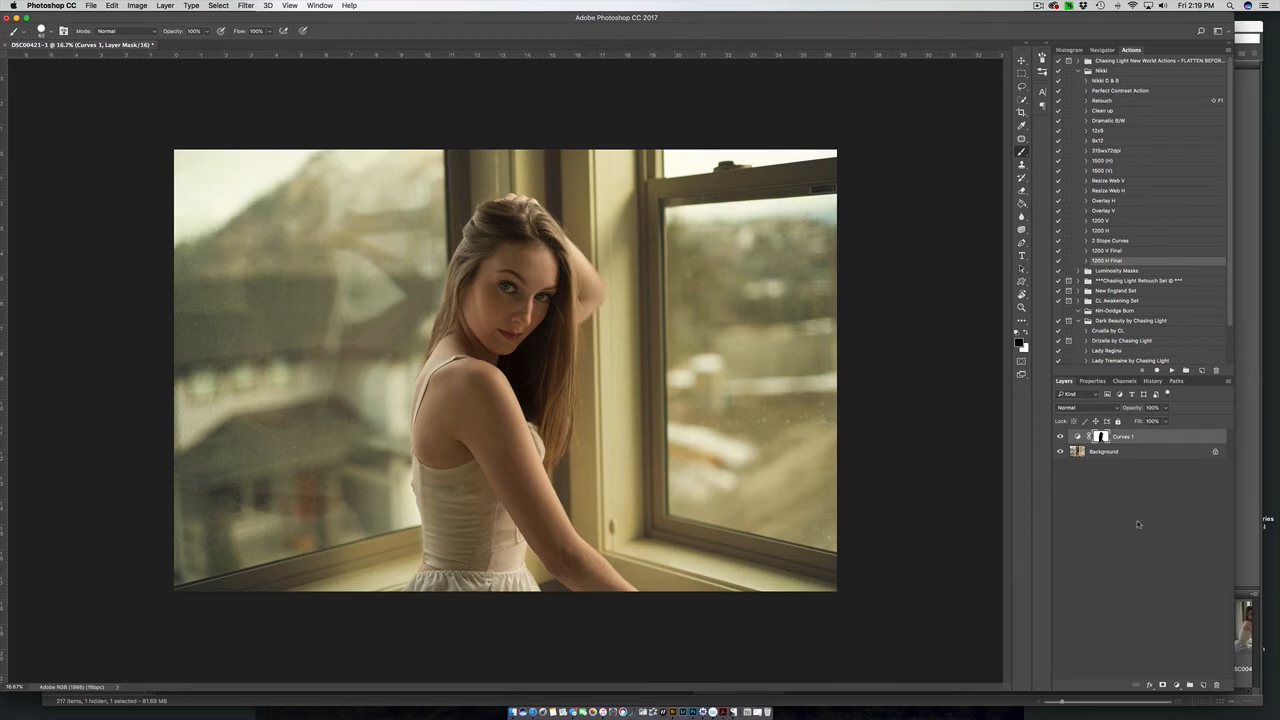
- Add a second Curves adjustment layer and brighten it by raising the RGB curve to input 48, output 69
left_click(1176, 685)
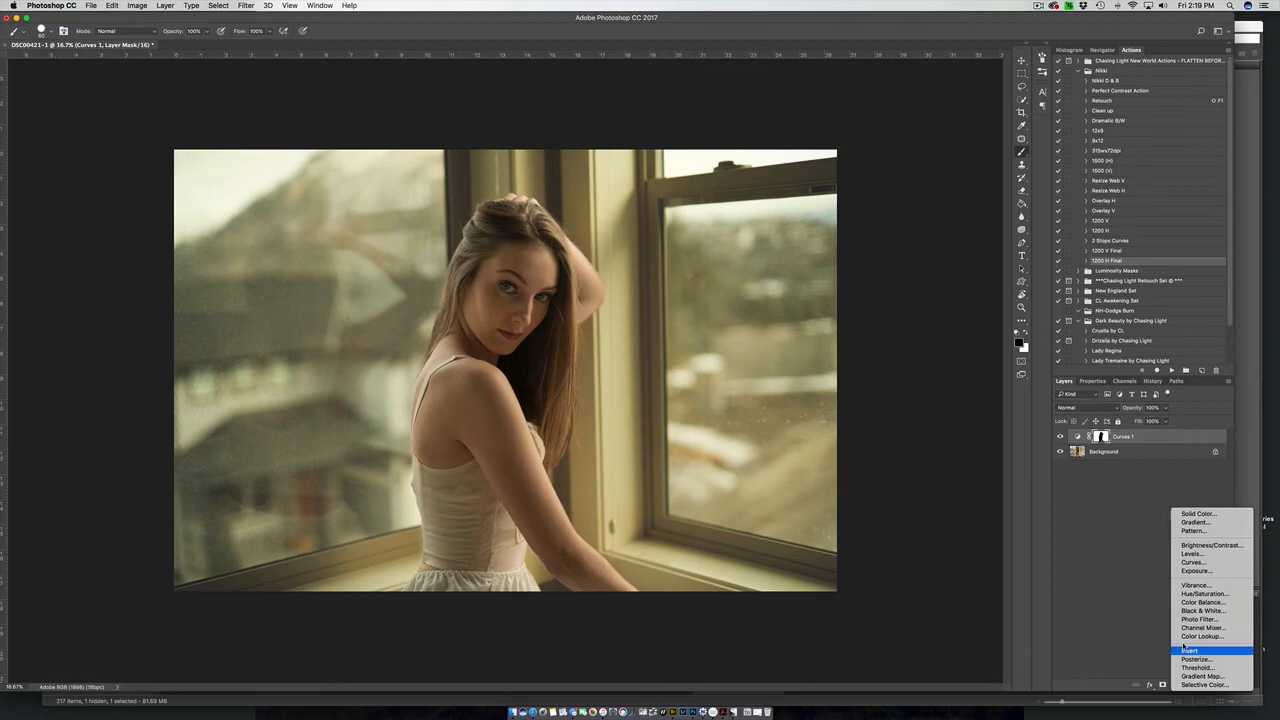
left_click(1192, 562)
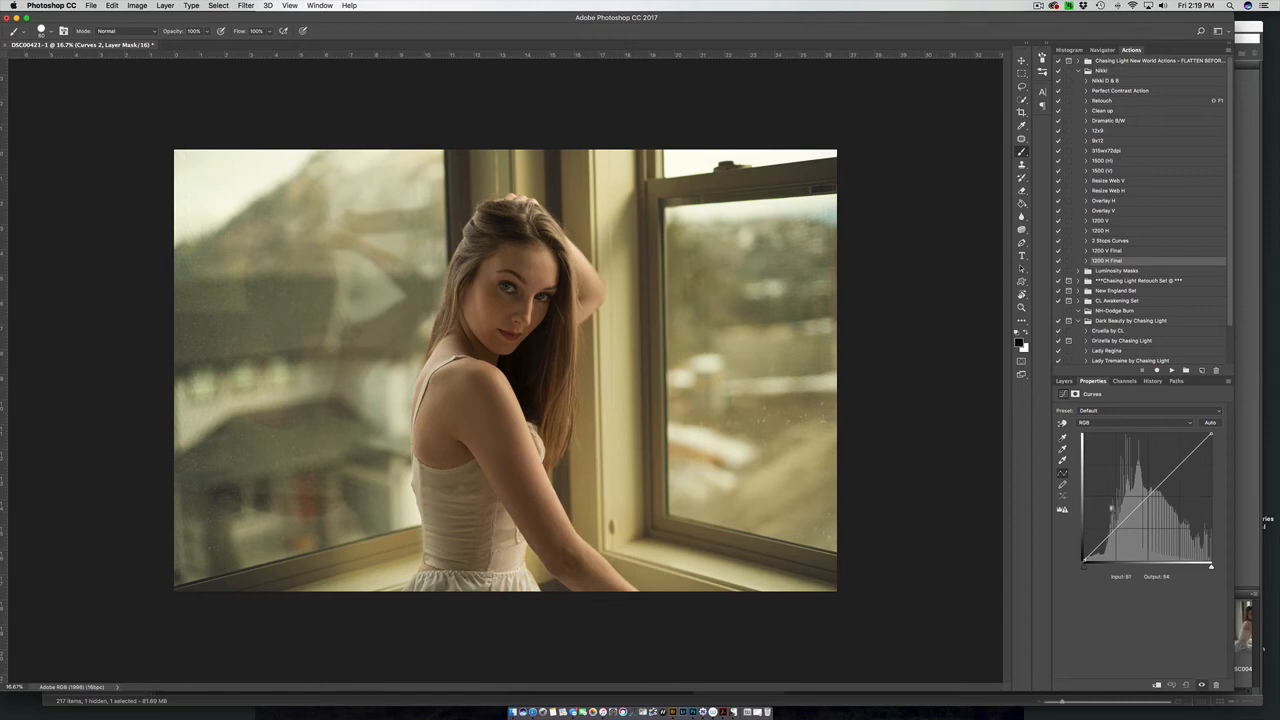
mouse_move(1104, 540)
left_mouse_down()
mouse_move(1109, 528)
mouse_move(1090, 550)
left_mouse_up()
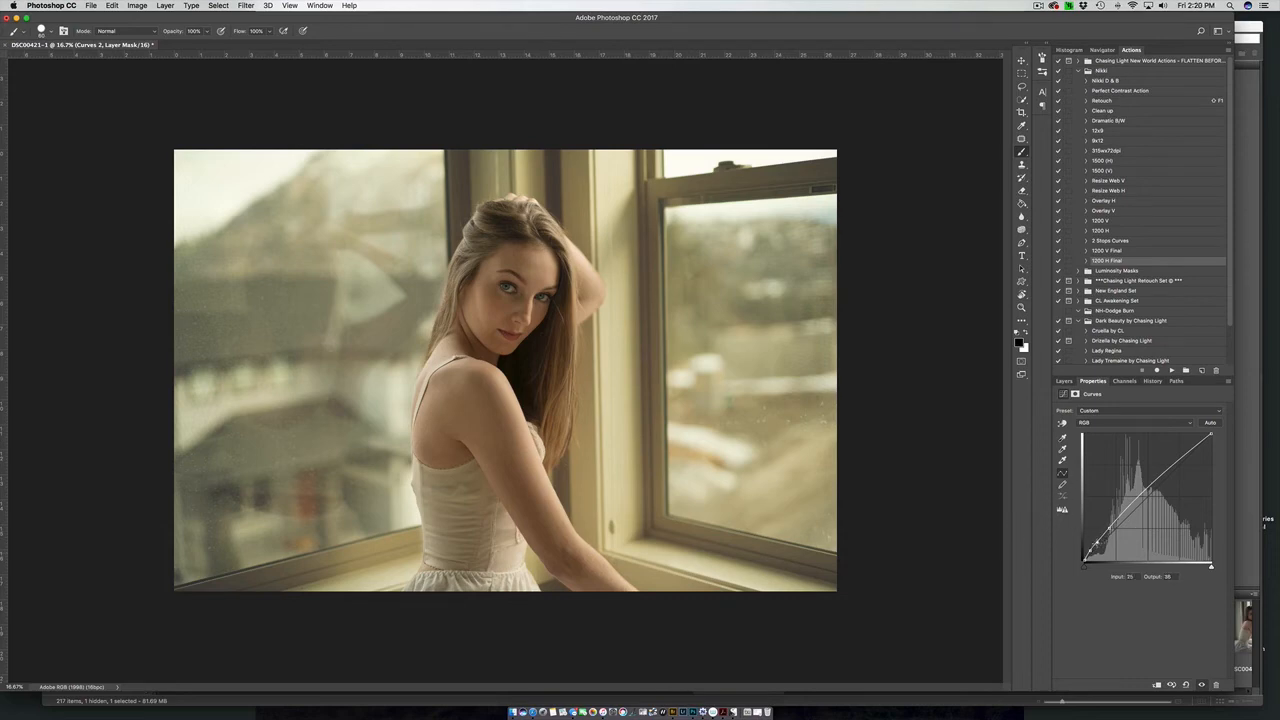
left_click_drag(1098, 542, 1105, 529)
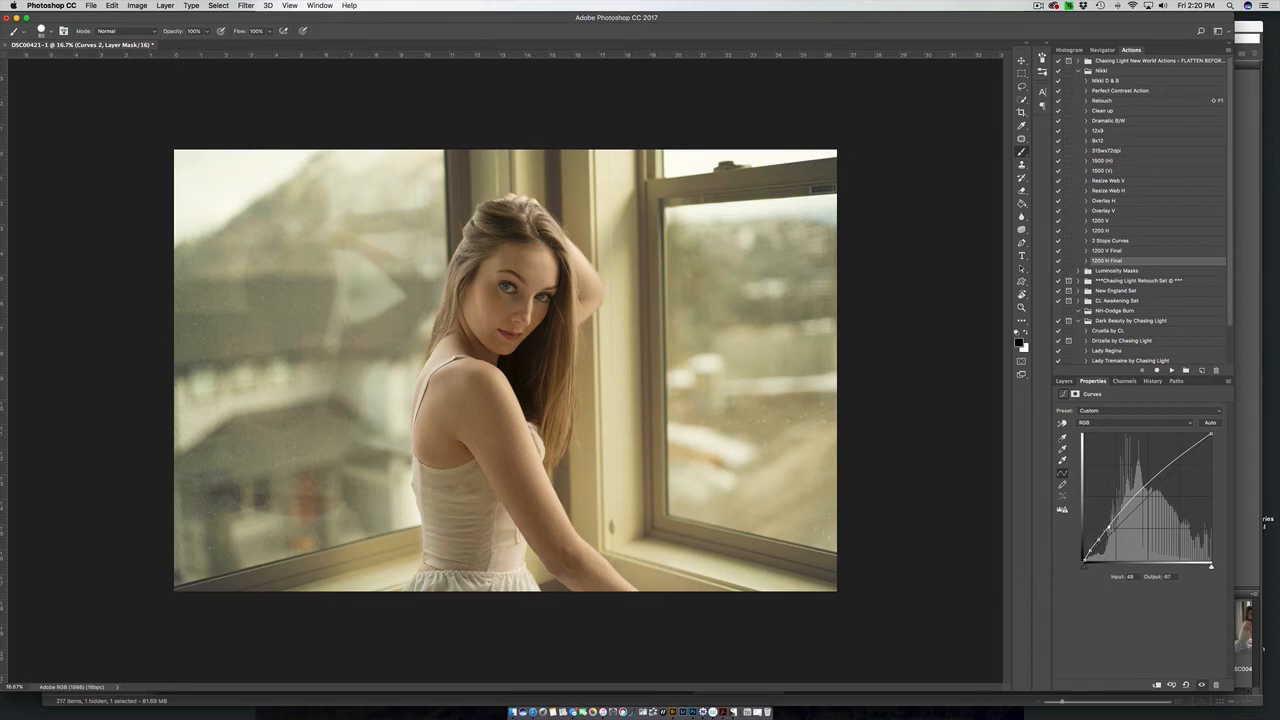
left_click_drag(1108, 529, 1108, 526)
left_click(1064, 381)
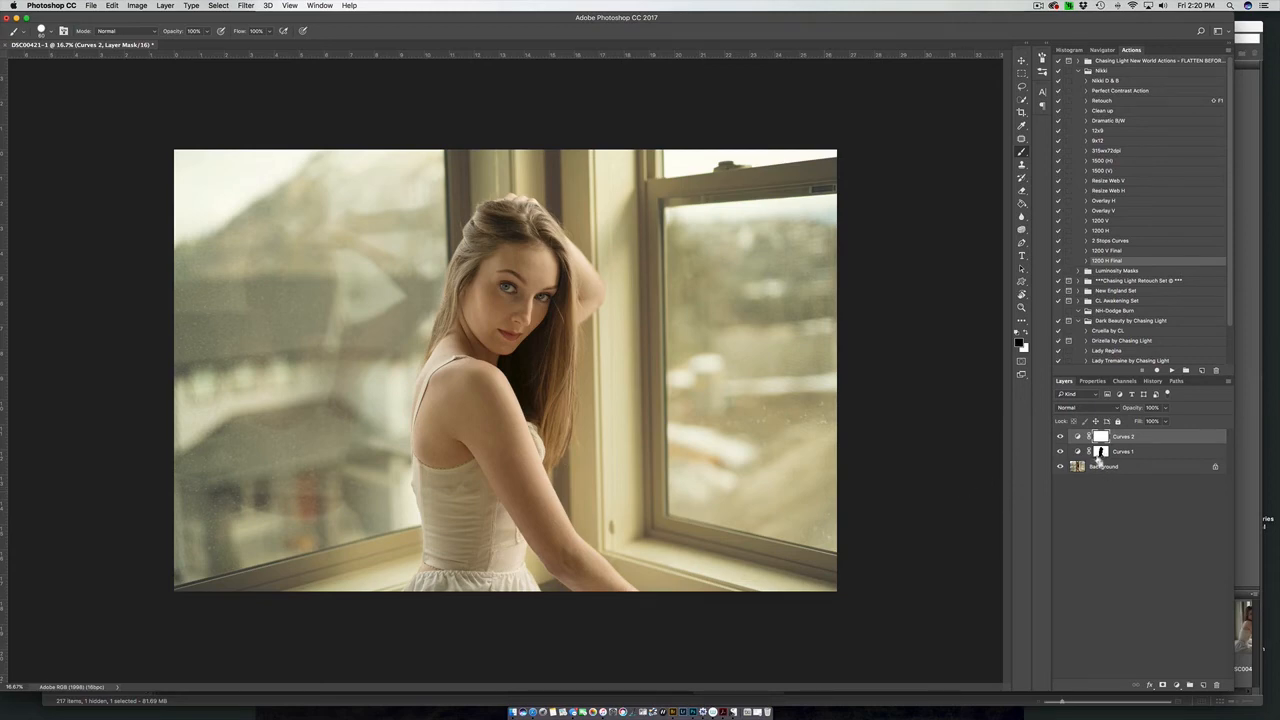
- Invert the Curves 2 mask to black and paint white over the woman's face, shoulder, back and dress bodice
key("super+i")
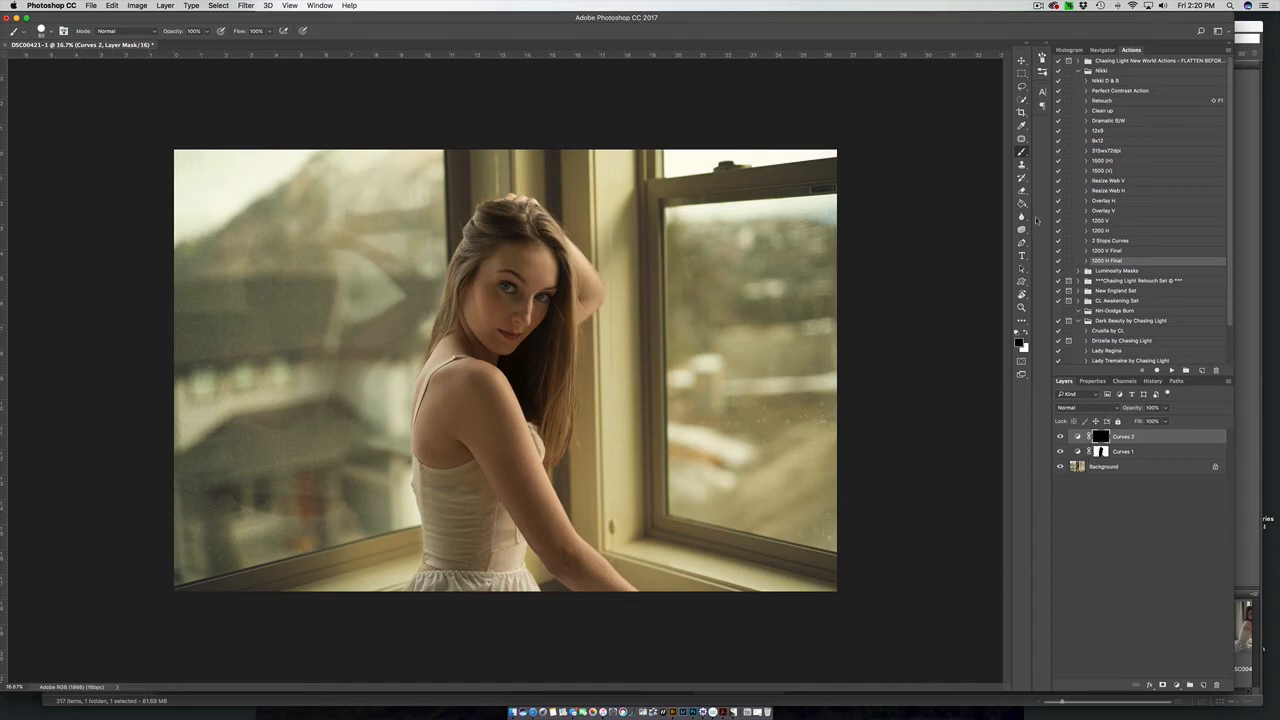
key("x")
mouse_move(521, 285)
left_mouse_down()
mouse_move(475, 311)
mouse_move(488, 331)
mouse_move(506, 334)
mouse_move(513, 316)
mouse_move(543, 324)
mouse_move(560, 296)
mouse_move(479, 313)
mouse_move(473, 366)
mouse_move(473, 334)
mouse_move(452, 366)
mouse_move(466, 368)
mouse_move(447, 366)
mouse_move(438, 396)
mouse_move(471, 368)
mouse_move(478, 381)
mouse_move(448, 394)
mouse_move(440, 422)
mouse_move(437, 390)
left_mouse_up()
mouse_move(431, 404)
left_mouse_down()
mouse_move(429, 456)
mouse_move(490, 392)
left_mouse_up()
mouse_move(452, 481)
left_mouse_down()
mouse_move(440, 470)
mouse_move(432, 480)
mouse_move(438, 516)
mouse_move(490, 468)
mouse_move(497, 410)
left_mouse_up()
mouse_move(538, 264)
left_mouse_down()
mouse_move(526, 238)
mouse_move(484, 220)
mouse_move(458, 272)
mouse_move(452, 358)
left_mouse_up()
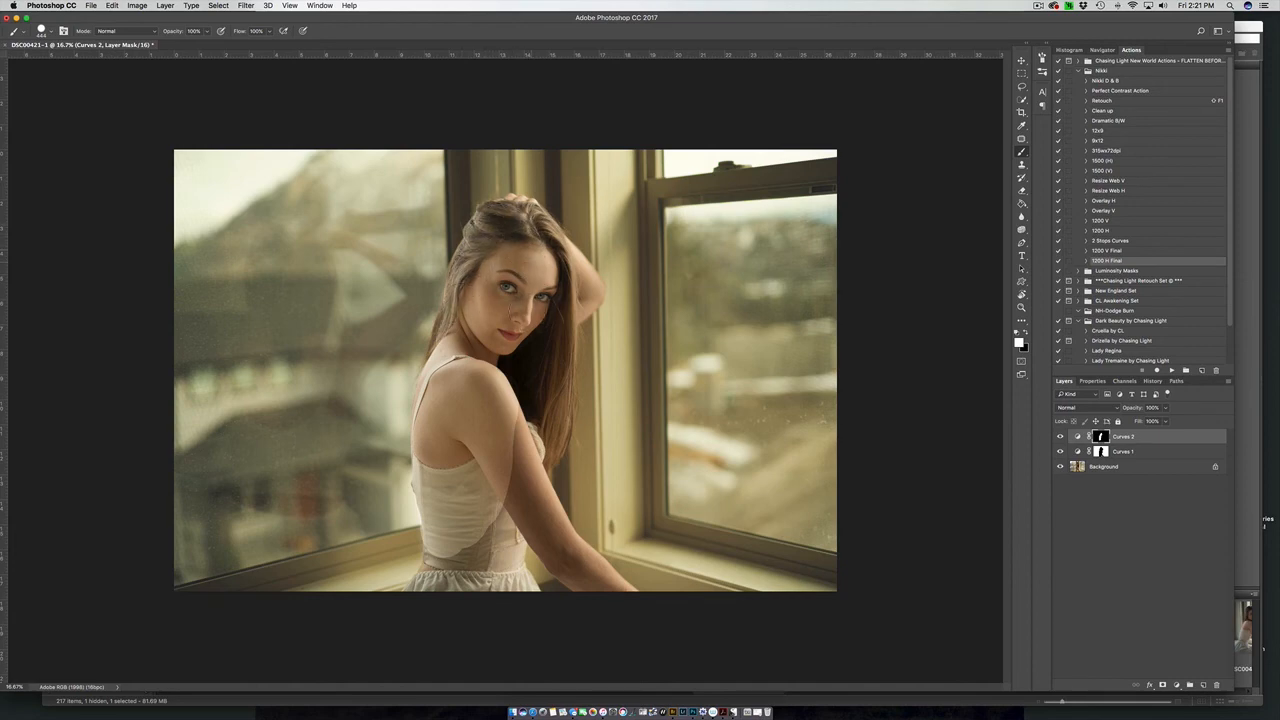
- Extend the white painting on the Curves 2 mask over her long hair, upper arm and lower dress
mouse_move(541, 285)
left_mouse_down()
mouse_move(548, 395)
mouse_move(530, 445)
left_mouse_up()
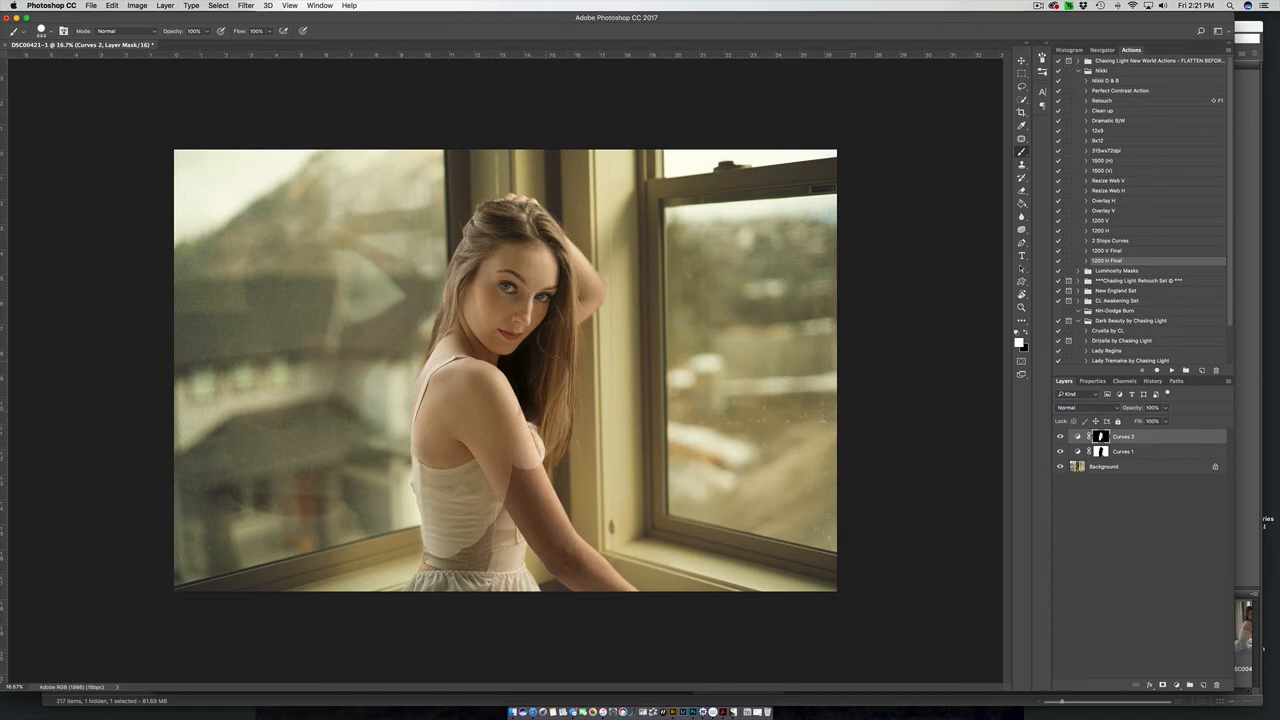
mouse_move(558, 323)
left_mouse_down()
mouse_move(552, 433)
mouse_move(516, 473)
left_mouse_up()
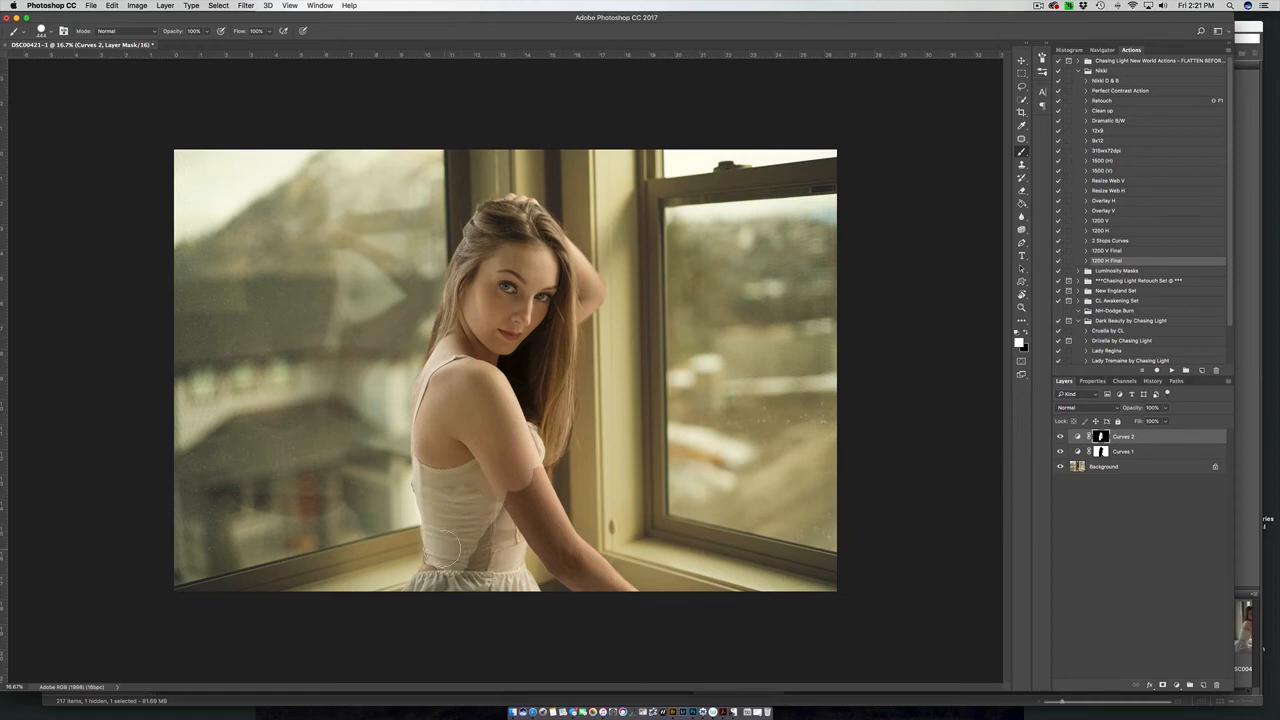
mouse_move(456, 563)
left_mouse_down()
mouse_move(435, 586)
mouse_move(486, 562)
mouse_move(521, 500)
left_mouse_up()
- Resize the brush to 108 px and paint the Curves 2 mask along the edges of her hair and raised arm
key("bracketright")
key("bracketright")
key("bracketright")
key("bracketright")
key("bracketright")
key("bracketright")
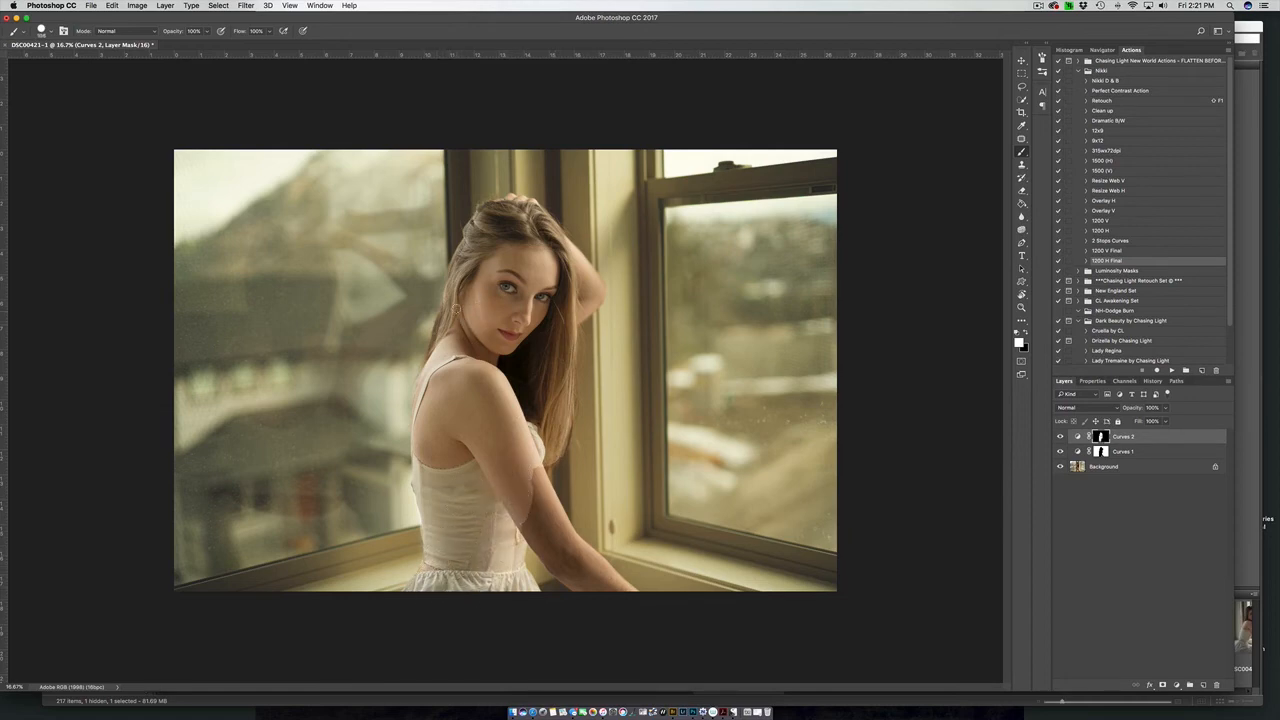
left_click_drag(438, 336, 436, 318)
key("x")
key("x")
mouse_move(490, 206)
left_mouse_down()
mouse_move(459, 258)
mouse_move(560, 240)
mouse_move(597, 304)
mouse_move(563, 242)
left_mouse_up()
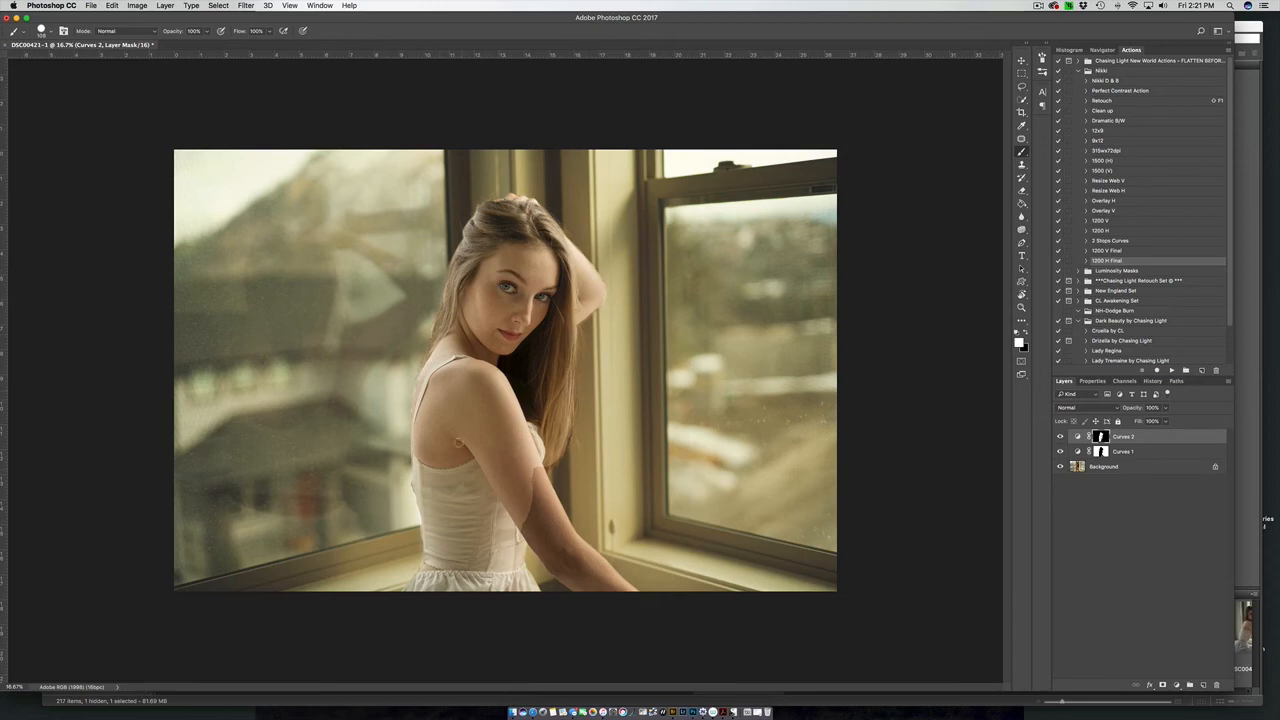
- Paint white on the Curves 2 mask down her forearm toward the windowsill
mouse_move(536, 463)
left_mouse_down()
mouse_move(565, 540)
mouse_move(613, 578)
left_mouse_up()
mouse_move(530, 502)
left_mouse_down()
mouse_move(556, 554)
mouse_move(595, 590)
mouse_move(584, 561)
mouse_move(620, 589)
left_mouse_up()
left_click_drag(587, 503, 558, 514)
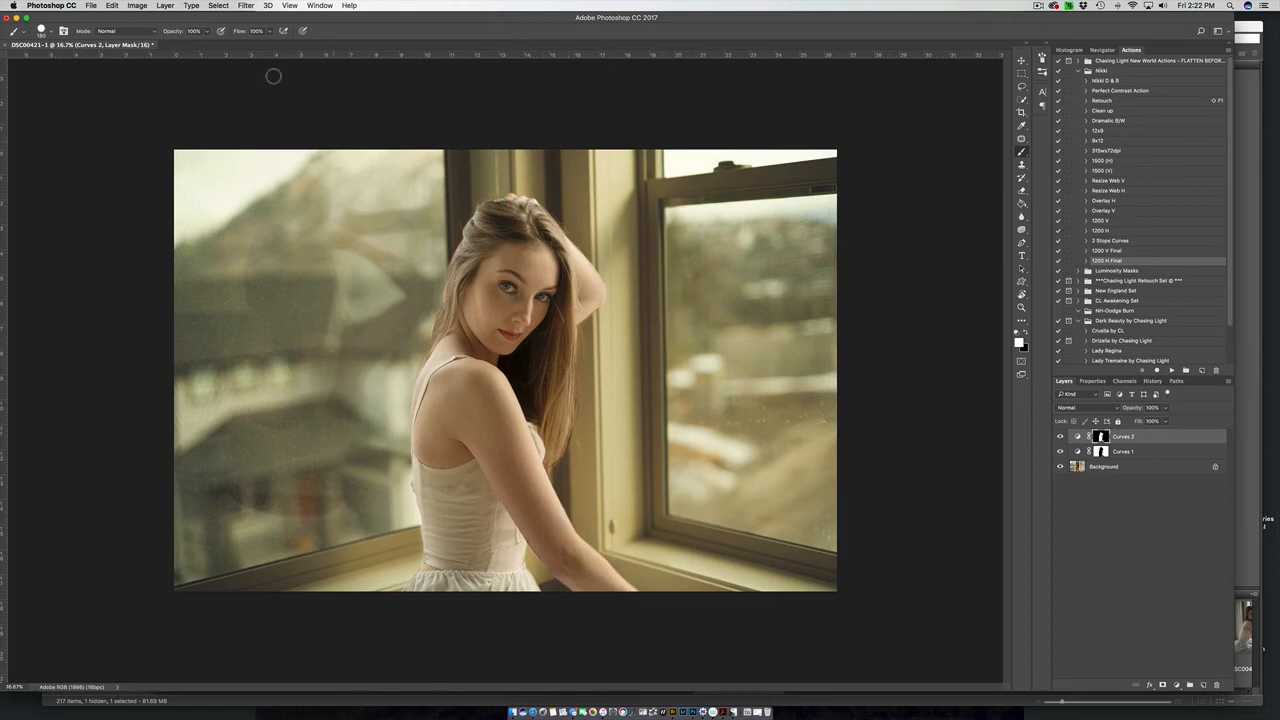
- Switch to a soft brush at 3% flow and lightly paint white on the Curves 2 mask over her face and hair
left_click(44, 30)
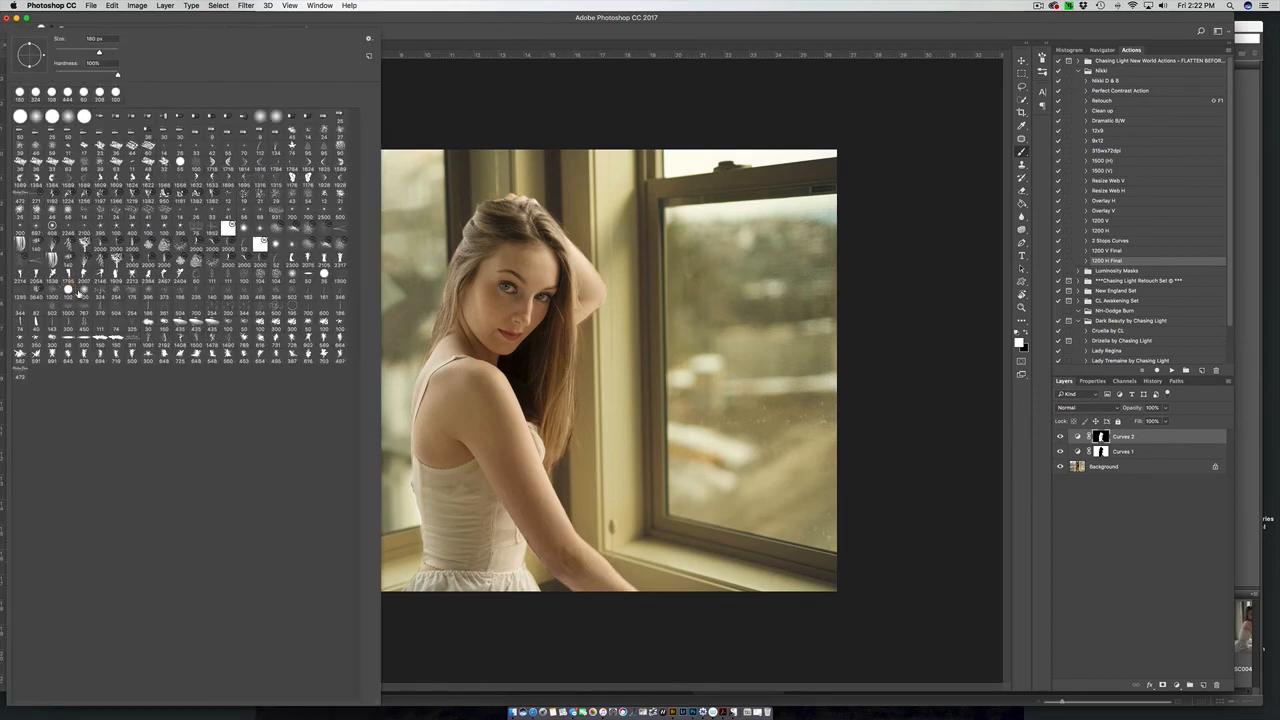
left_click_drag(511, 261, 511, 240)
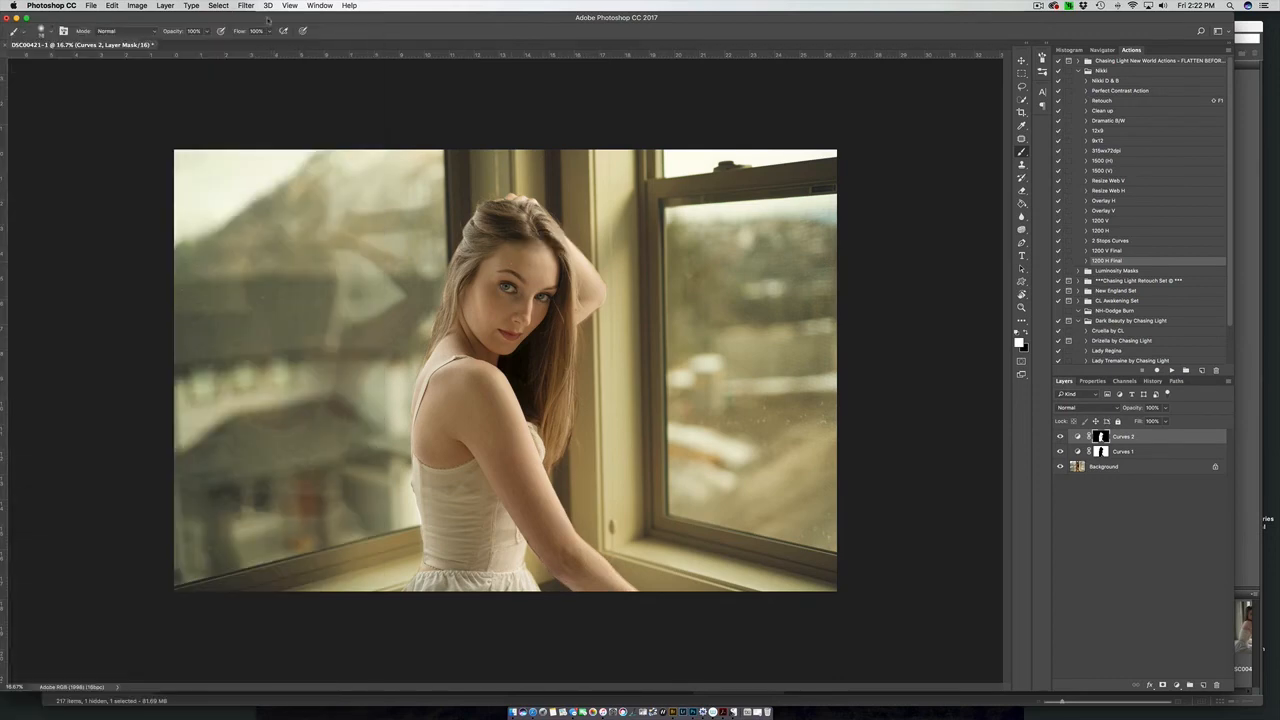
left_click(269, 31)
left_click_drag(271, 44, 225, 45)
double_click(254, 34)
left_click_drag(515, 247, 566, 274)
key("x")
key("x")
- Feather the Curves 2 mask by about 5.3 px and compare the image with the layer hidden
left_click(1093, 381)
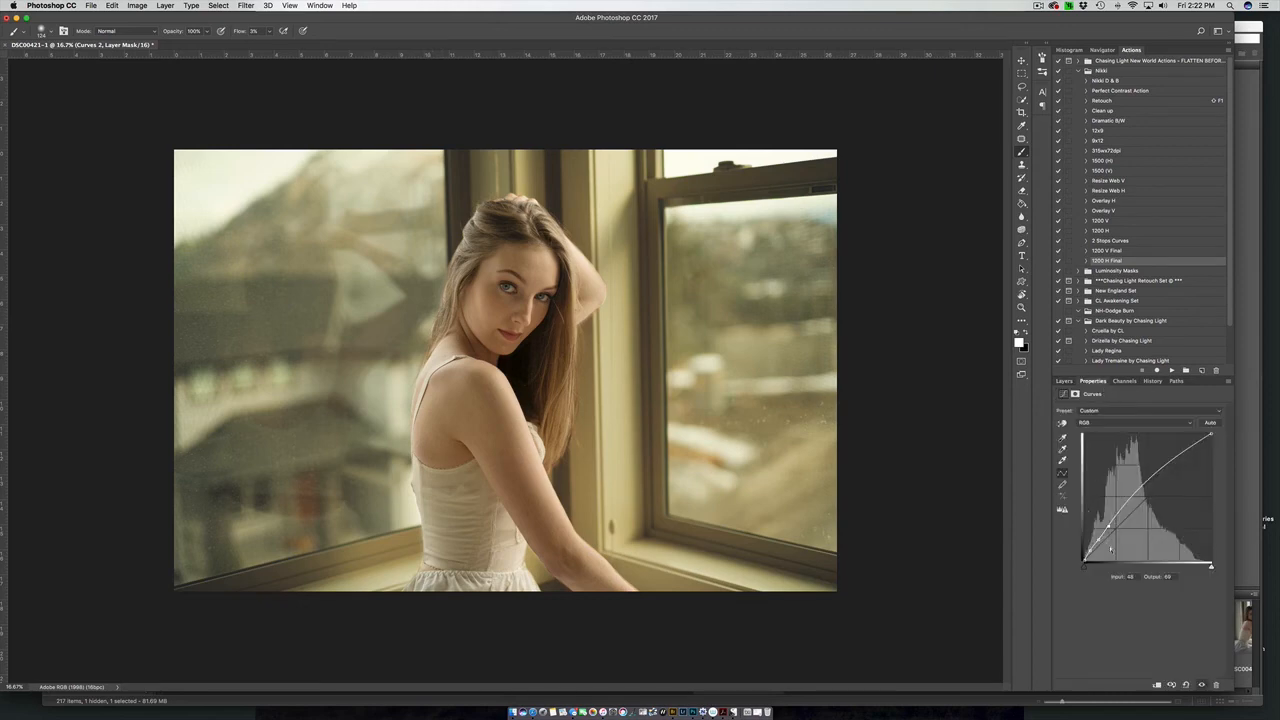
left_click(1075, 393)
left_click_drag(1064, 481, 1101, 481)
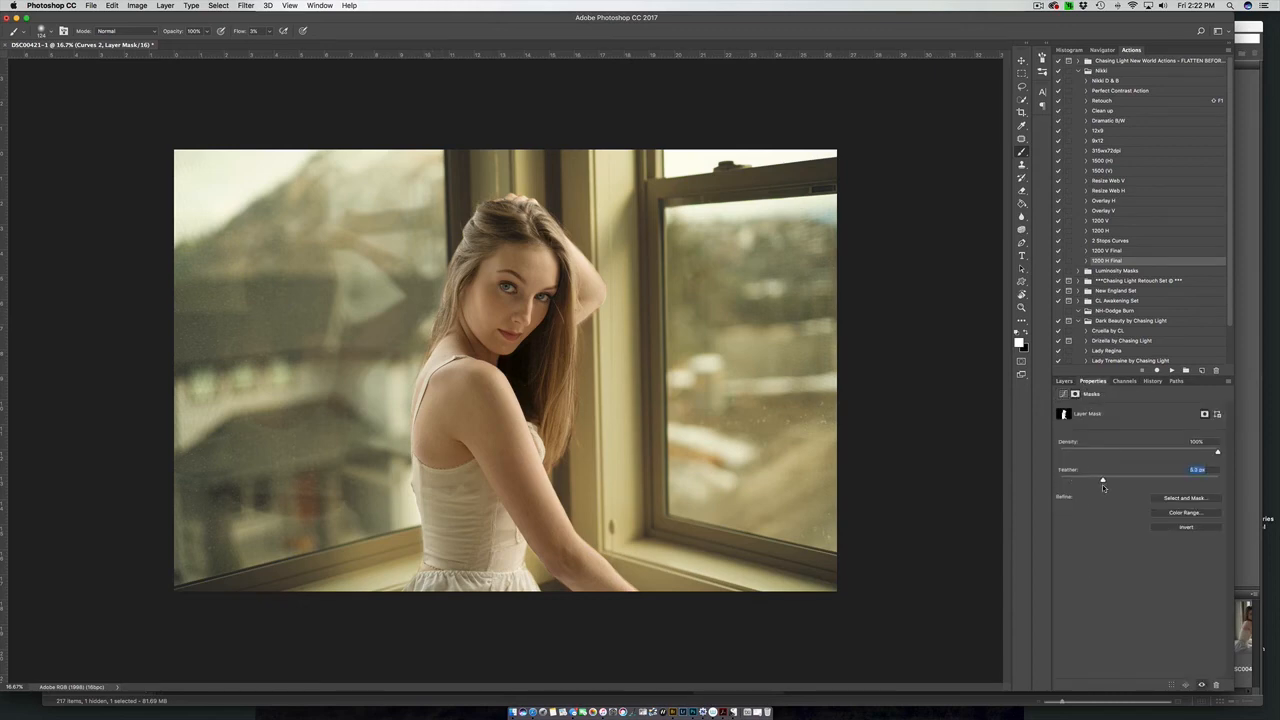
left_click(1064, 381)
left_click(1061, 437)
left_click(1061, 437)
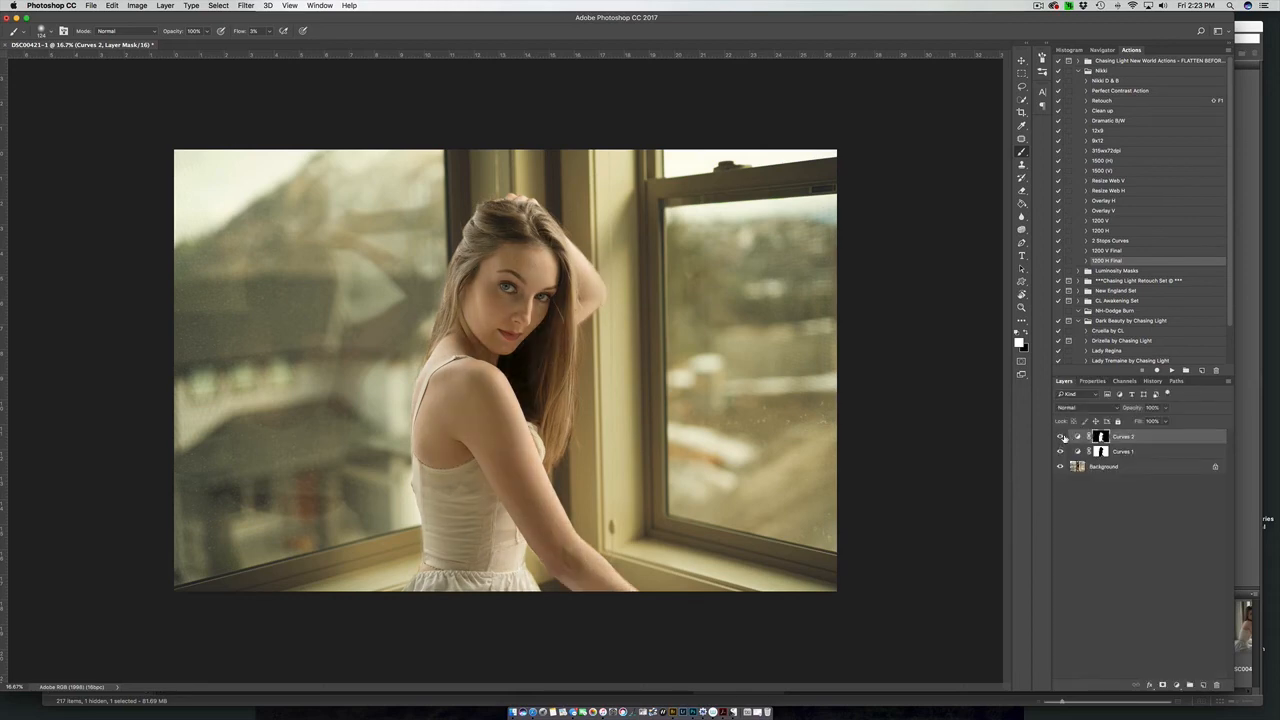
- Compare the portrait with the Curves 2 layer hidden and shown, viewing the whole image at 12.5% zoom
left_click(1061, 437)
left_click(1061, 437)
left_click(1061, 437)
left_click(1061, 437)
left_click(1061, 437)
left_click(1061, 437)
key("super+minus")
key("super+minus")
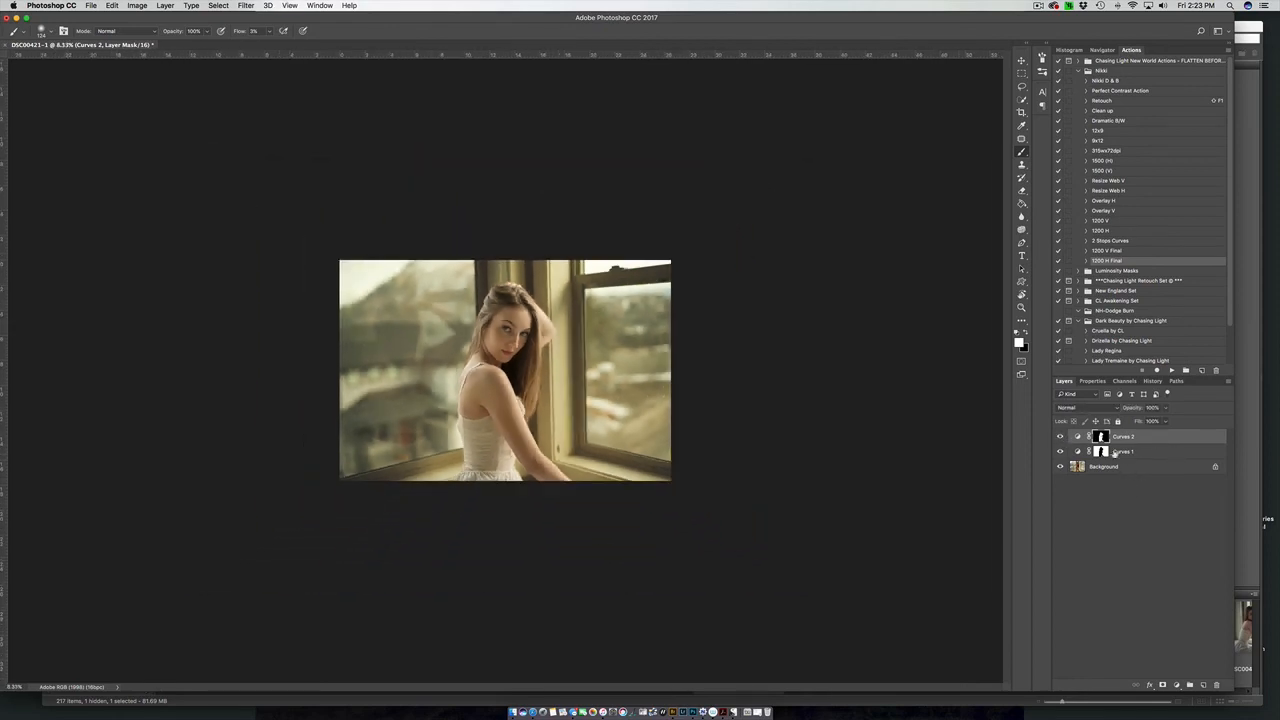
key("super+plus")
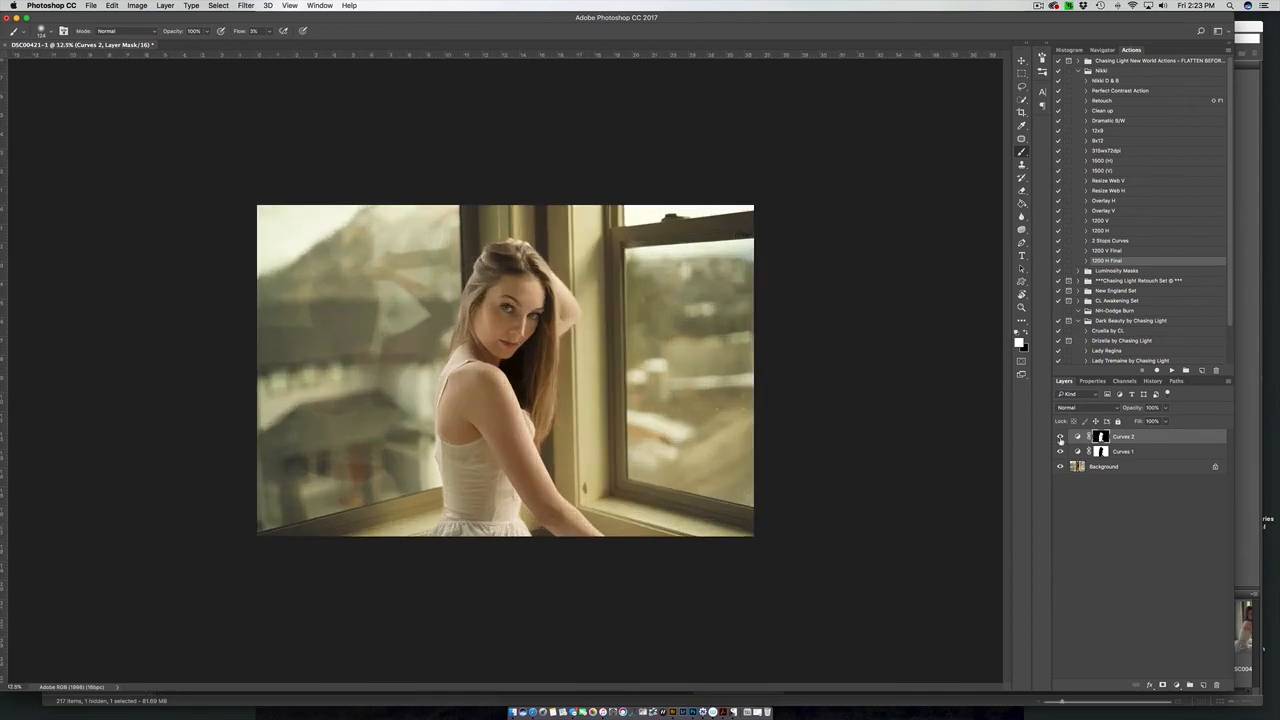
- Compare the edit with the original by hiding both Curves layers and showing them again
left_click(1061, 437)
left_click(1061, 437)
left_click(1061, 437)
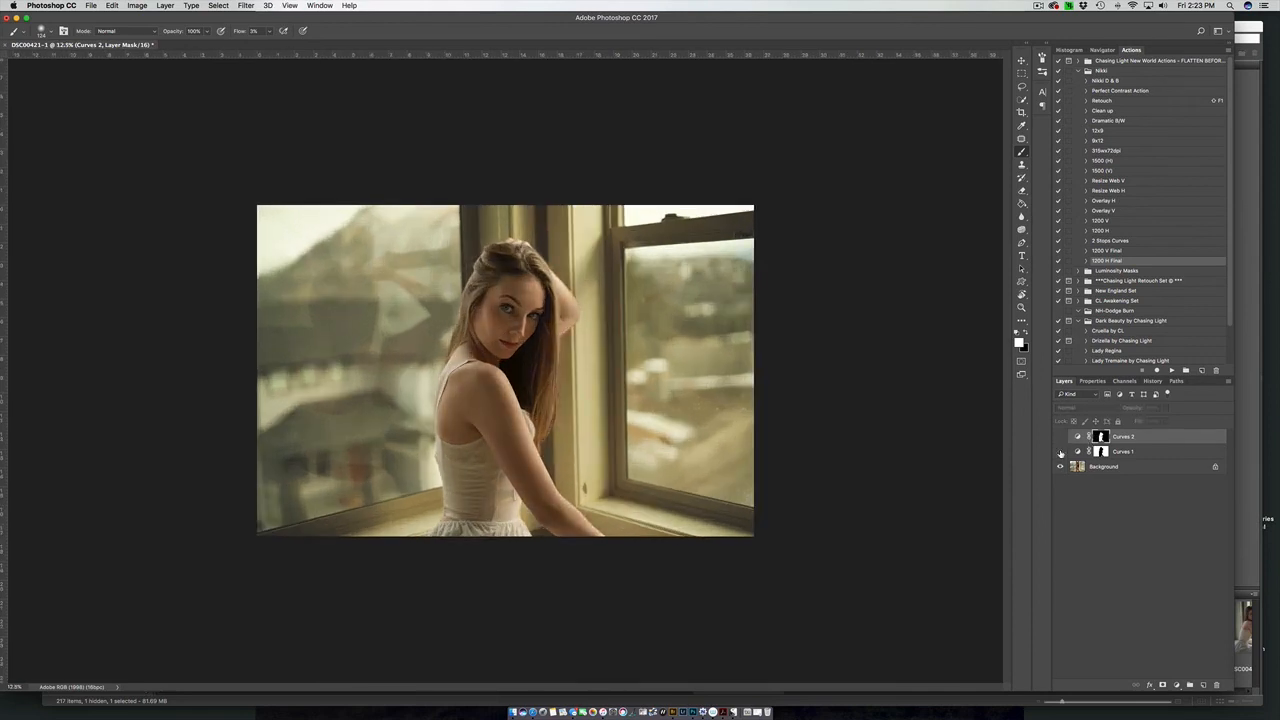
left_click(1061, 452)
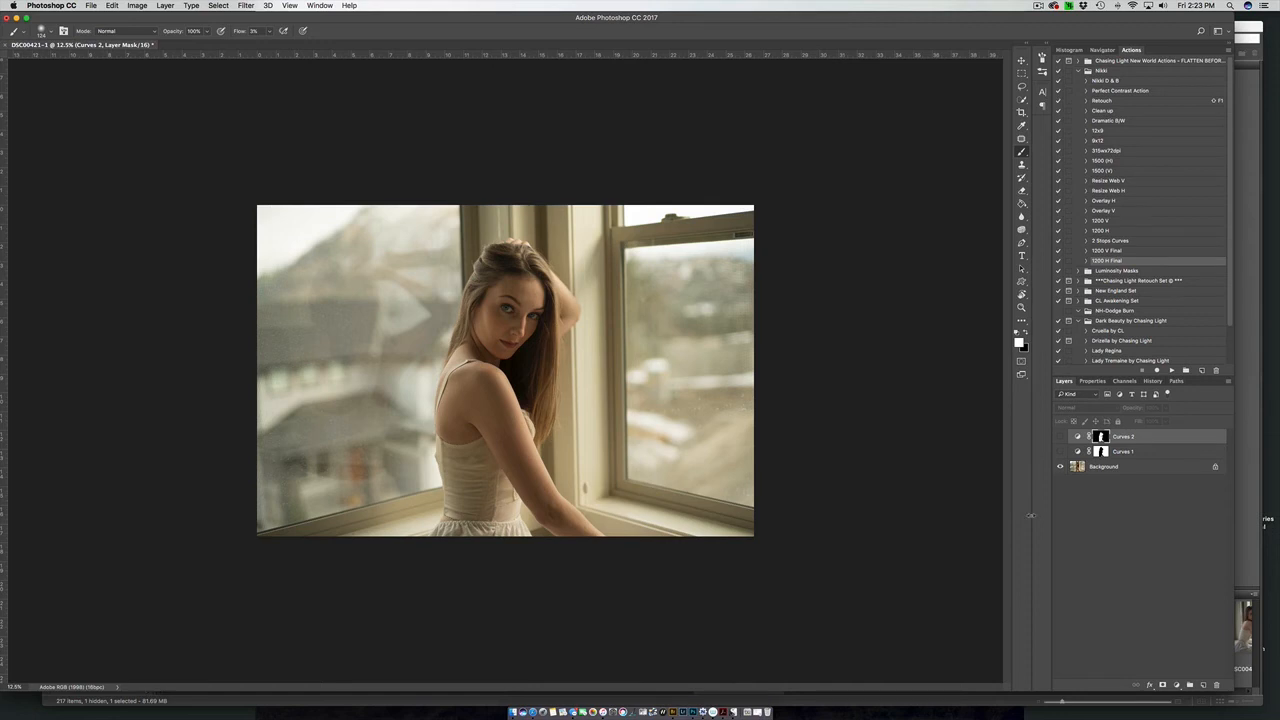
left_click(1061, 452)
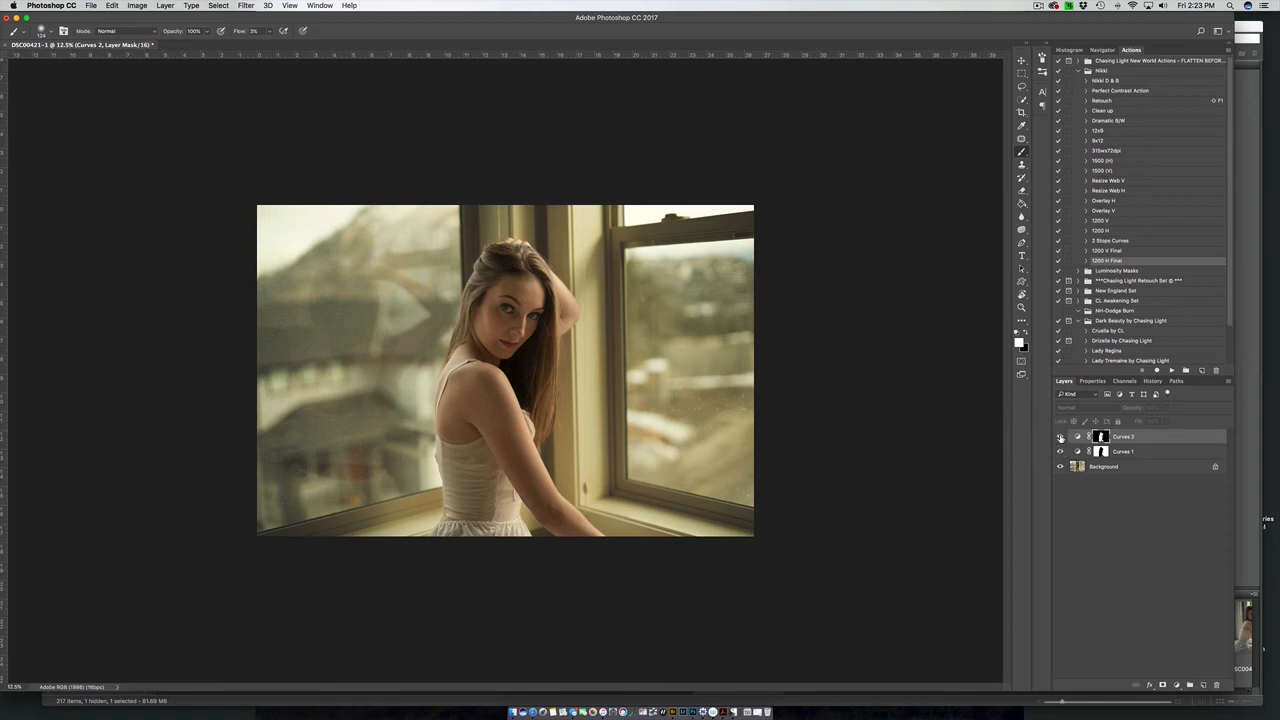
left_click(1061, 438)
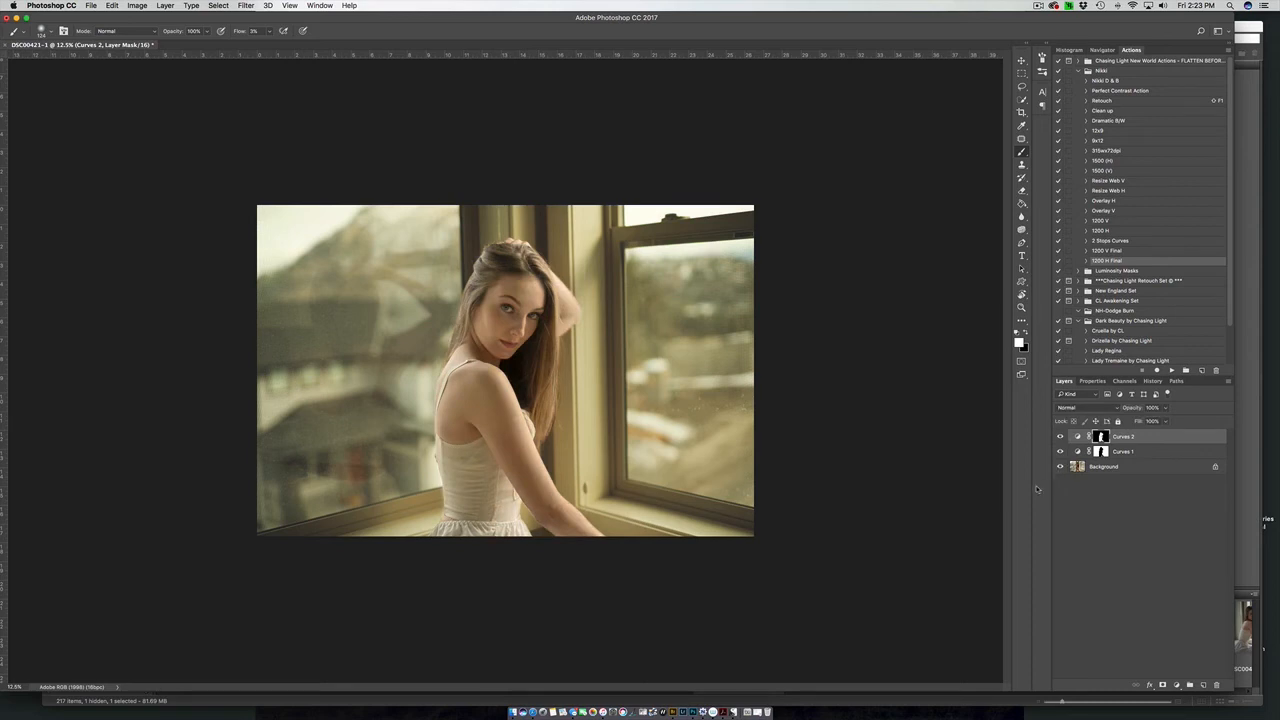
- Slightly reduce the opacity of the Curves 2 and Curves 1 adjustment layers to soften their effect
left_click(1164, 408)
left_click_drag(1168, 421, 1159, 422)
left_click(1154, 448)
left_click(1165, 408)
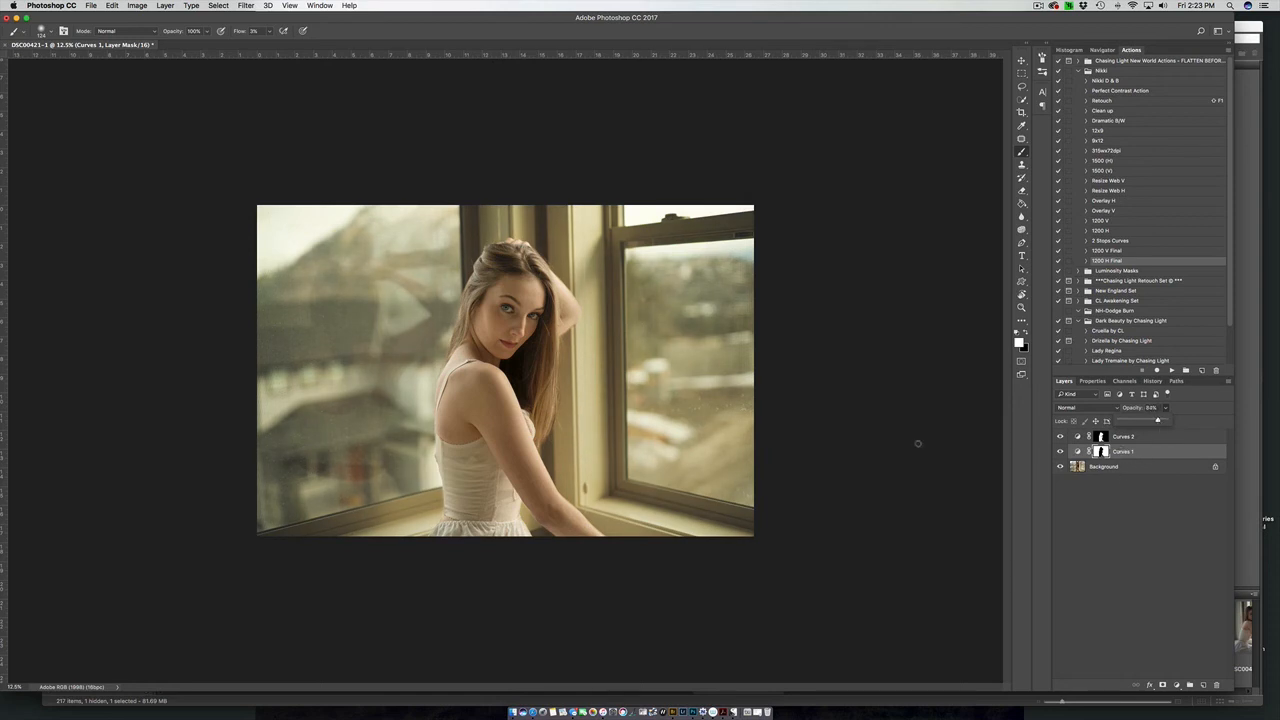
- Duplicate the Background layer, merge the copy with both Curves layers, and compare the merged result with the original
left_click(1137, 469)
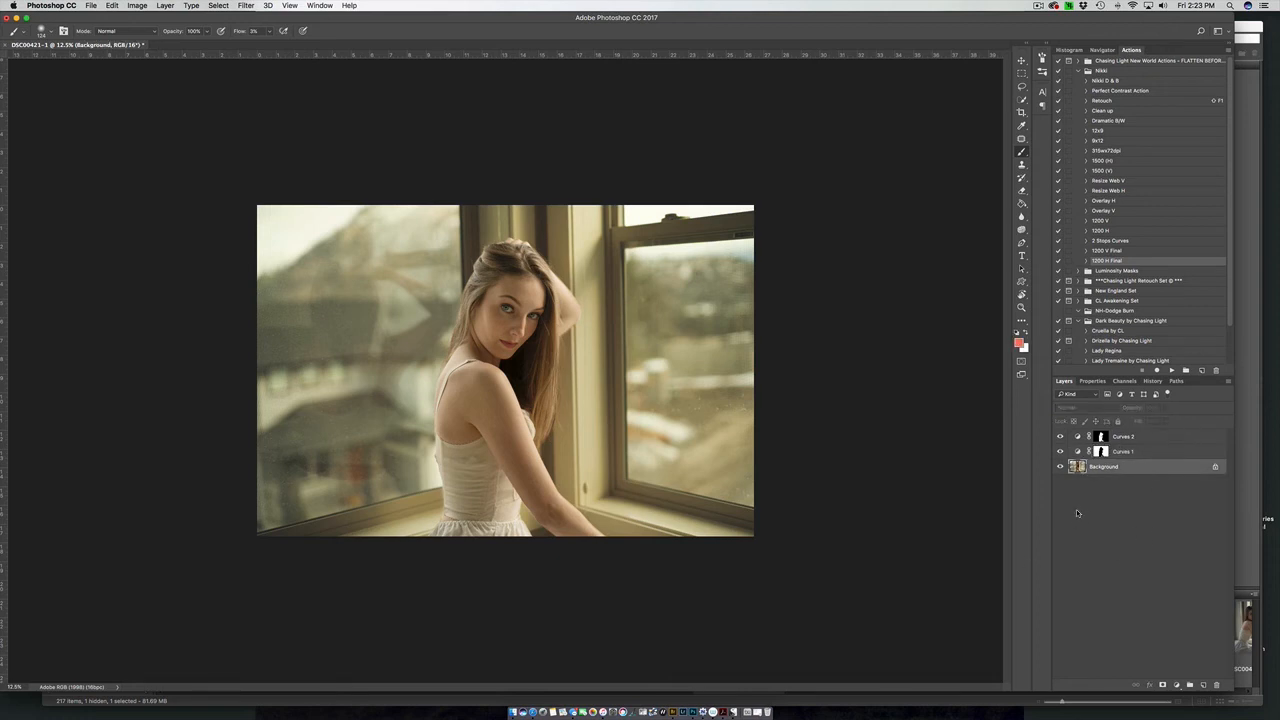
key("super+j")
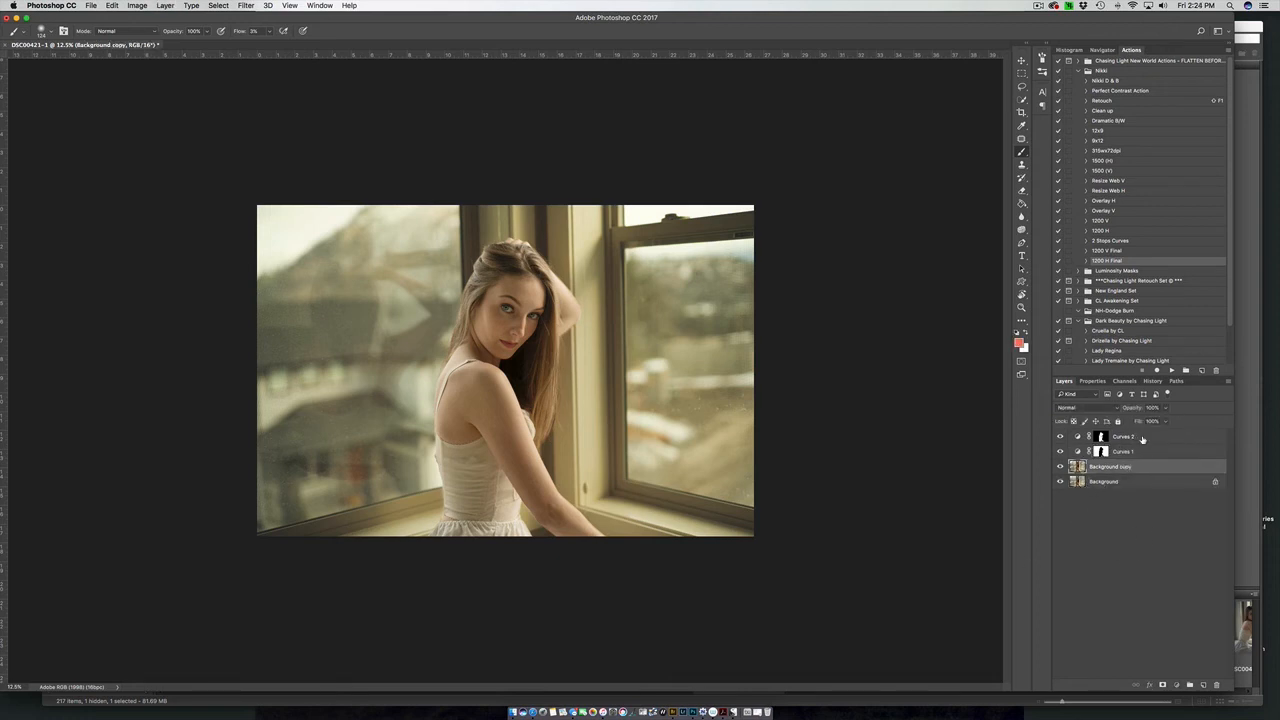
left_click(1142, 439, "shift")
right_click(1124, 458)
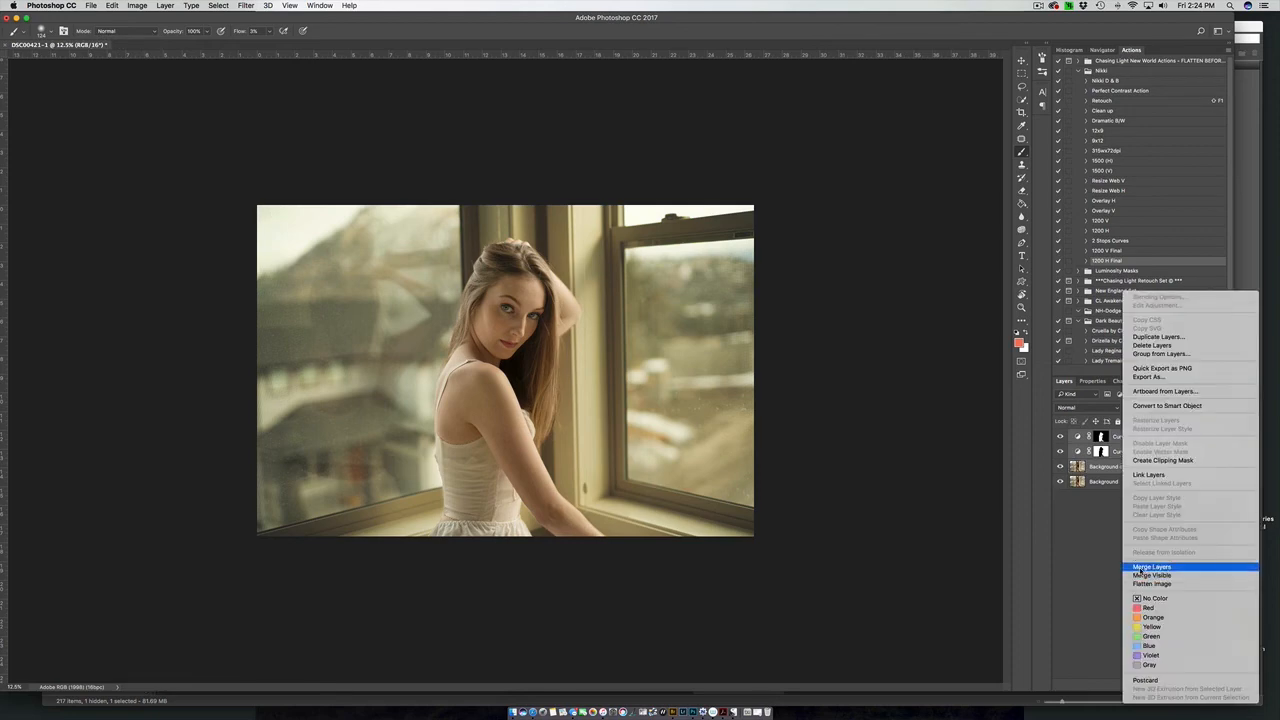
left_click(1141, 568)
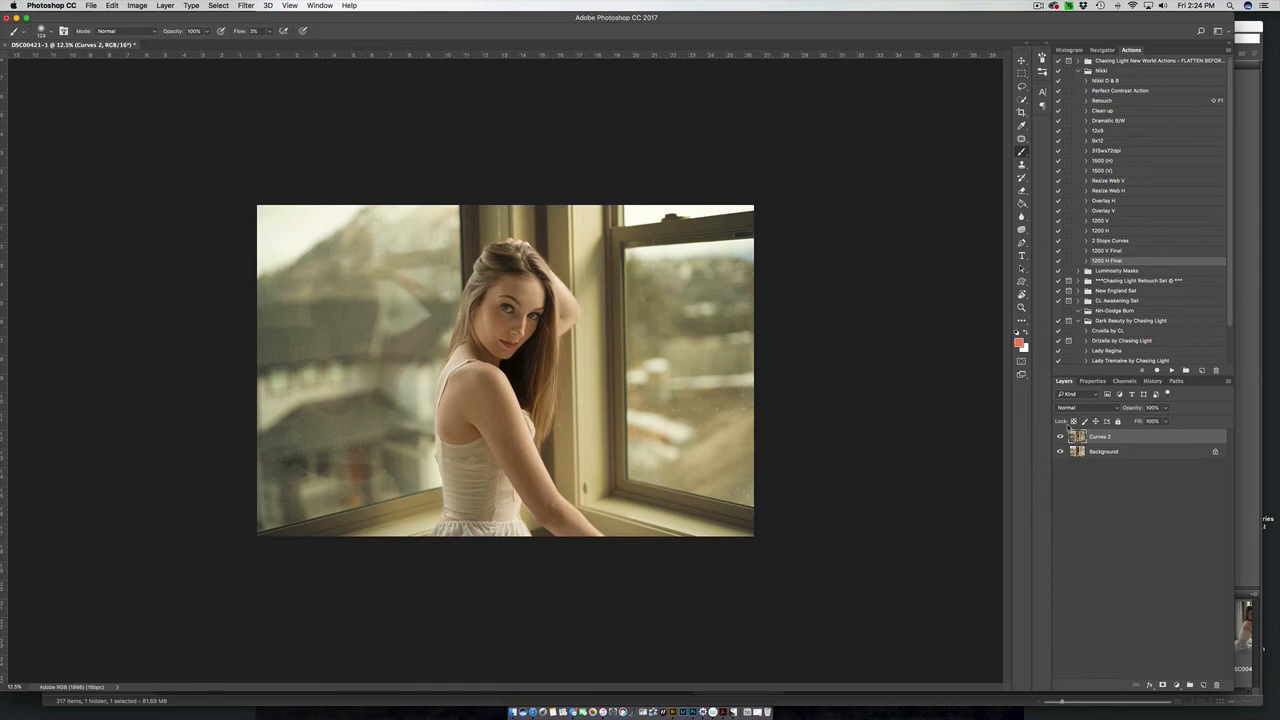
left_click(1060, 437)
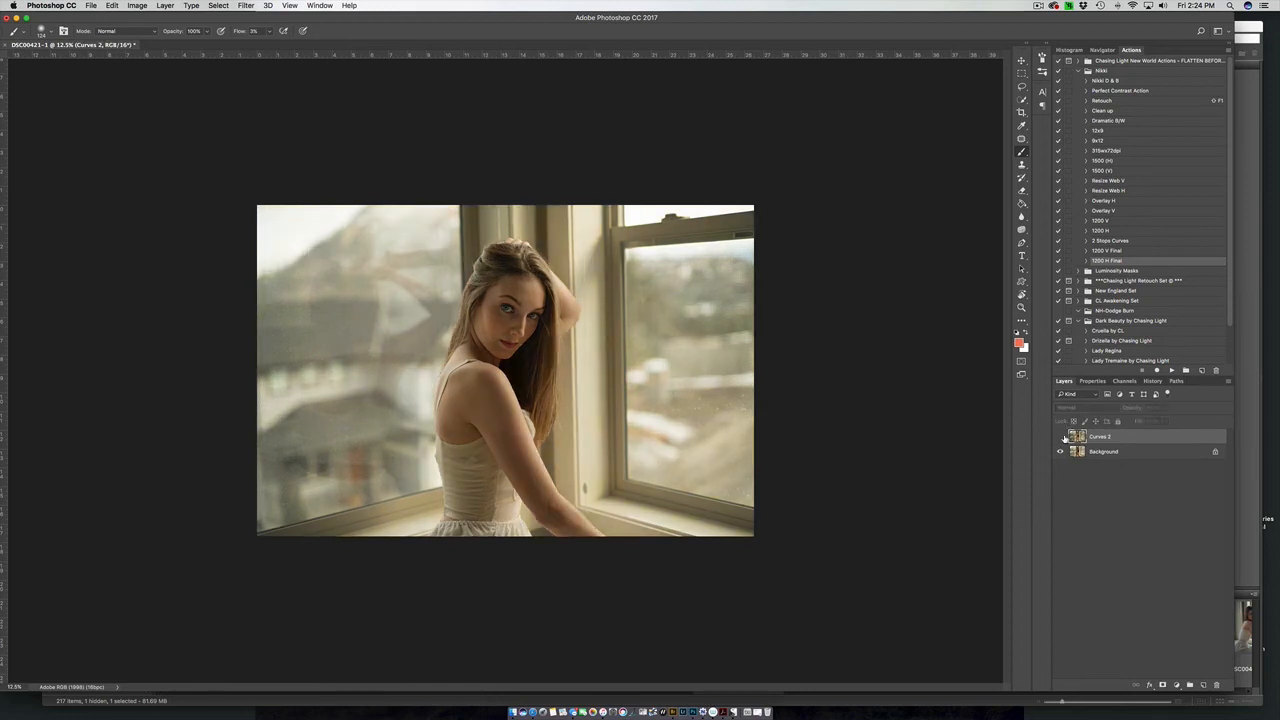
left_click(1060, 437)
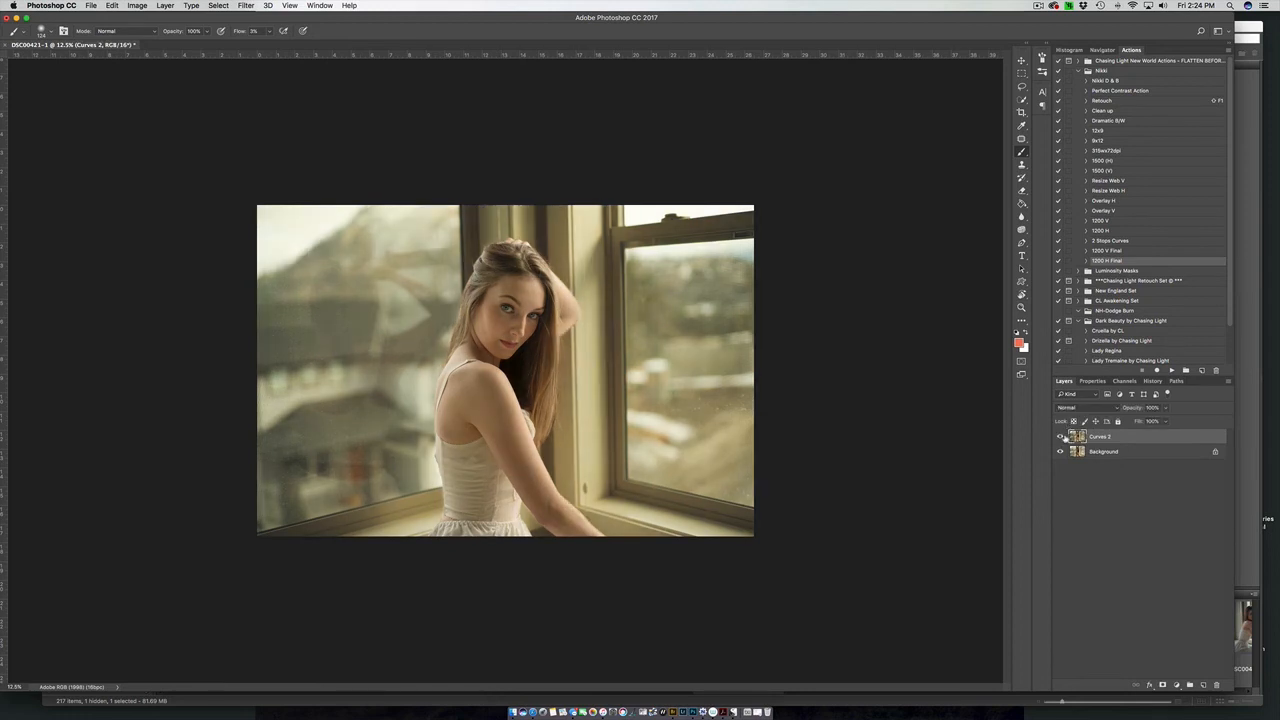
- Add a Curves adjustment above the merged layer, raising the highlights to about output 202 and anchoring the shadows near input 64
left_click(1165, 408)
left_click(1140, 439)
left_click(1177, 686)
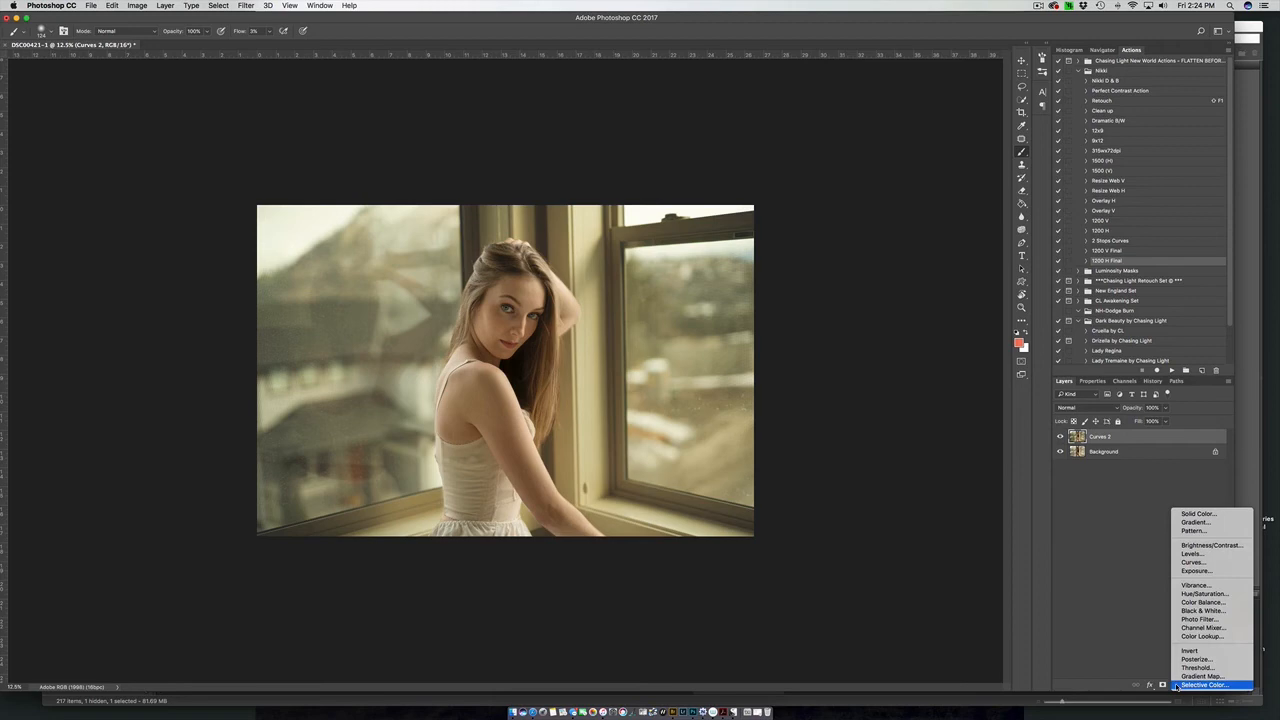
left_click(1183, 565)
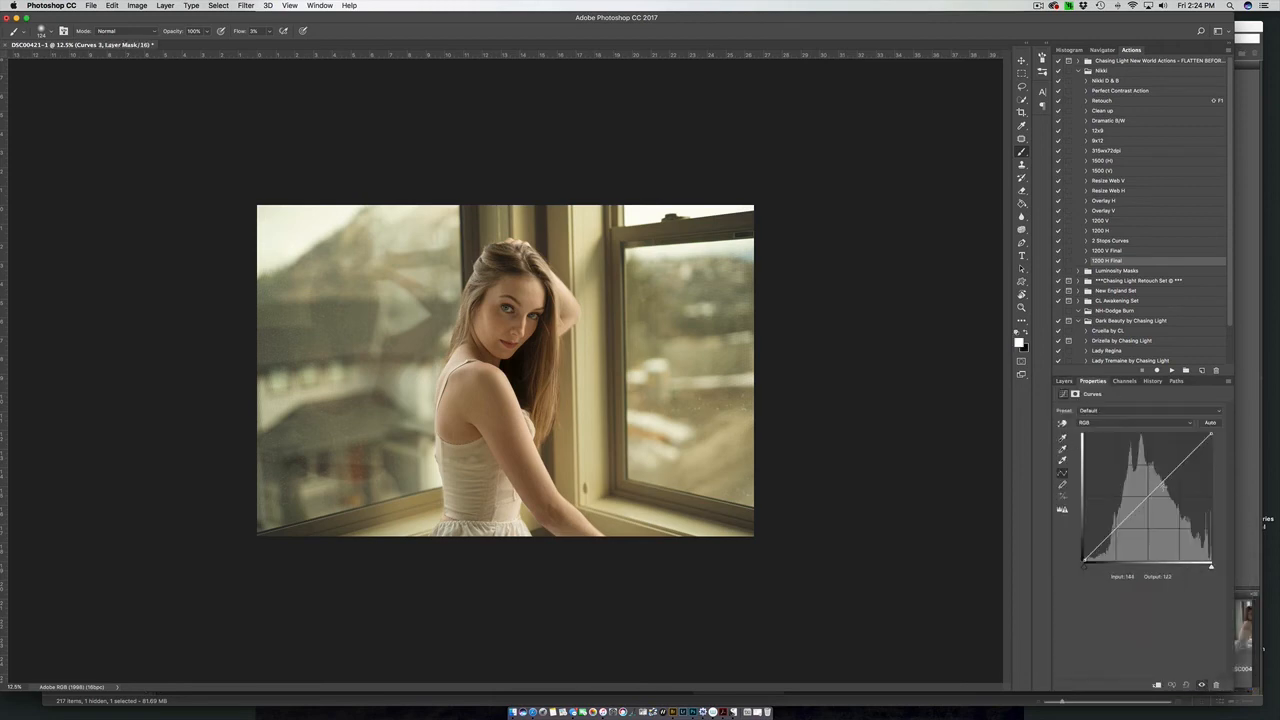
left_click_drag(1184, 460, 1179, 461)
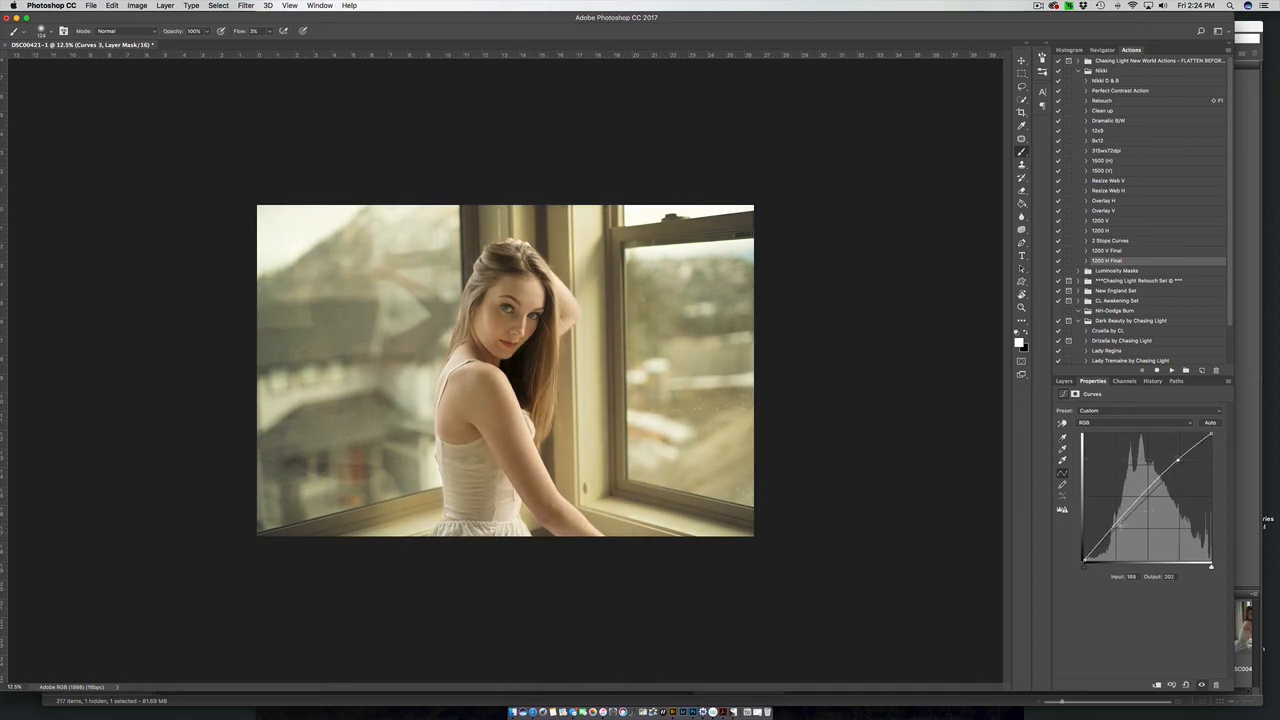
left_click(1116, 525)
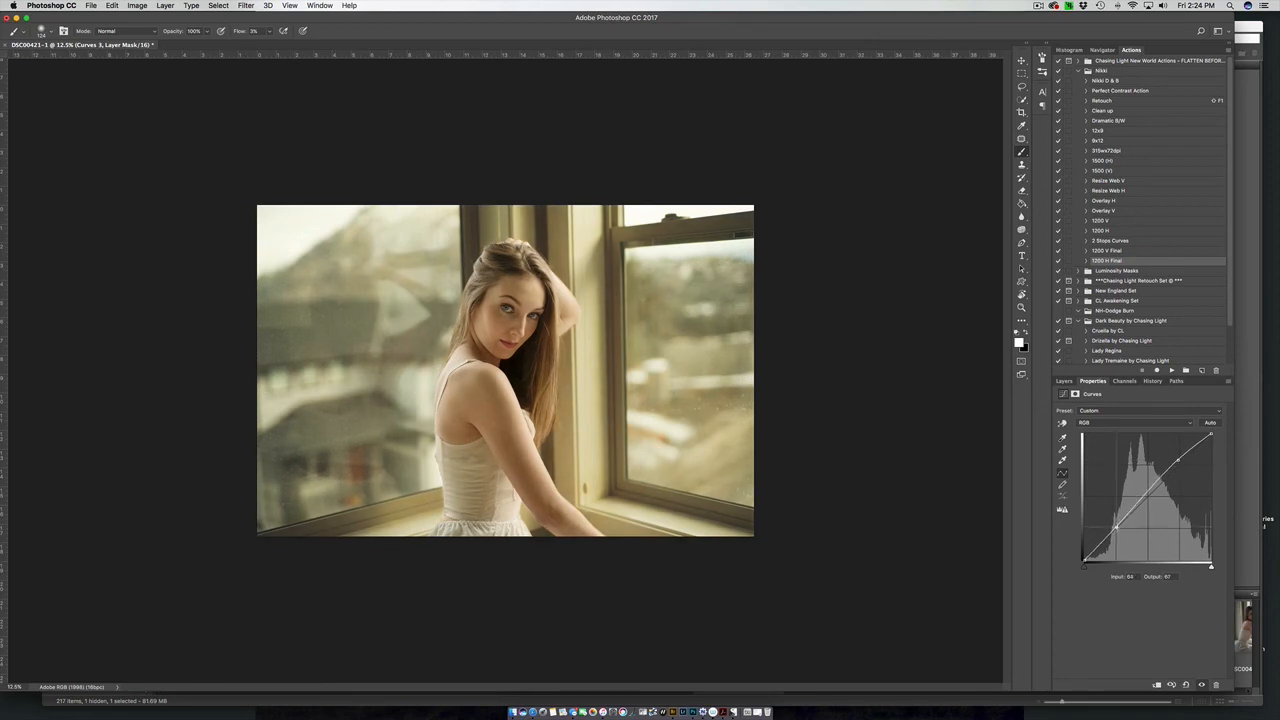
left_click_drag(1116, 525, 1116, 528)
left_click(1064, 381)
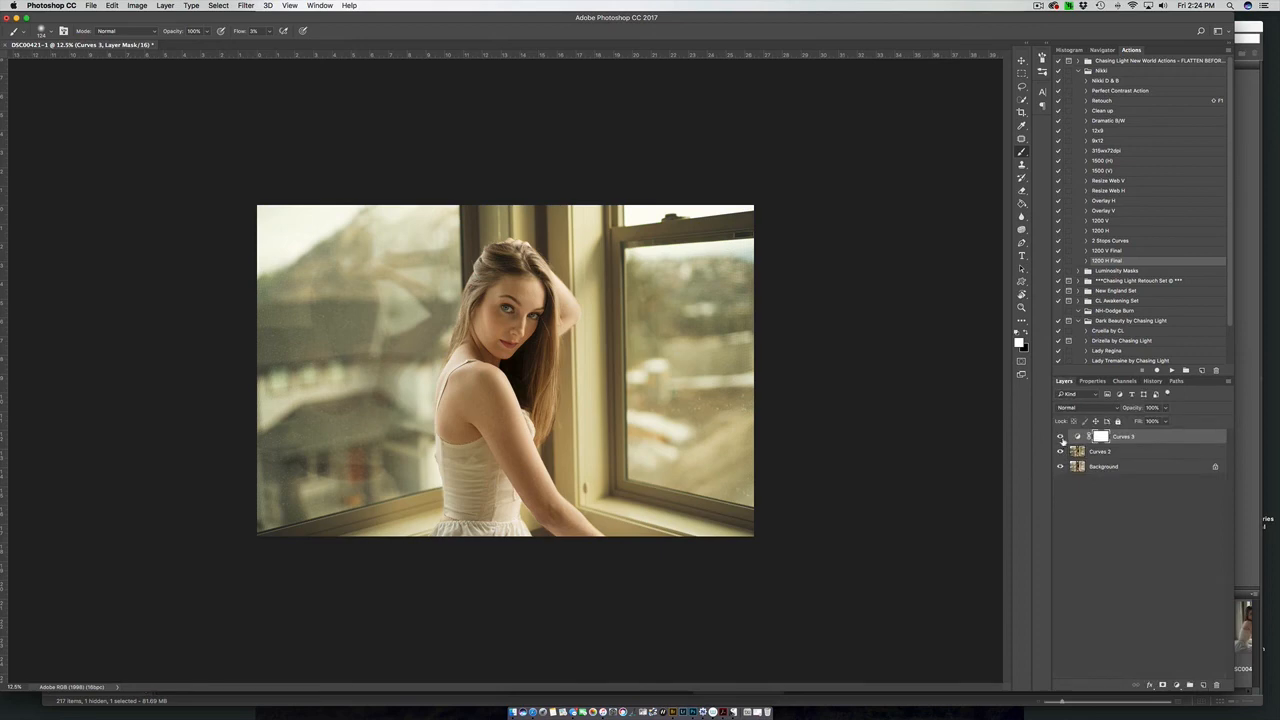
- Compare the image with the Curves 3 brightening hidden and shown
left_click(1061, 438)
left_click(1061, 438)
left_click(1060, 439)
left_click(1060, 440)
left_click(1060, 439)
left_click(1060, 439)
- Invert the Curves 3 mask to black and paint white over the woman with a larger brush at 21% flow
key("super+i")
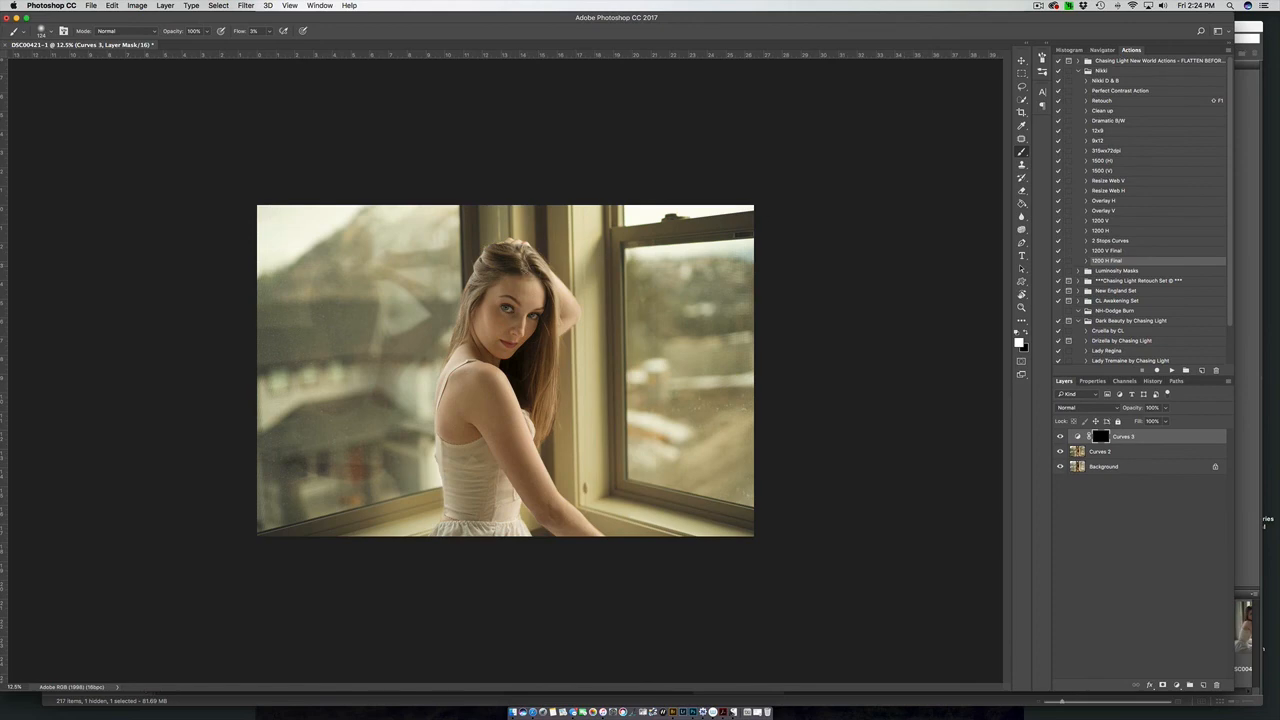
left_click_drag(512, 306, 533, 306)
left_click(269, 32)
left_click_drag(269, 44, 278, 45)
left_click(537, 320)
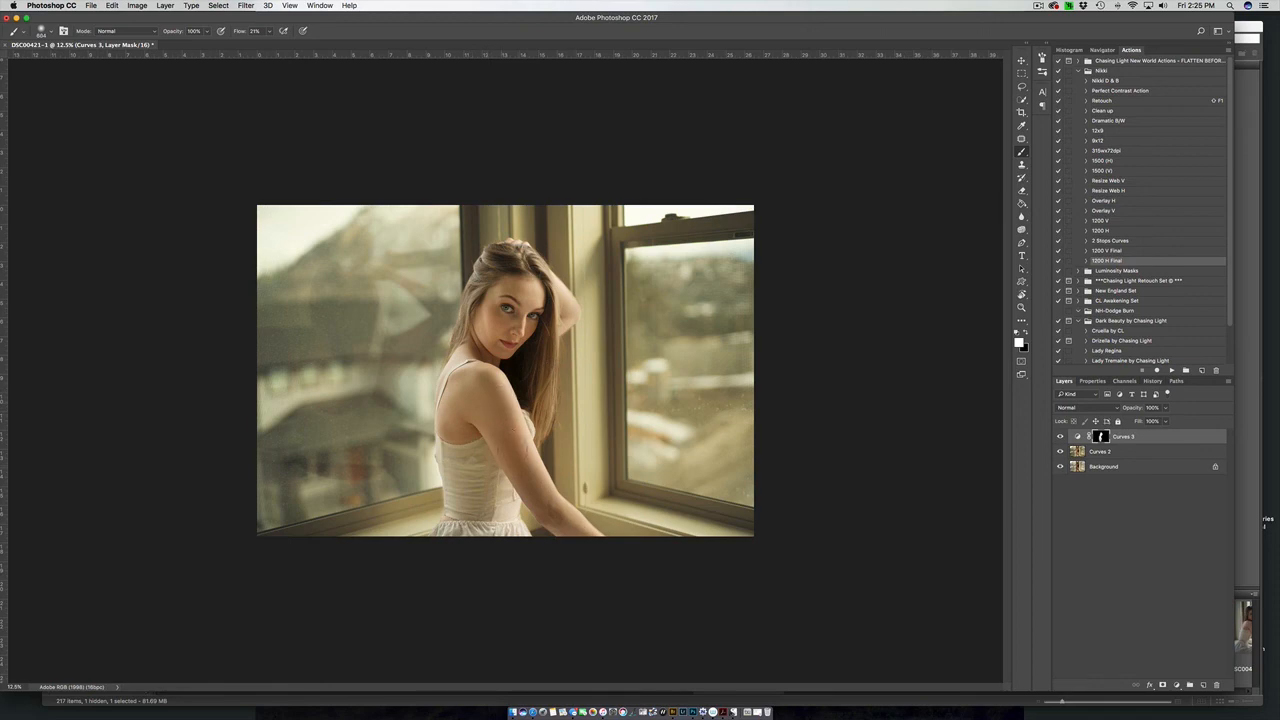
left_click_drag(517, 413, 524, 413)
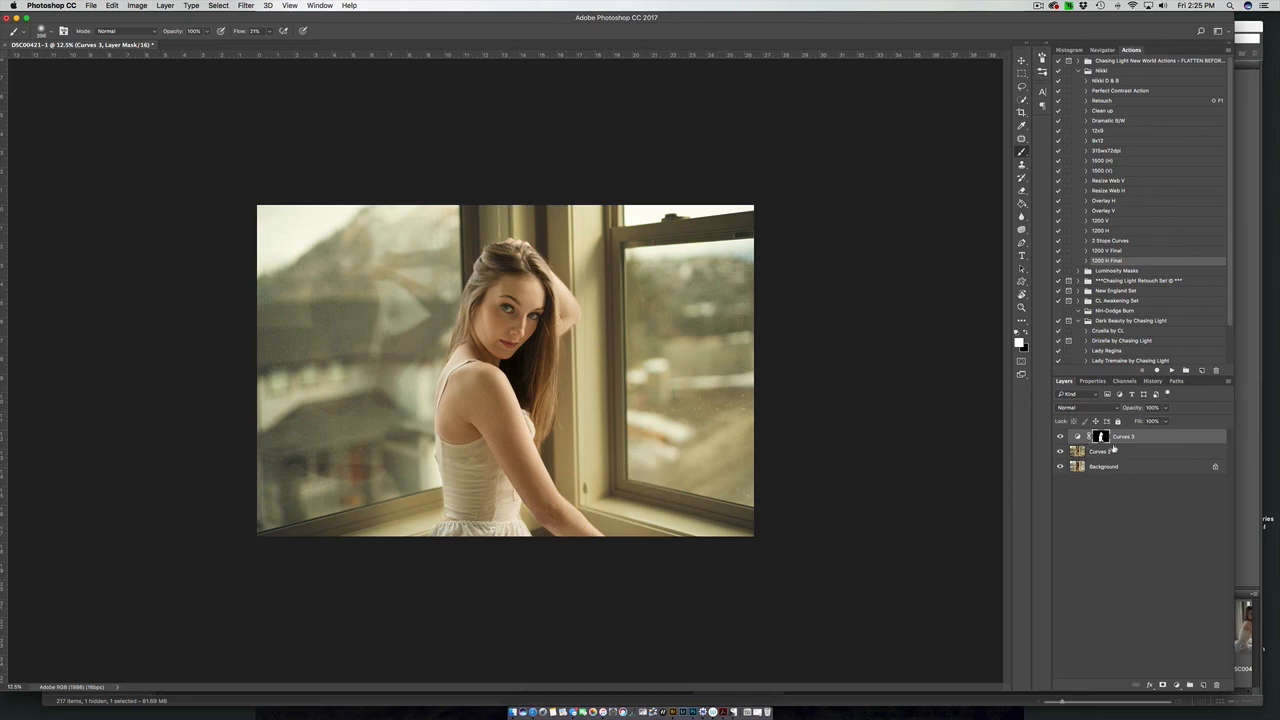
- Toggle the Curves 3 layer's visibility to check the masked brightening on the woman
left_click(1061, 439)
left_click(1061, 439)
left_click(1061, 439)
left_click(1061, 439)
- Merge the Curves 3 adjustment with the retouched layer below it and compare the result with the Background
left_click(1115, 448, "shift")
right_click(1115, 448)
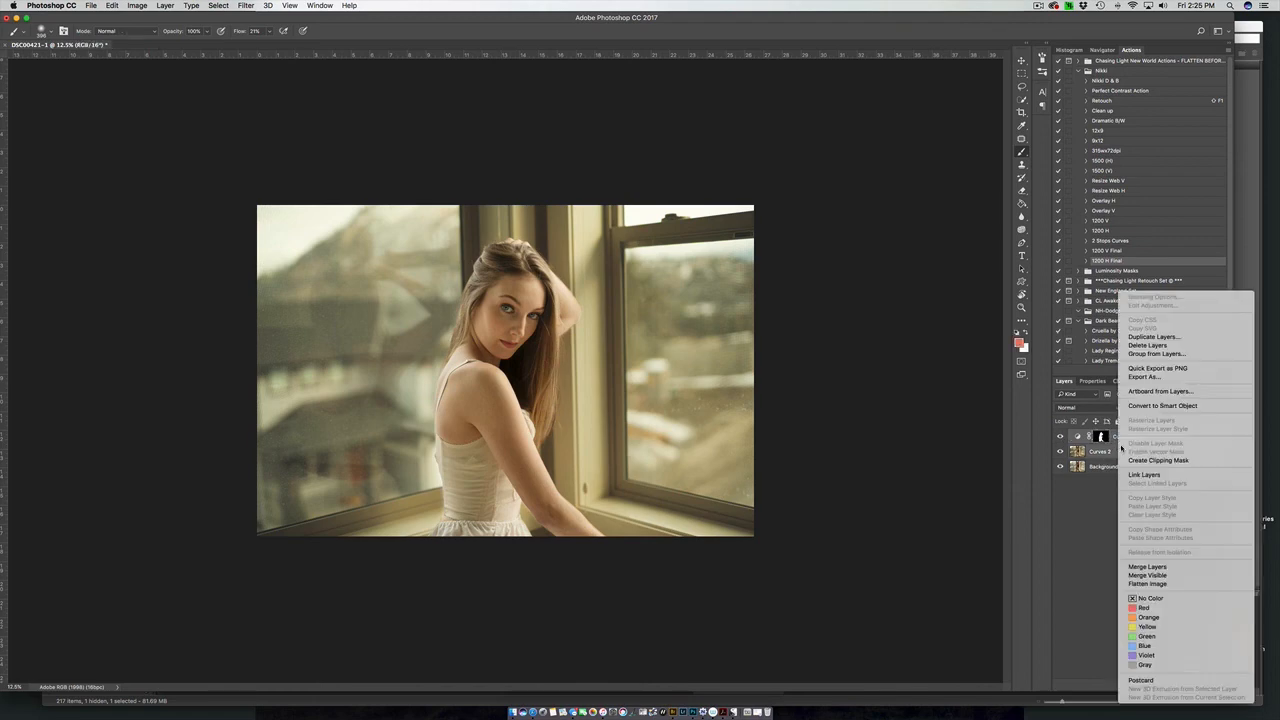
left_click(1140, 567)
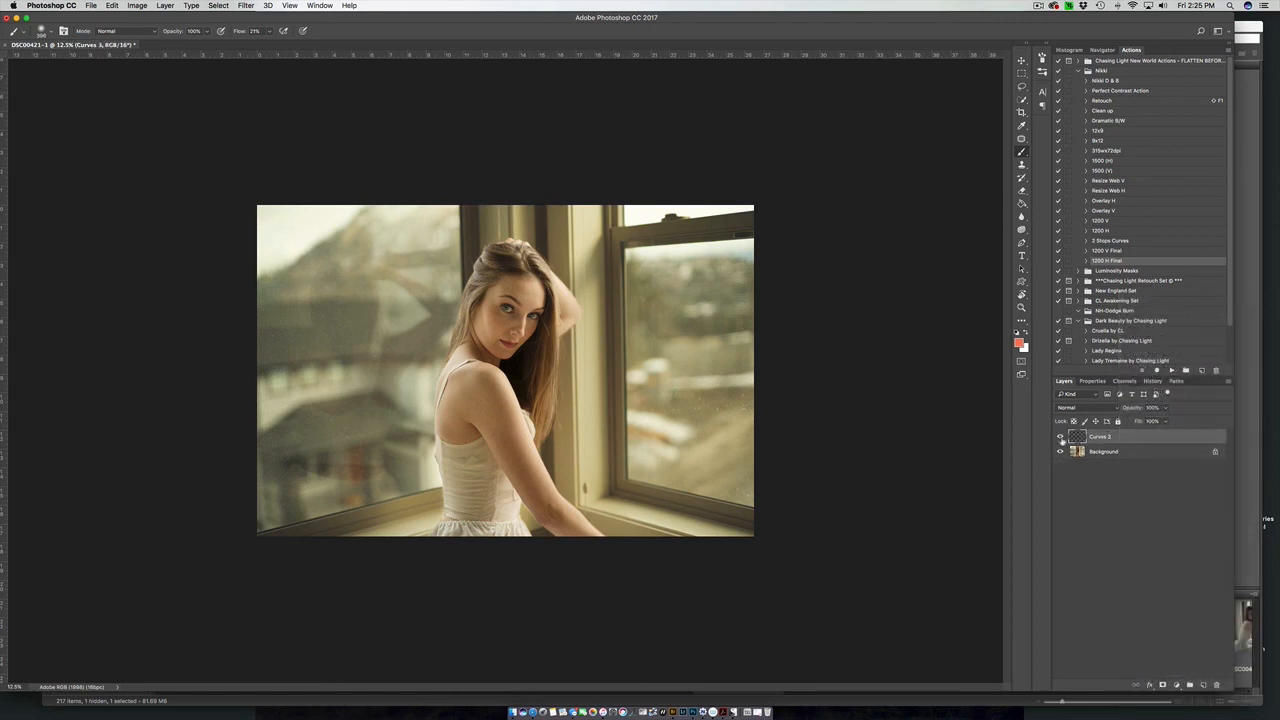
left_click(1060, 438)
left_click(1061, 437)
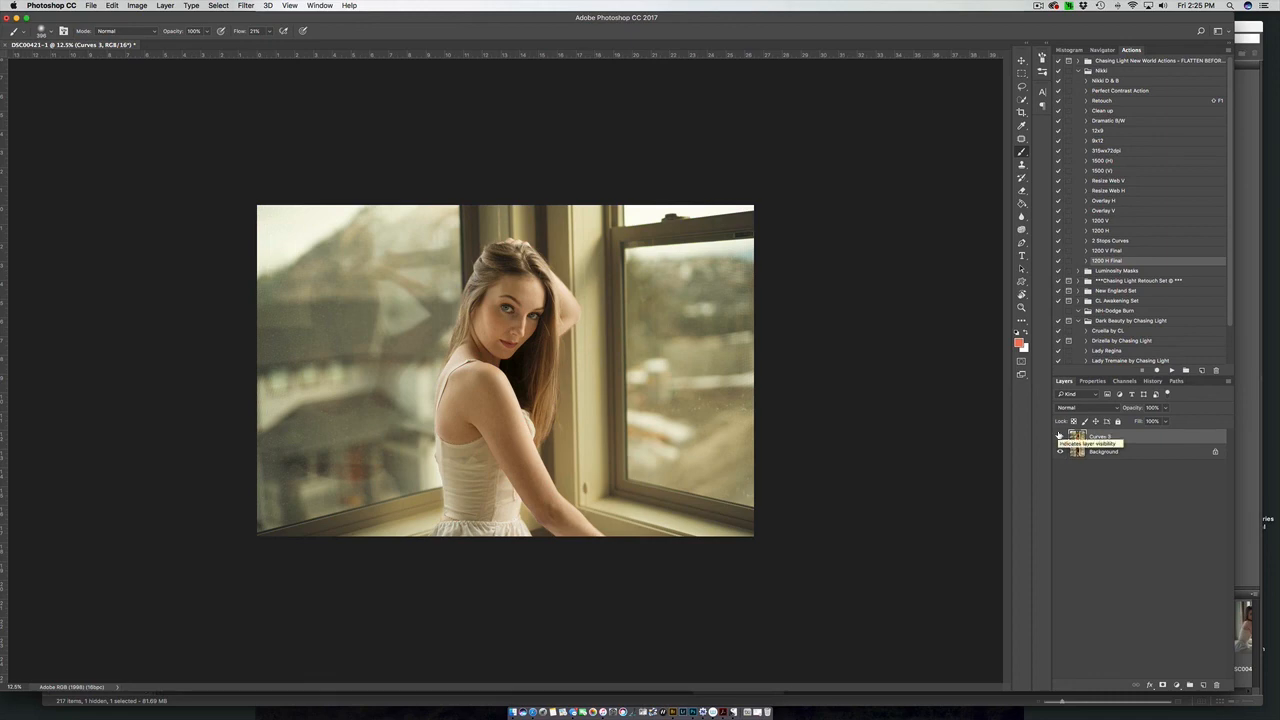
- Add another Curves adjustment layer and switch its curve to the Red channel
left_click(1177, 686)
left_click(1192, 564)
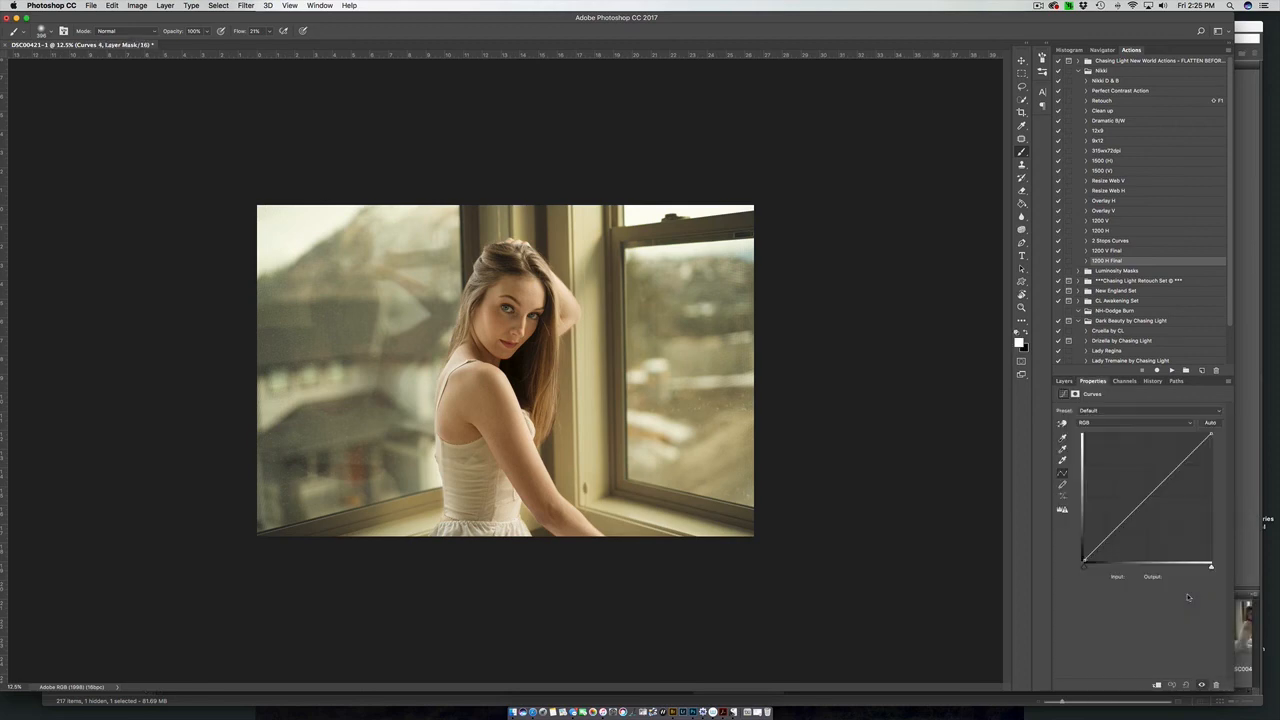
left_click(1084, 423)
left_click(1090, 433)
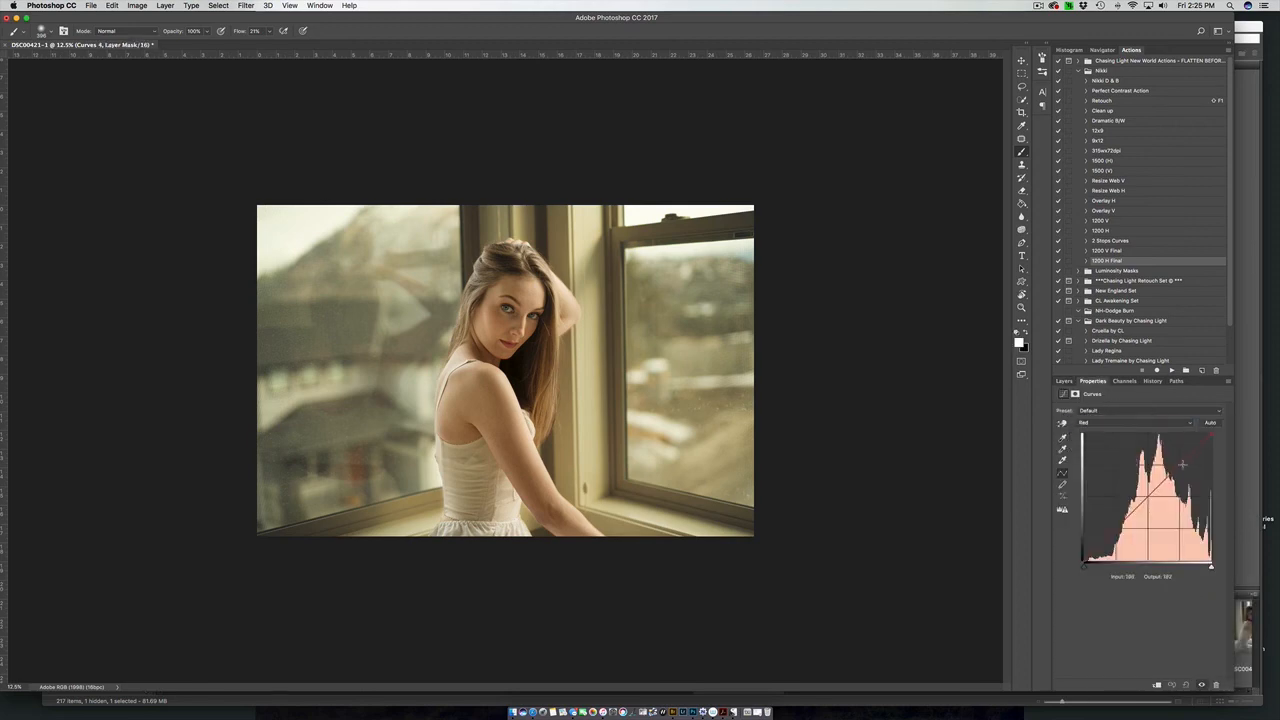
- Try bending the Red curve in the highlights and shadows to shift the color, and remove the added points
left_click_drag(1180, 464, 1179, 461)
left_click_drag(1113, 529, 1113, 536)
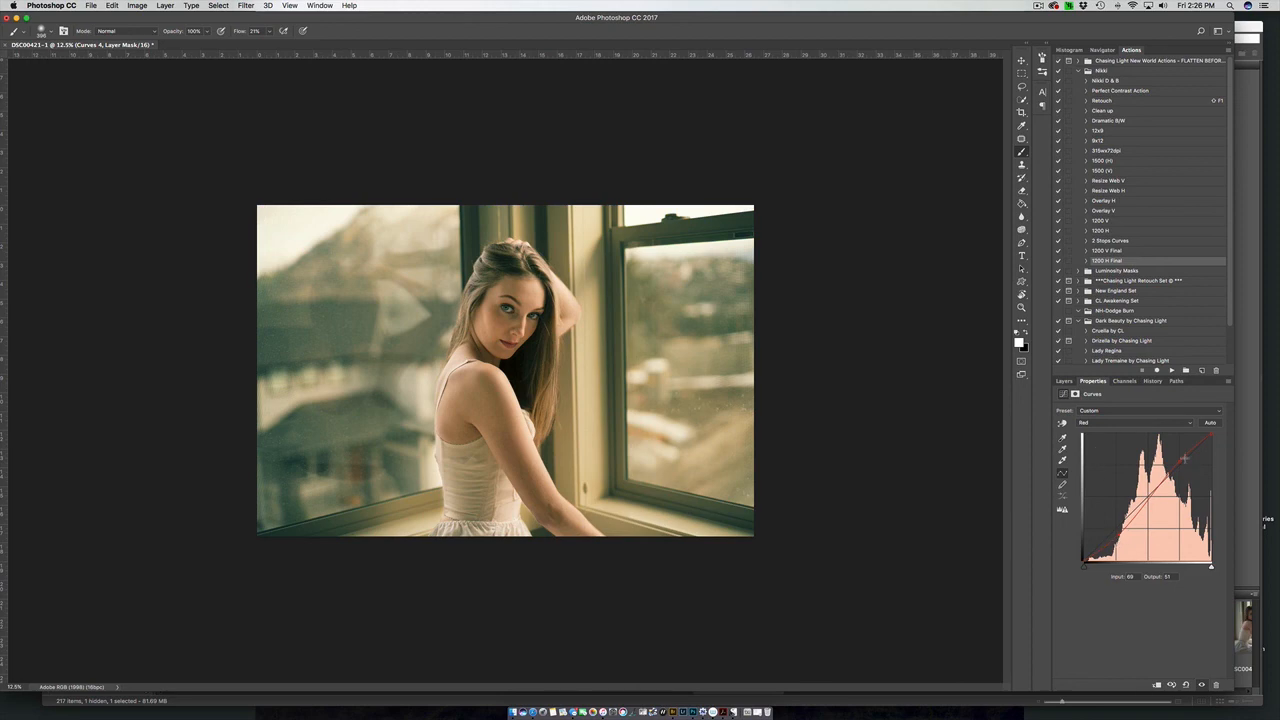
left_click_drag(1181, 462, 1185, 470)
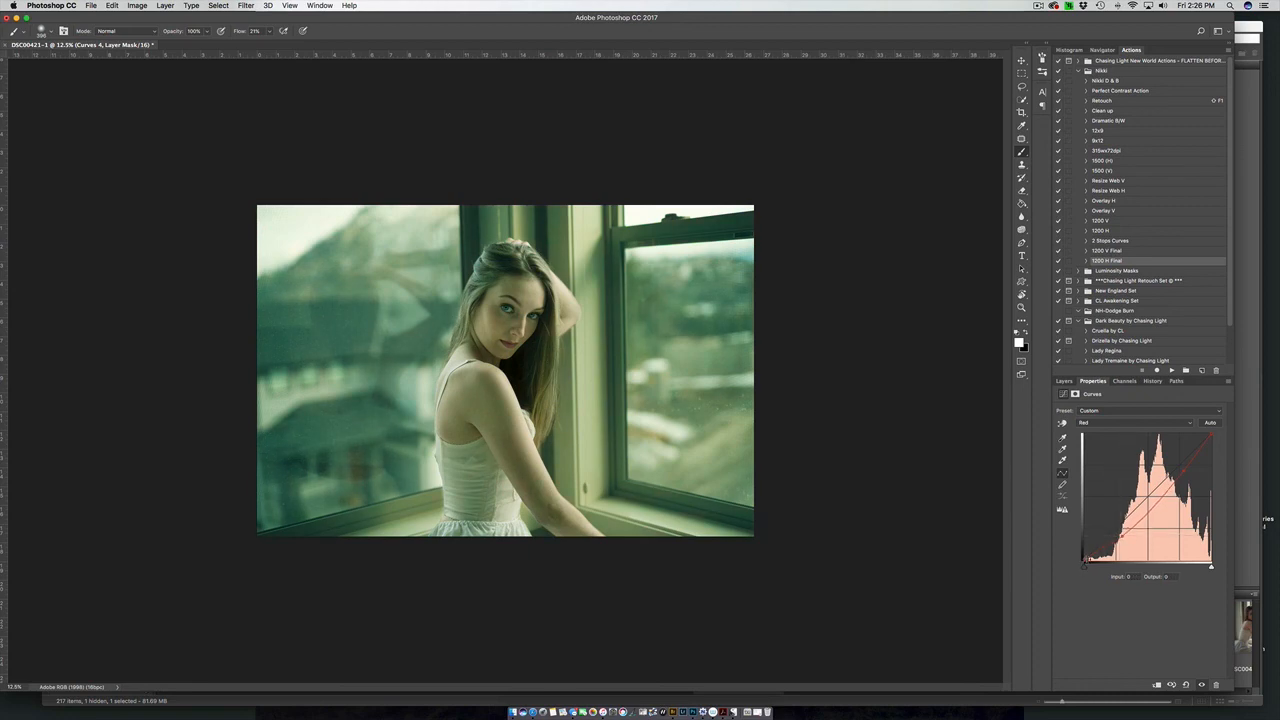
left_click_drag(1085, 560, 1122, 532)
left_click_drag(1181, 471, 1226, 437)
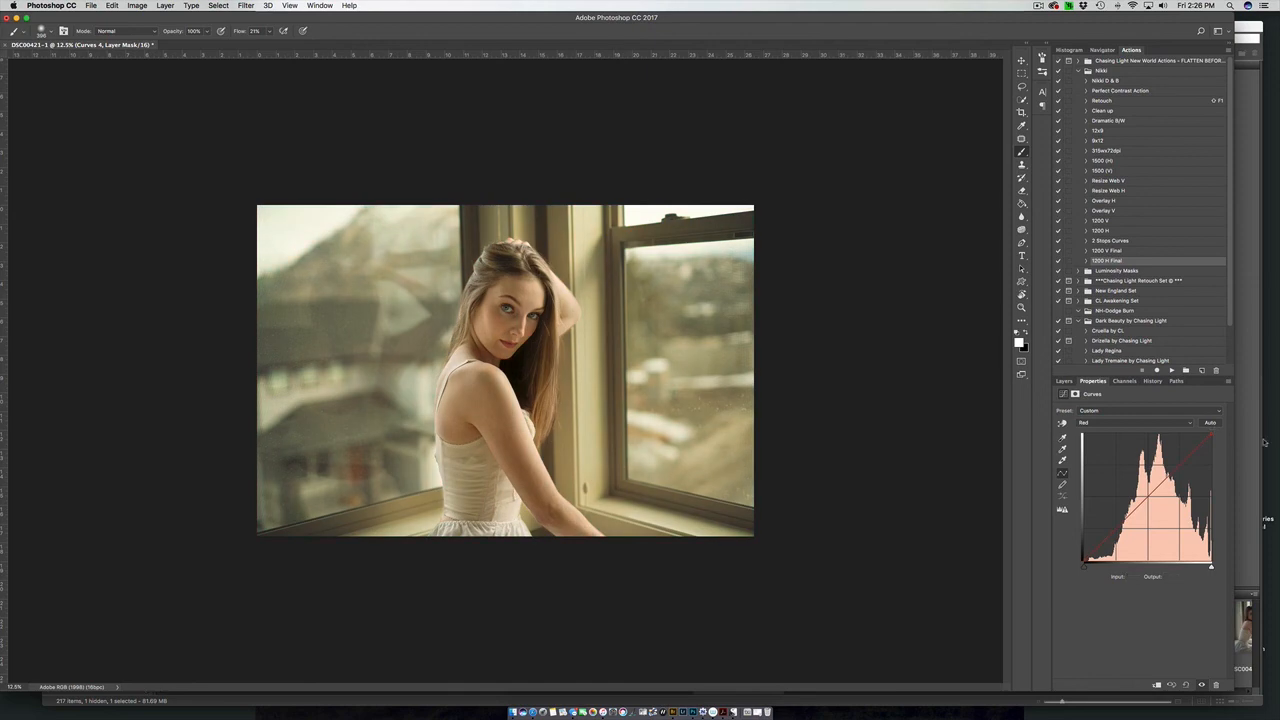
- In the Green channel of Curves 4, pull the shadows slightly below the diagonal and lift the highlights slightly with a second point
left_click(1114, 423)
key("Return")
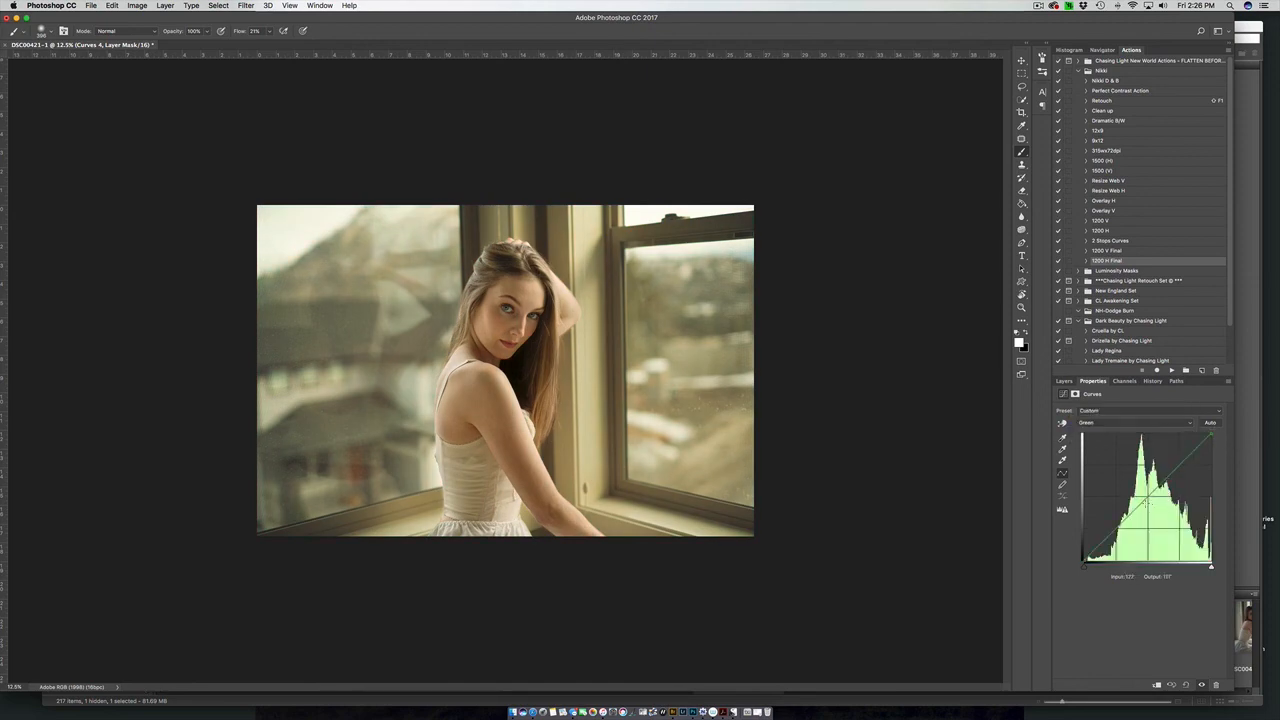
left_click_drag(1138, 506, 1143, 470)
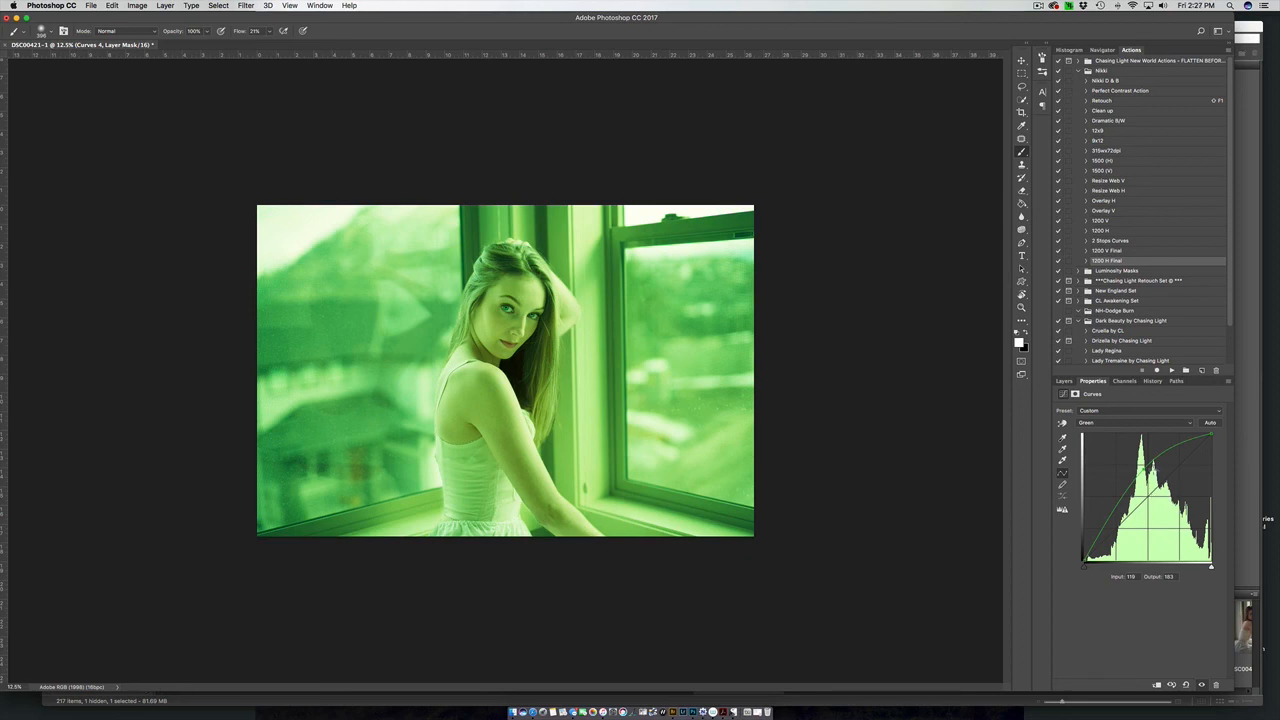
left_click_drag(1143, 468, 1105, 545)
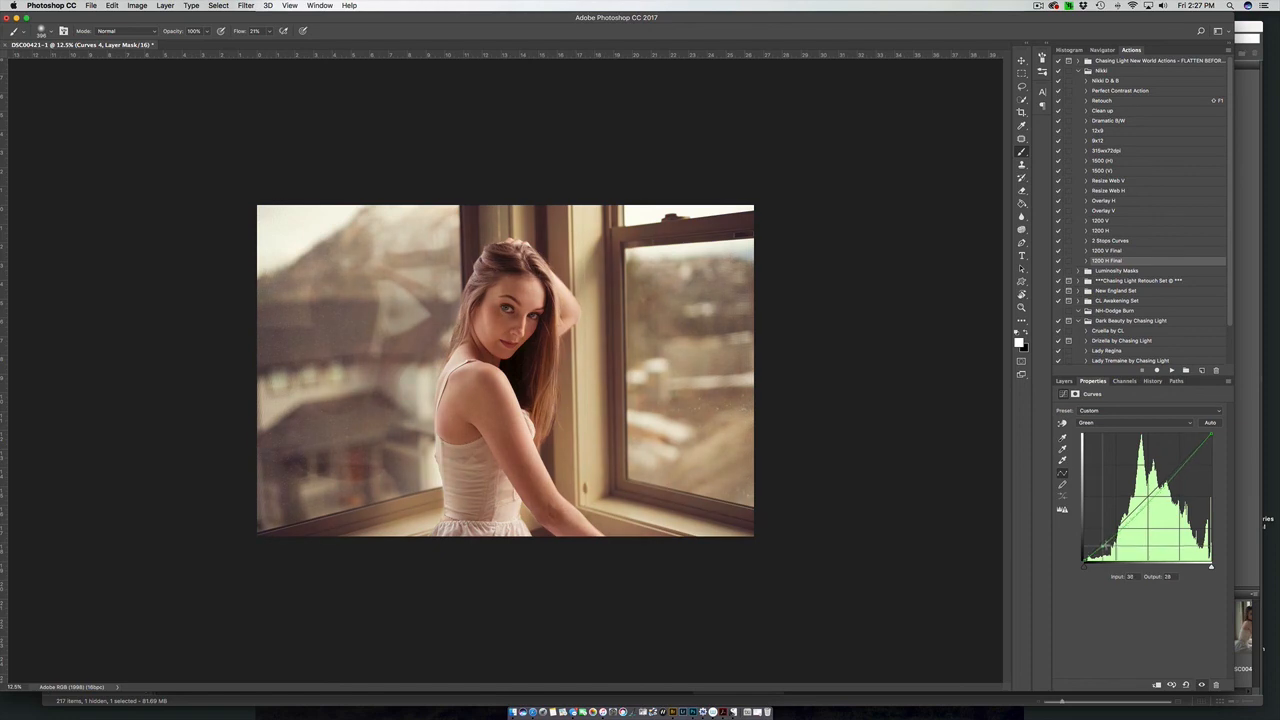
left_click(1189, 456)
left_click_drag(1189, 456, 1189, 454)
left_click(1064, 381)
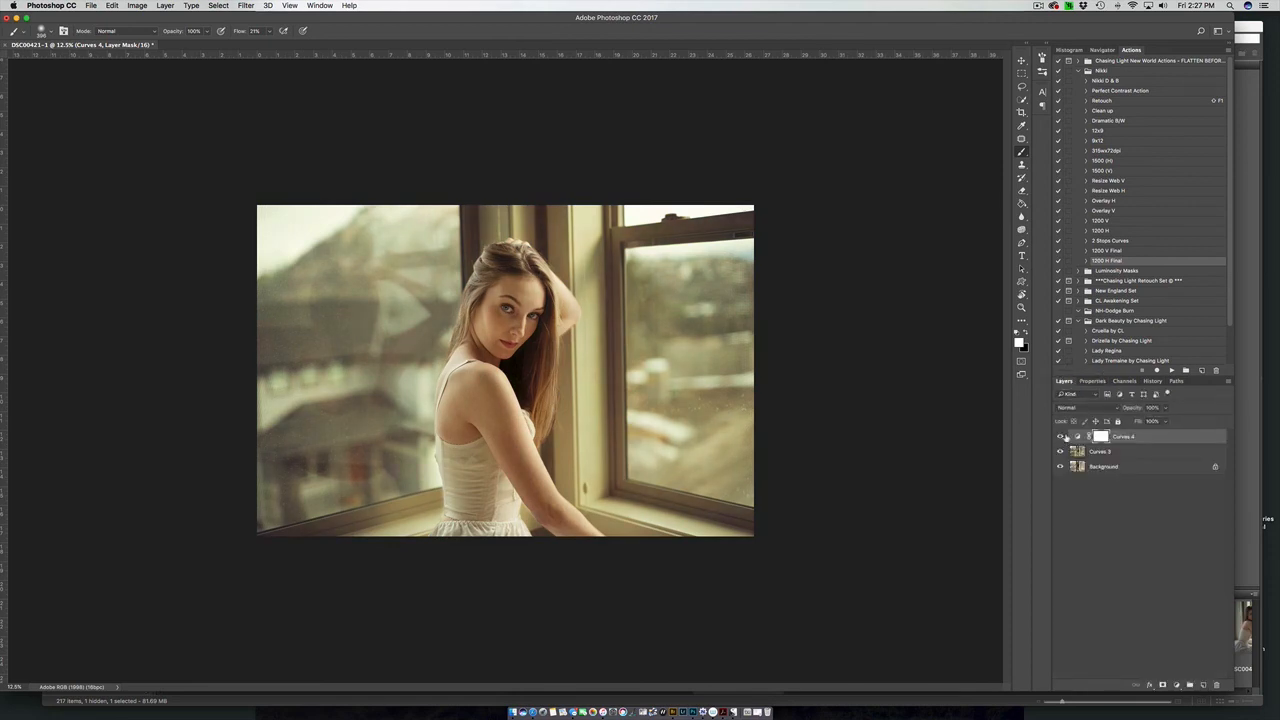
- Check the Curves 4 color shift against the hidden layer and lower its opacity to 49%
left_click(1061, 437)
left_click(1061, 437)
left_click(1061, 437)
left_click(1165, 408)
left_click_drag(1168, 421, 1145, 421)
- Compare the finished toning with the original by hiding Curves 4 and Curves 3 and showing both again
left_click(1062, 437)
left_click(1061, 452)
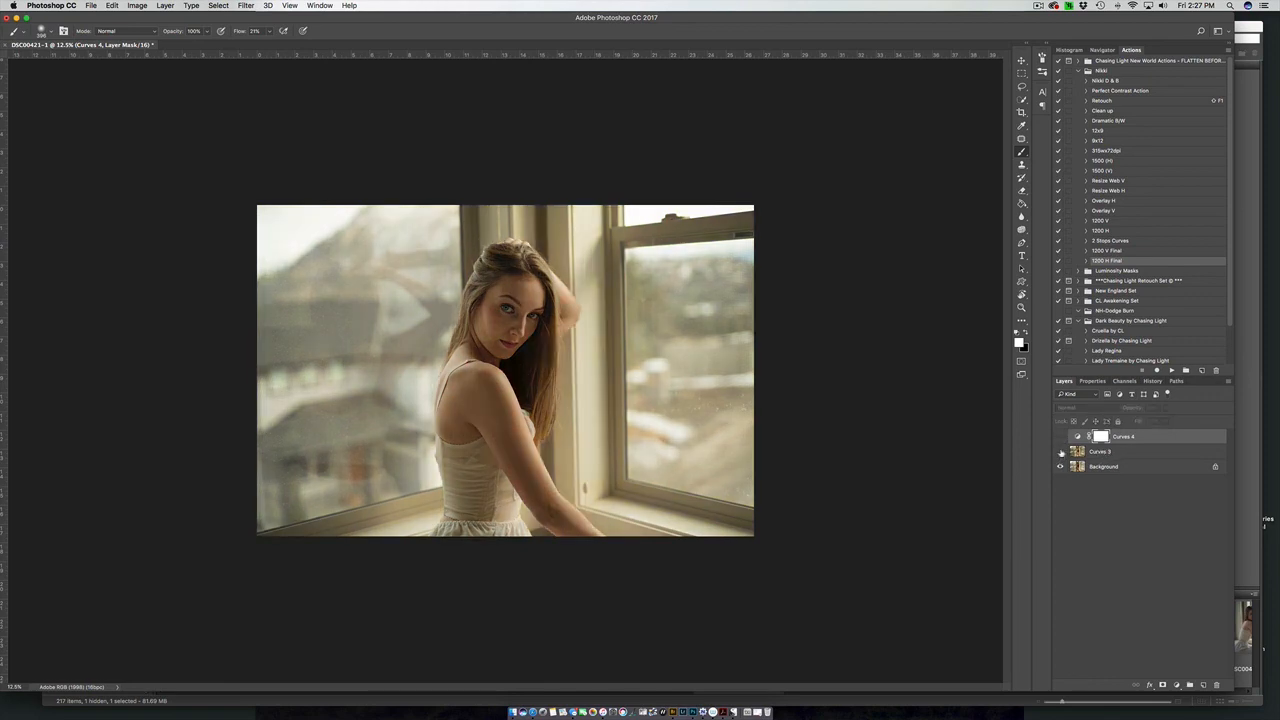
left_click(1061, 452)
left_click(1061, 437)
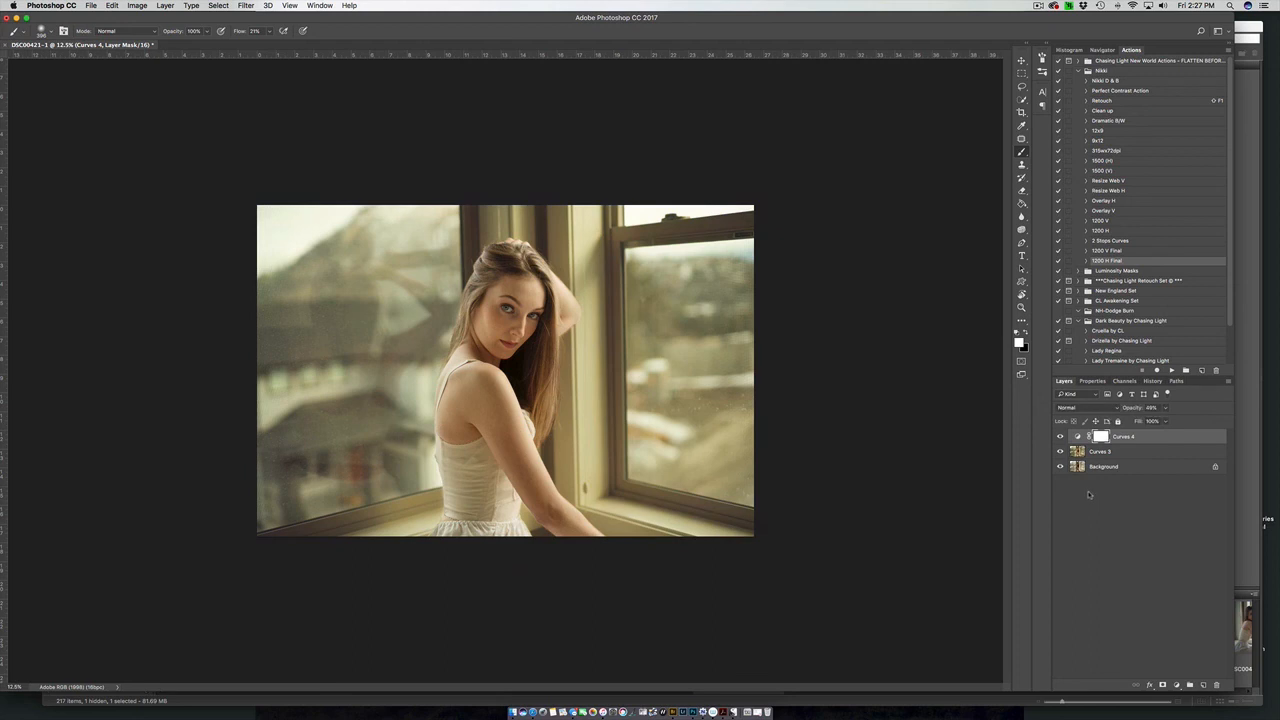